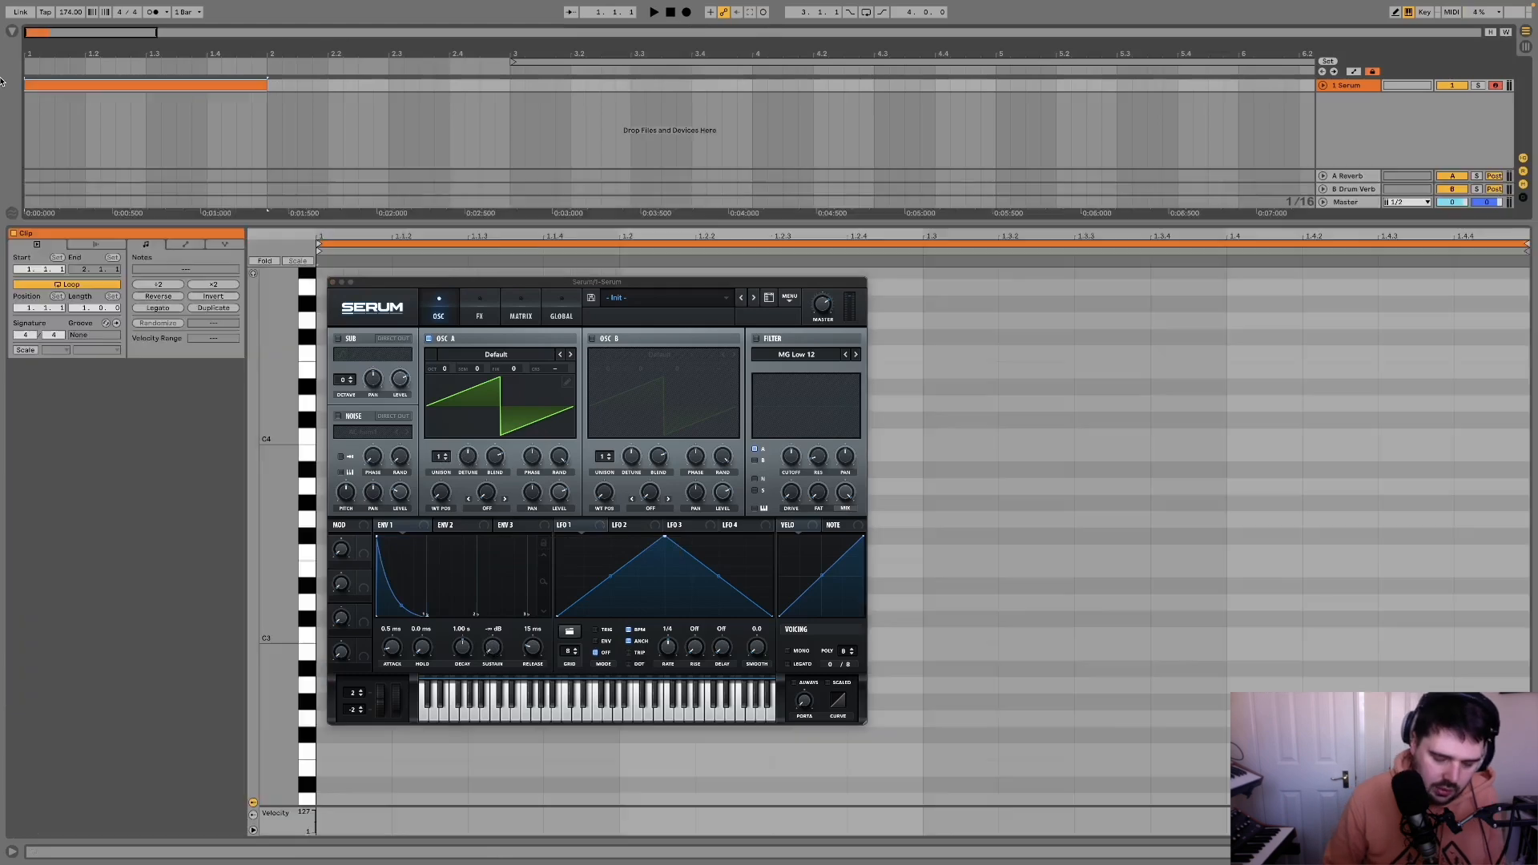
# Step: Draw a C3 note at the start of the clip and lengthen it to an eighth note
pyautogui.moveTo(408, 286); pyautogui.dragTo(822, 273)
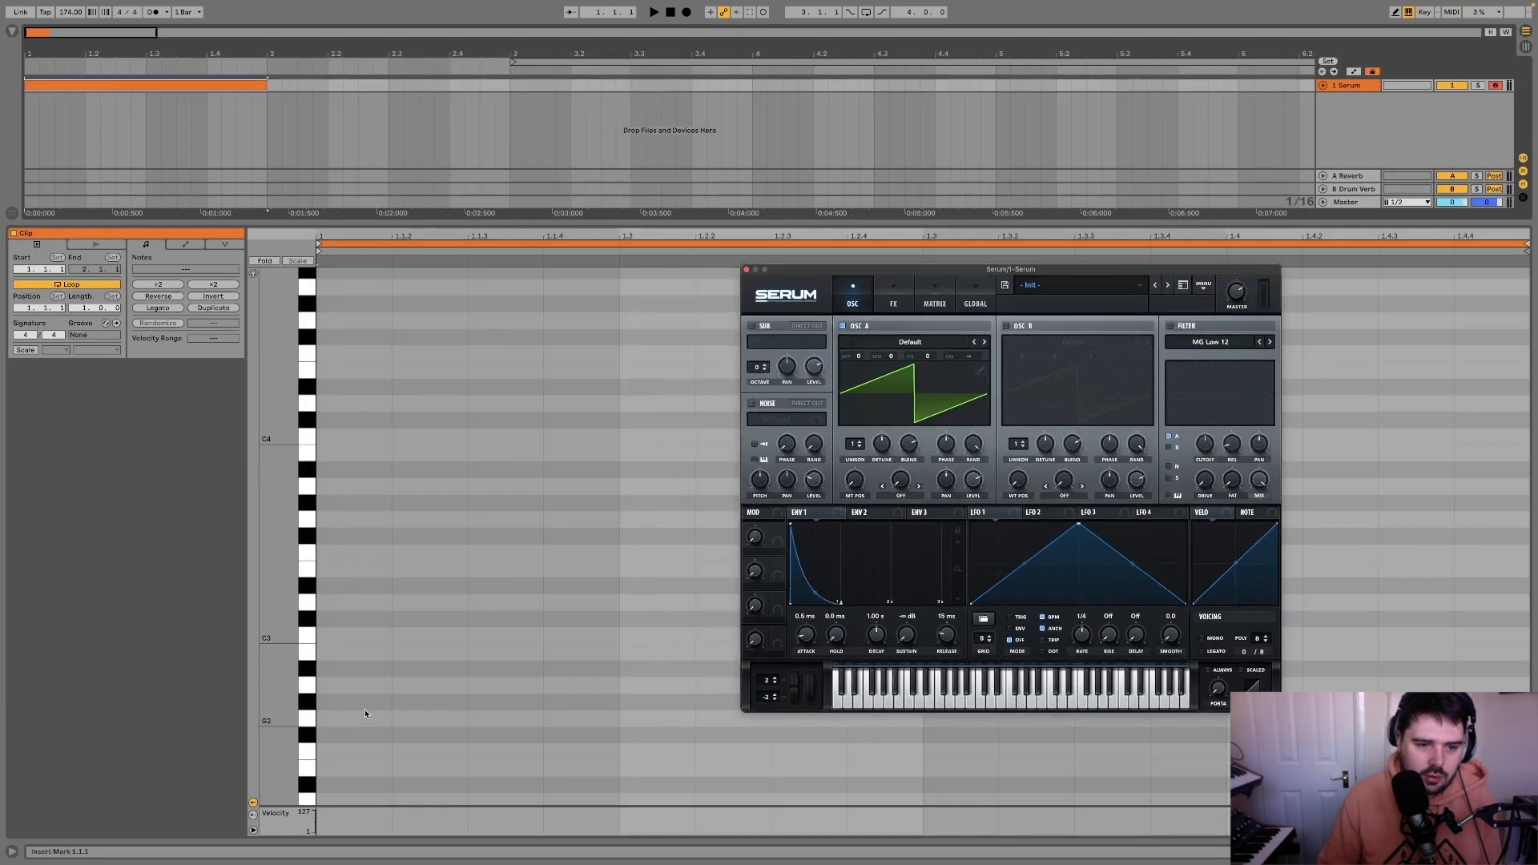
pyautogui.click(348, 633)
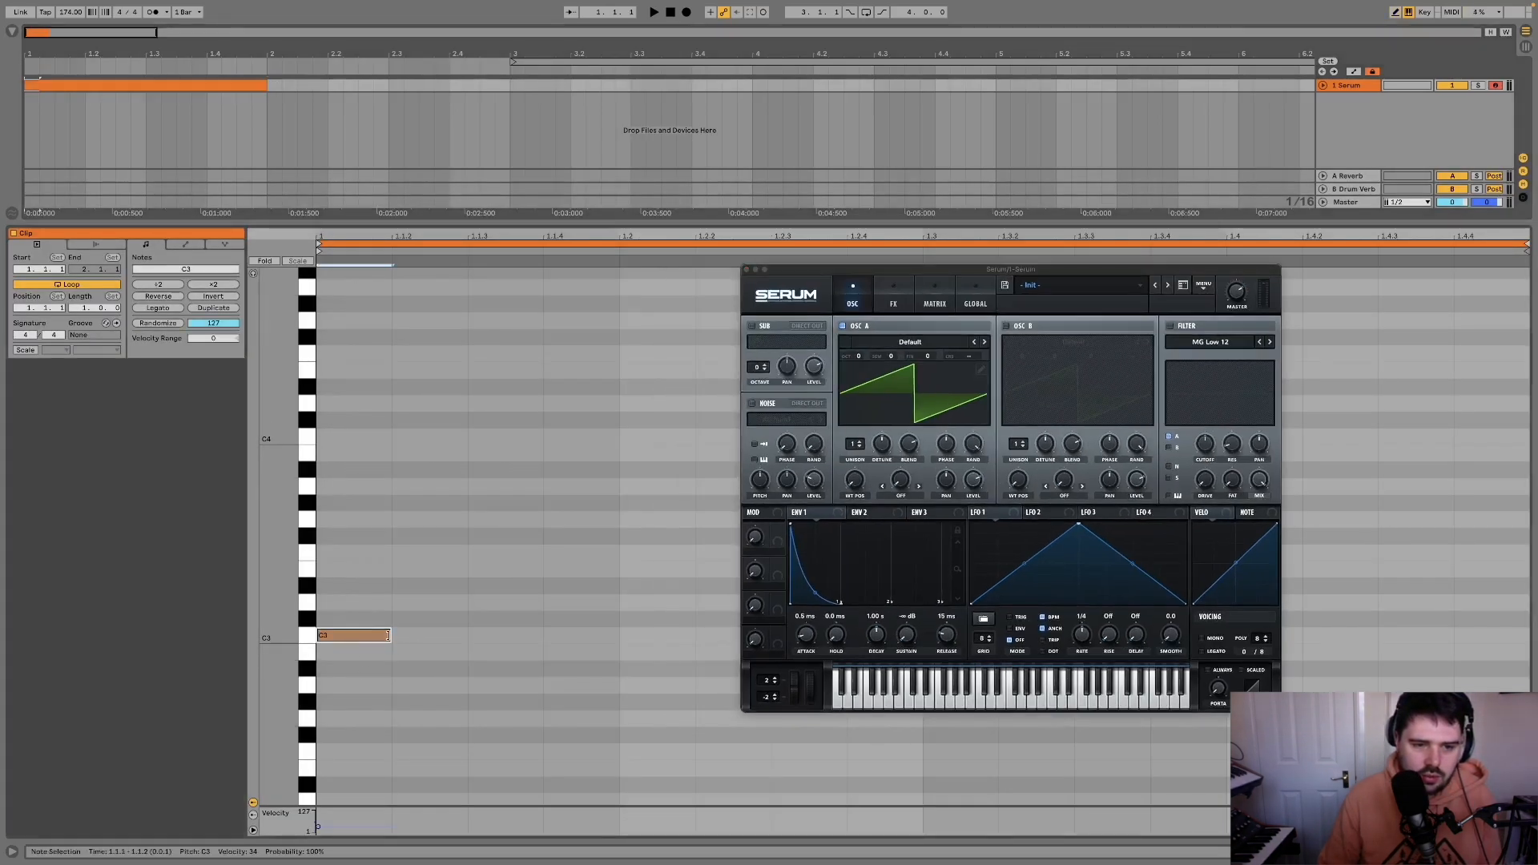
pyautogui.moveTo(389, 638); pyautogui.dragTo(463, 637)
pyautogui.scroll(3, 384, 534)
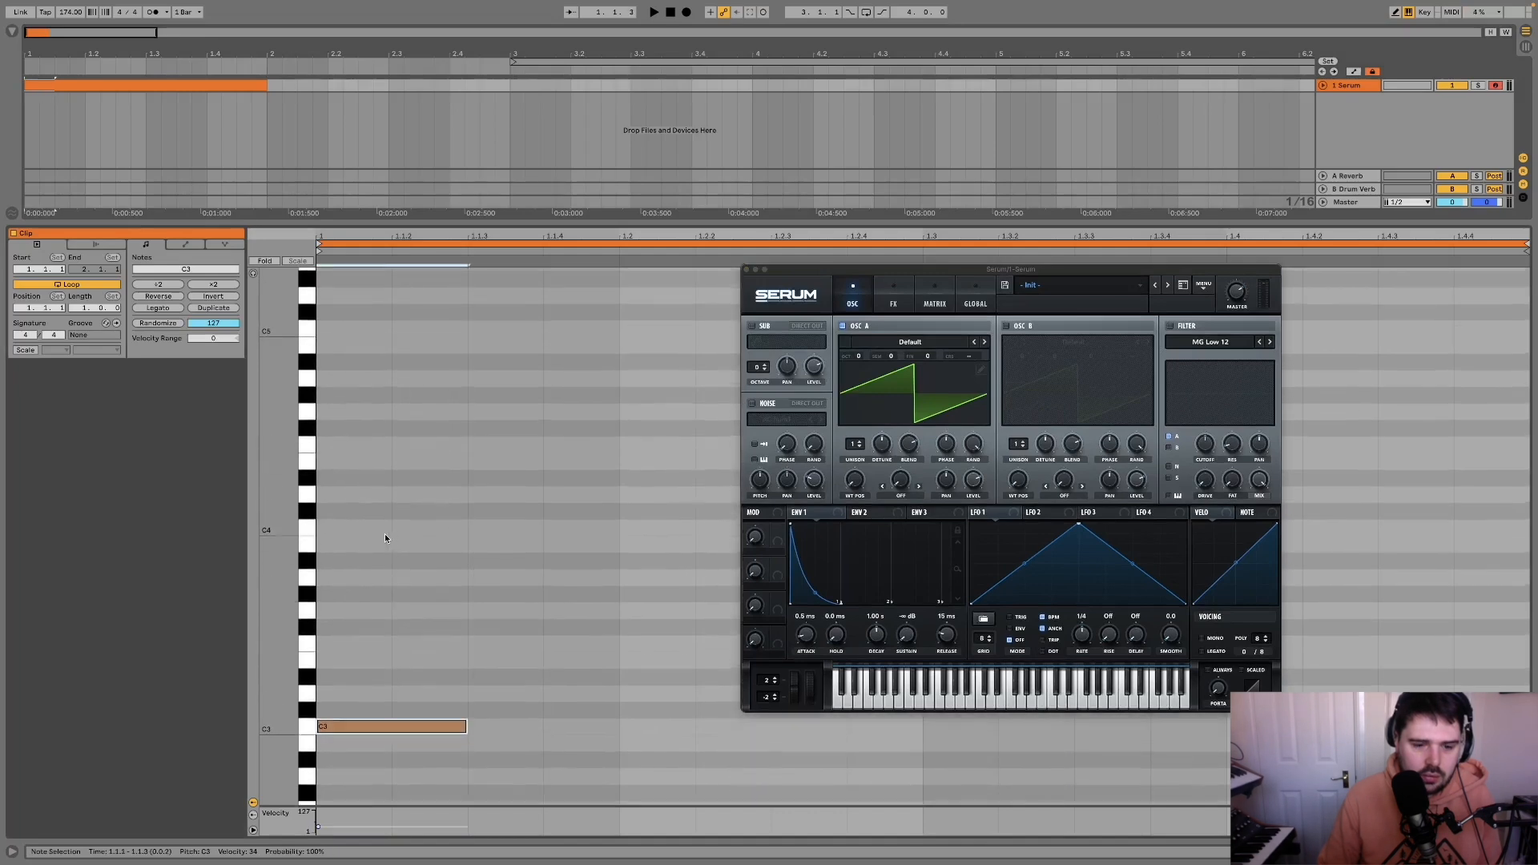
pyautogui.scroll(-1, 406, 662)
# Step: Duplicate the C3 eighth note repeatedly until it fills the one-bar clip
pyautogui.hotkey('ctrl', 'd')
pyautogui.keyDown('shift'); pyautogui.click(423, 684); pyautogui.keyUp('shift')
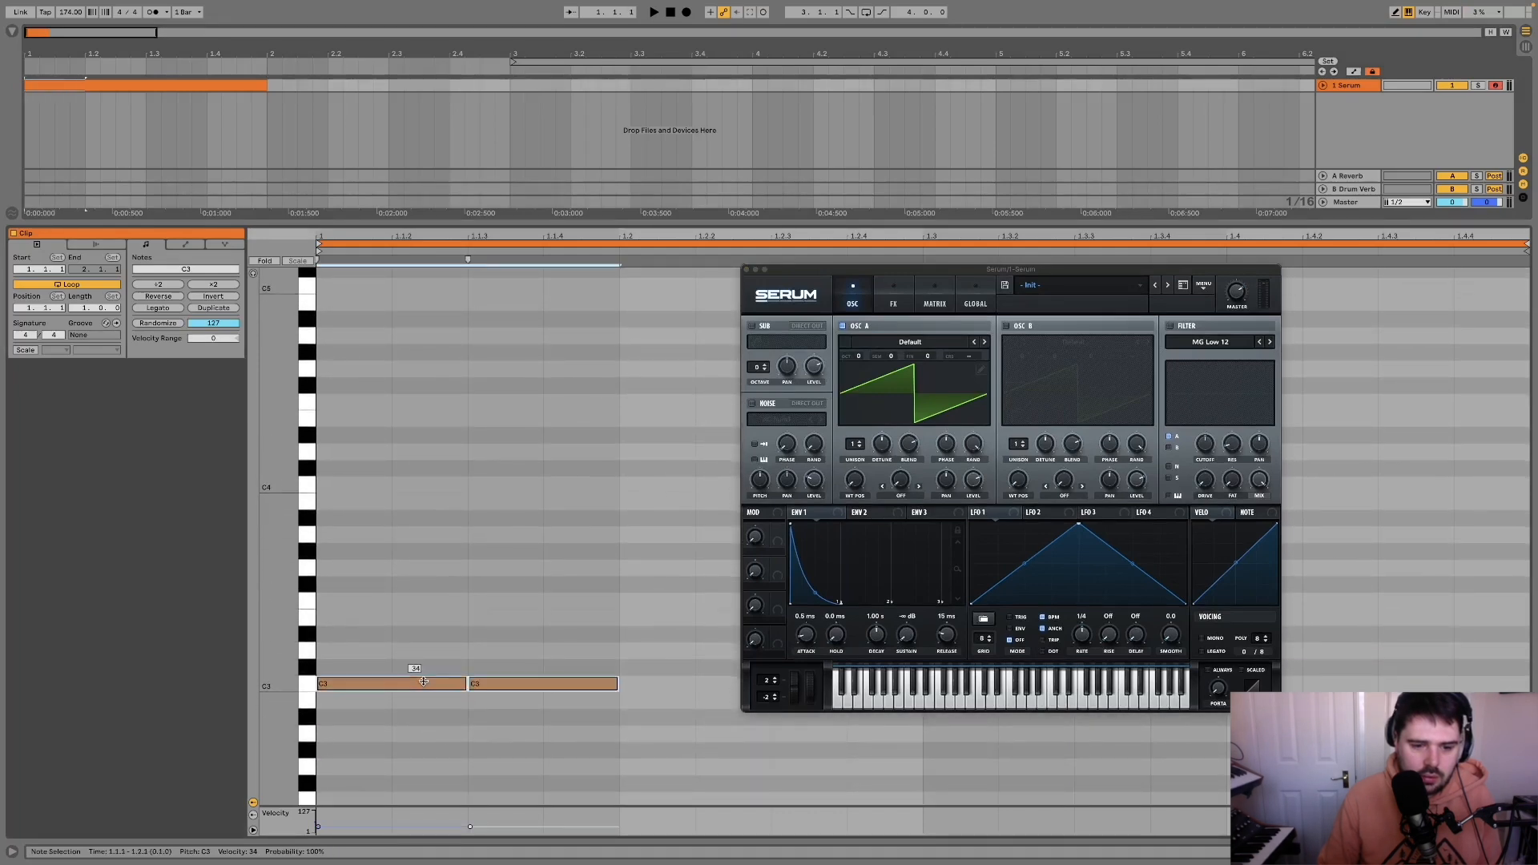
pyautogui.hotkey('ctrl', 'd')
pyautogui.hotkey('ctrl', 'a')
pyautogui.hotkey('ctrl', 'd')
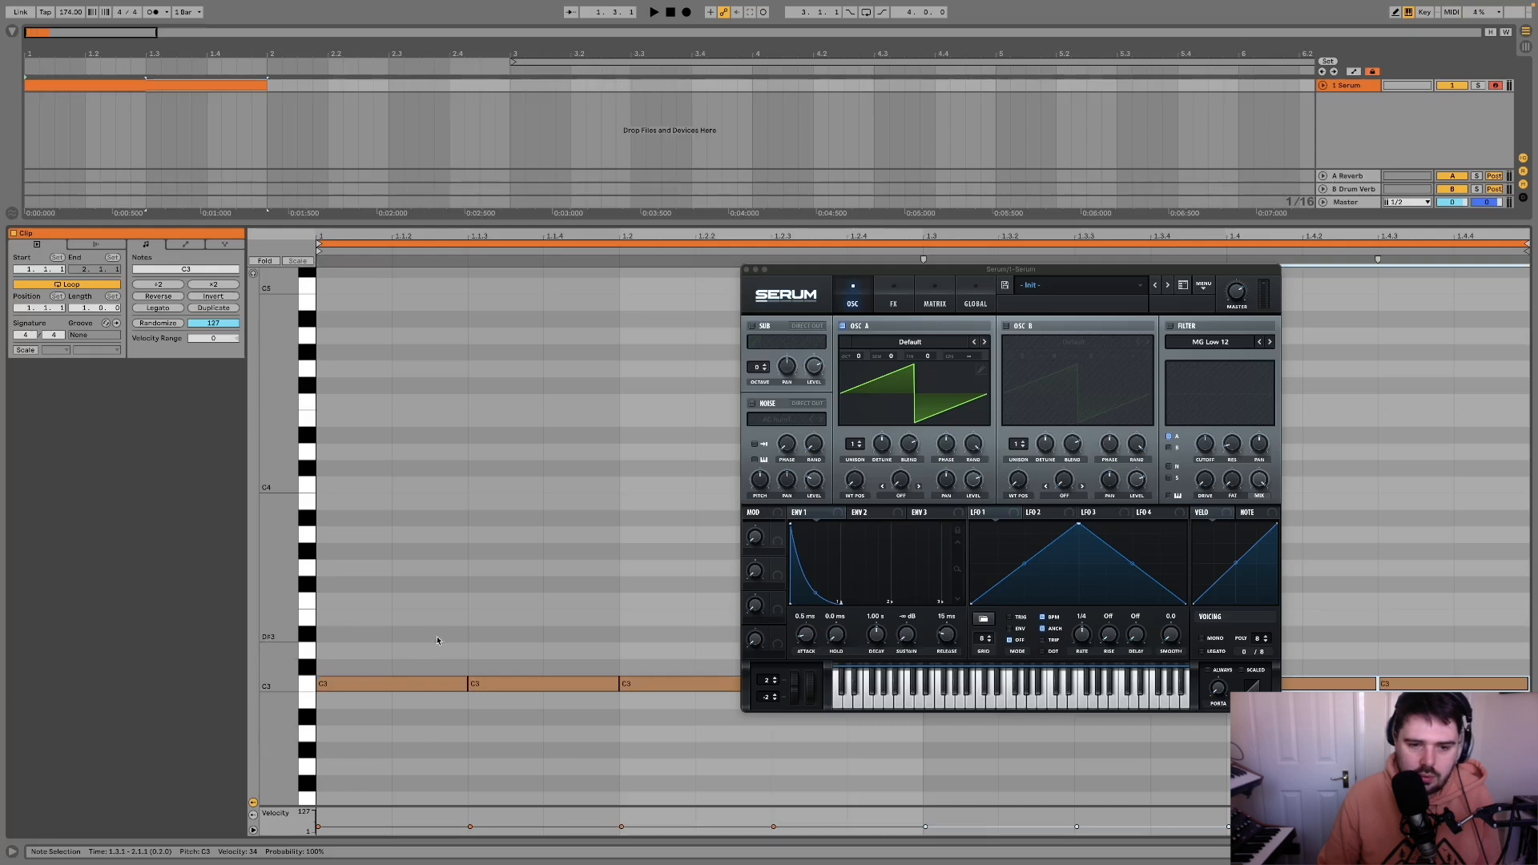
# Step: Stack copies of the C3 note row at G3, D#4 and A#4, and play back the chord
pyautogui.moveTo(405, 622); pyautogui.dragTo(453, 322)
pyautogui.hotkey('ctrl', 'a')
pyautogui.press('space')
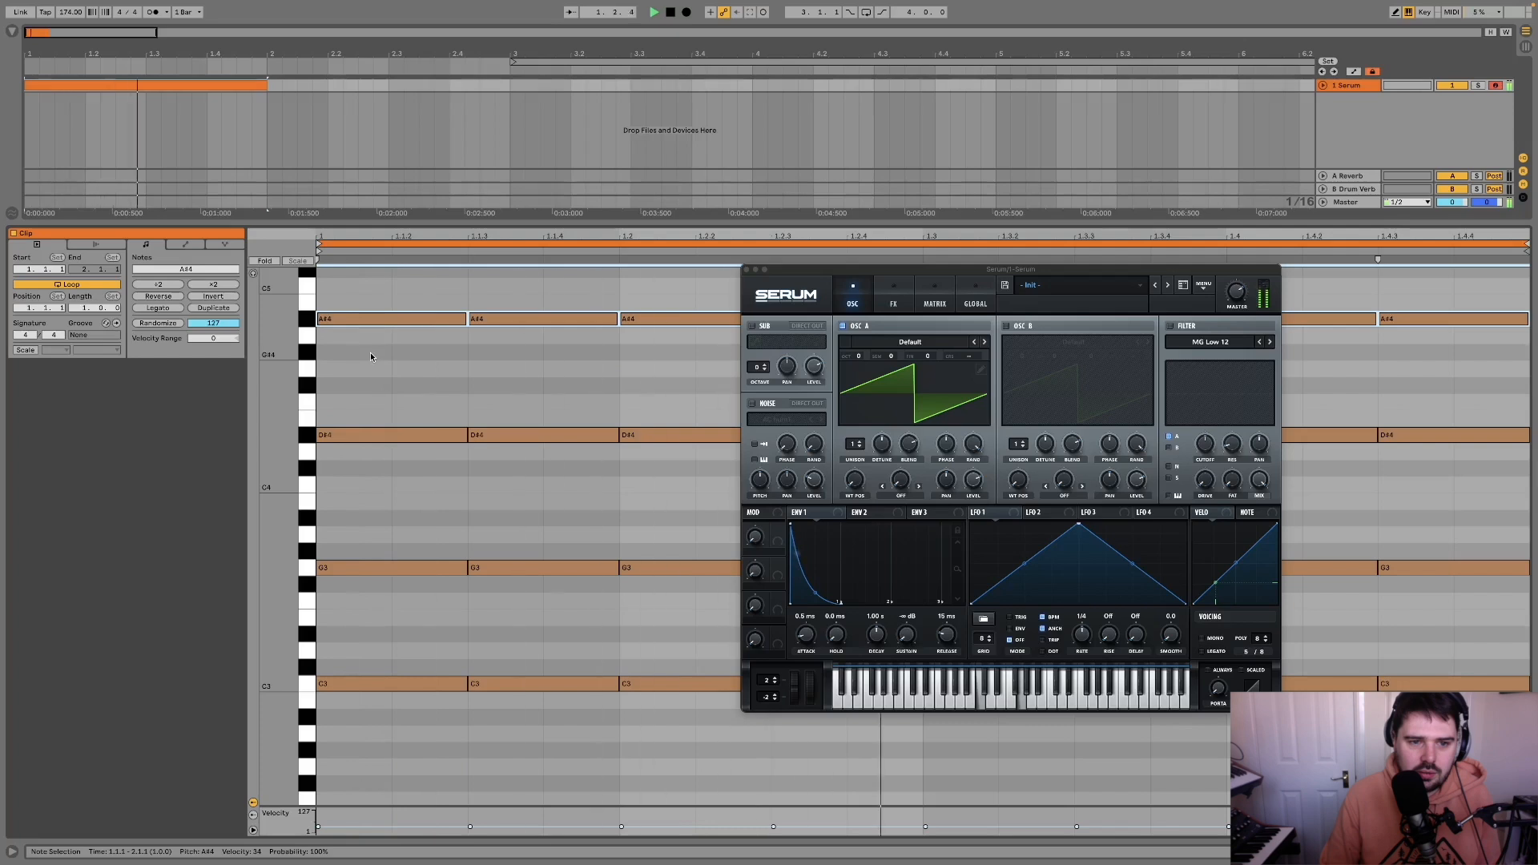
pyautogui.press('space')
# Step: Transpose all the chord notes down one octave so they span C2 to A#3
pyautogui.hotkey('ctrl', 'a')
pyautogui.hotkey('shift', 'Down')
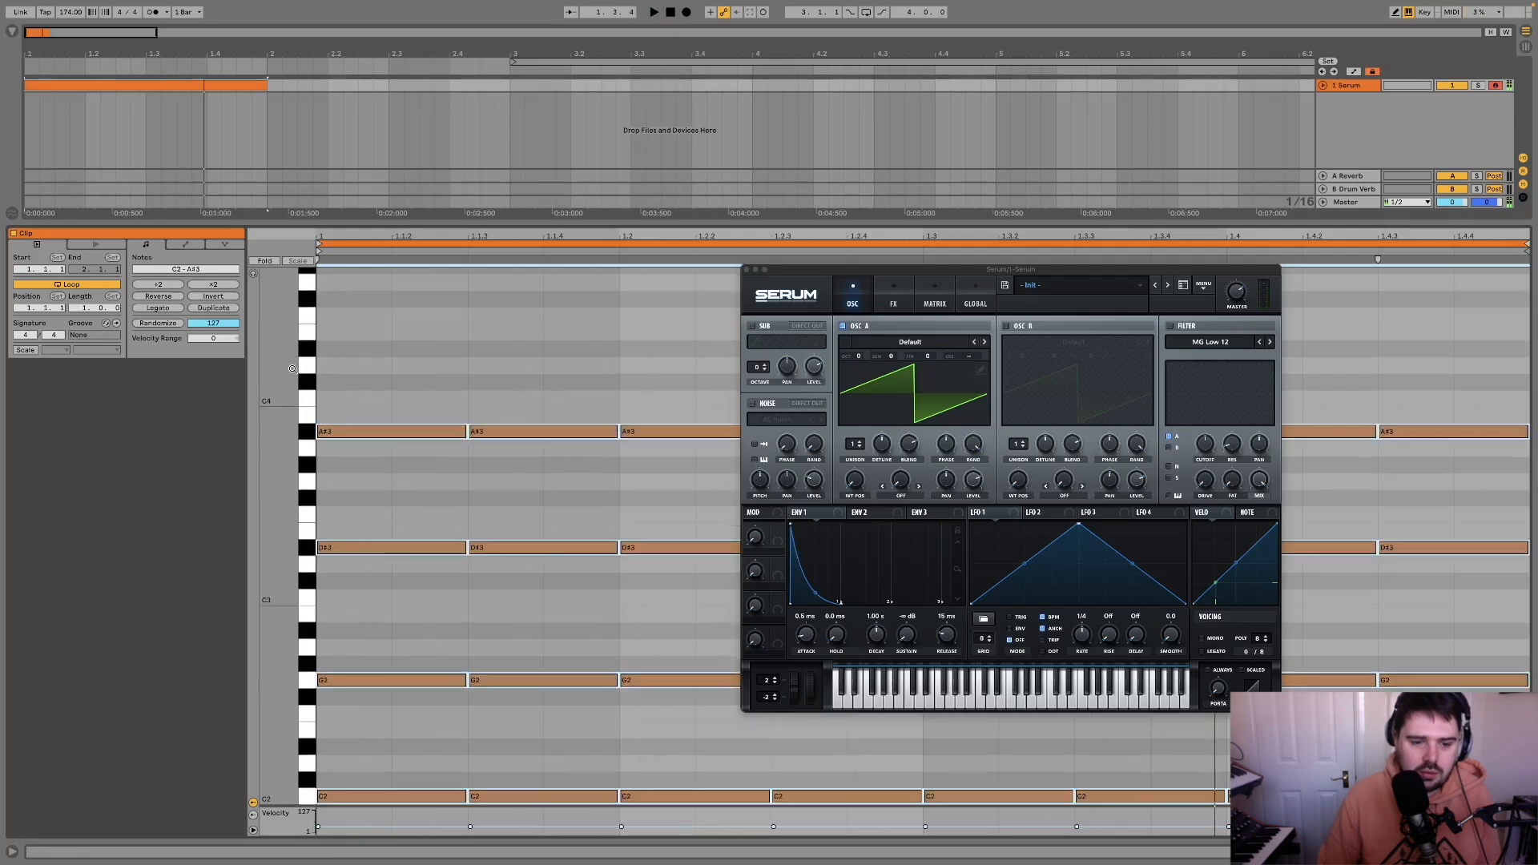
pyautogui.click(450, 394)
pyautogui.scroll(-2, 496, 397)
# Step: Stretch the chord pattern to double its length and set the arrangement loop around the one-bar Serum clip
pyautogui.moveTo(526, 338); pyautogui.dragTo(528, 704)
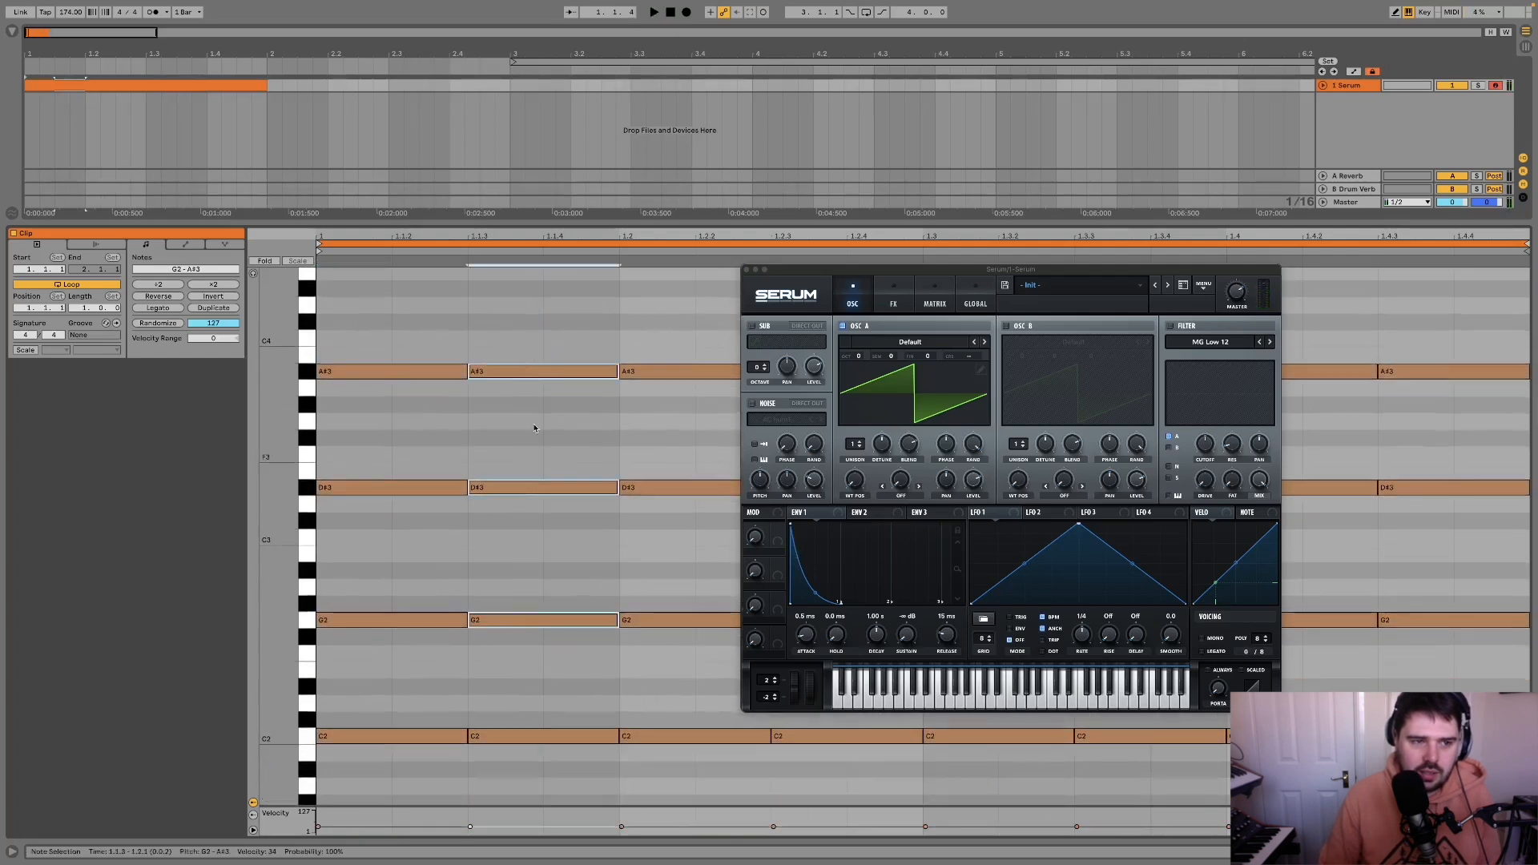
pyautogui.click(534, 428)
pyautogui.click(228, 286)
pyautogui.press('space')
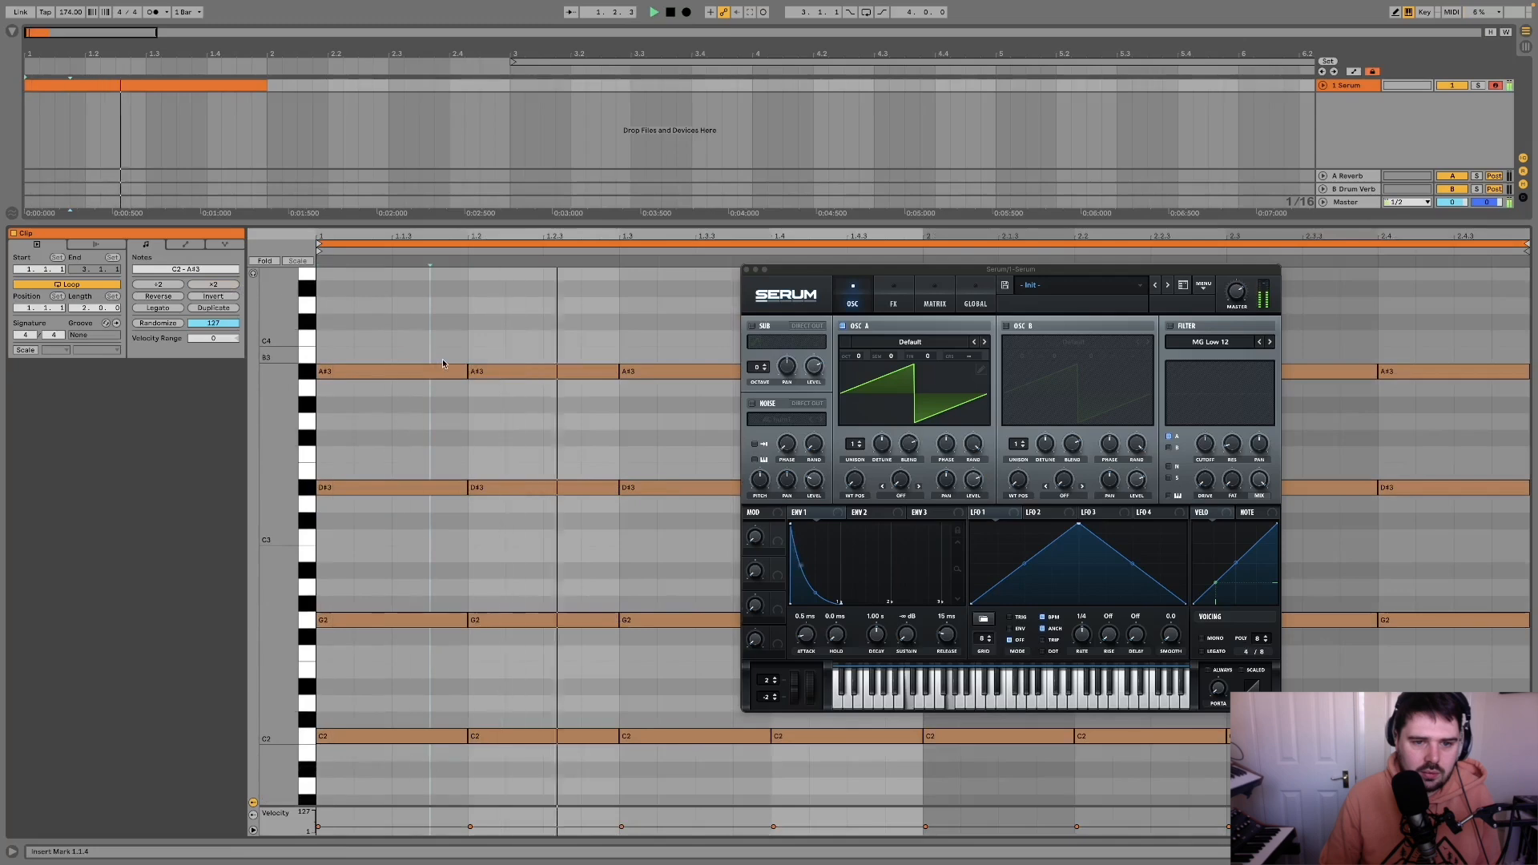
pyautogui.press('space')
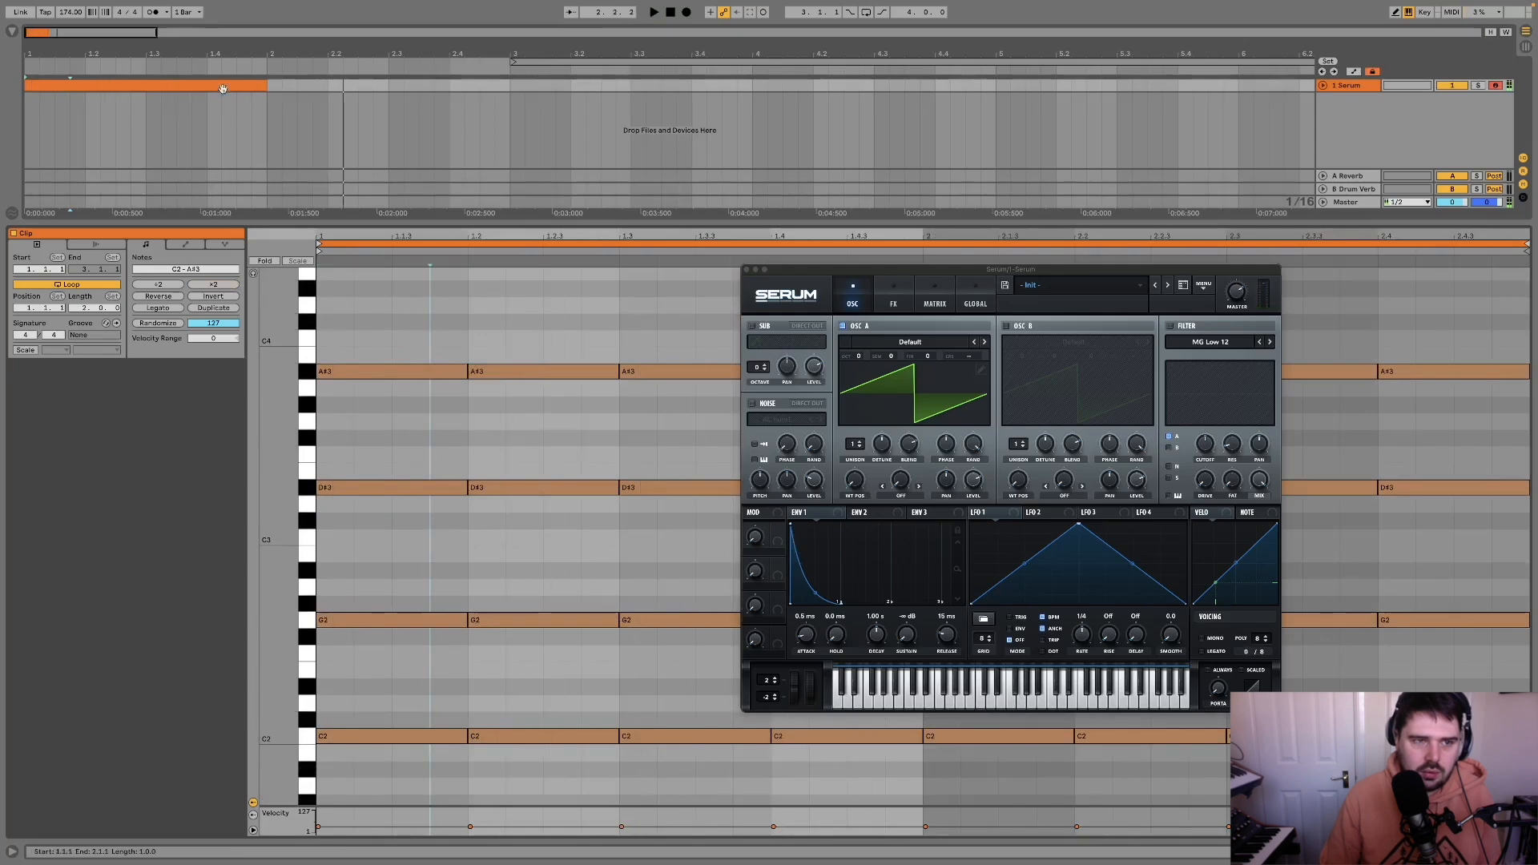
pyautogui.click(225, 80)
pyautogui.press('super+l')
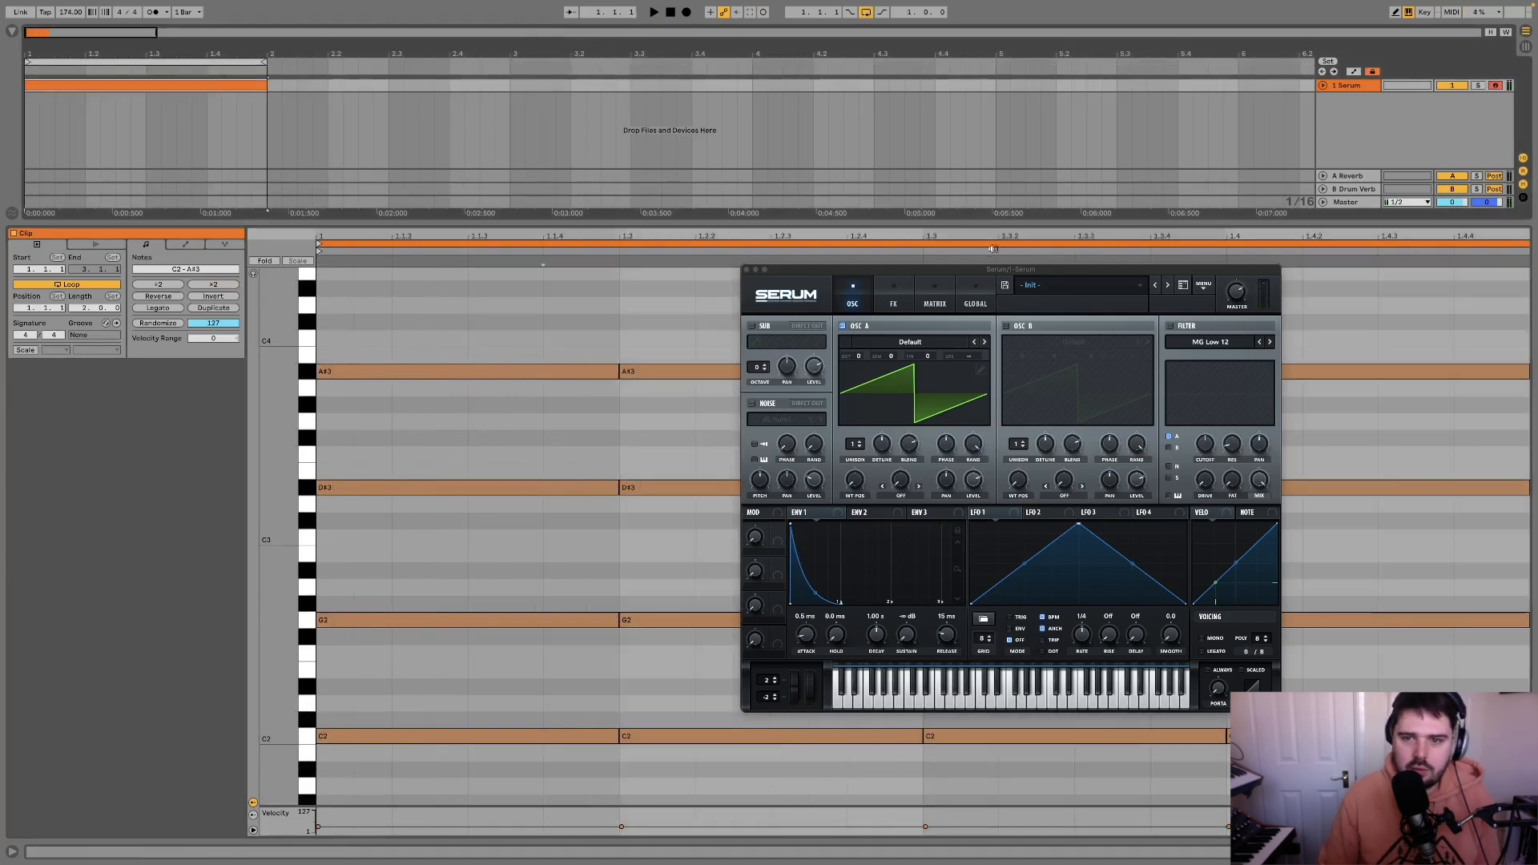
# Step: Turn on Serum's filter and show the settings of Env 2
pyautogui.moveTo(1002, 270); pyautogui.dragTo(621, 200)
pyautogui.click(490, 444)
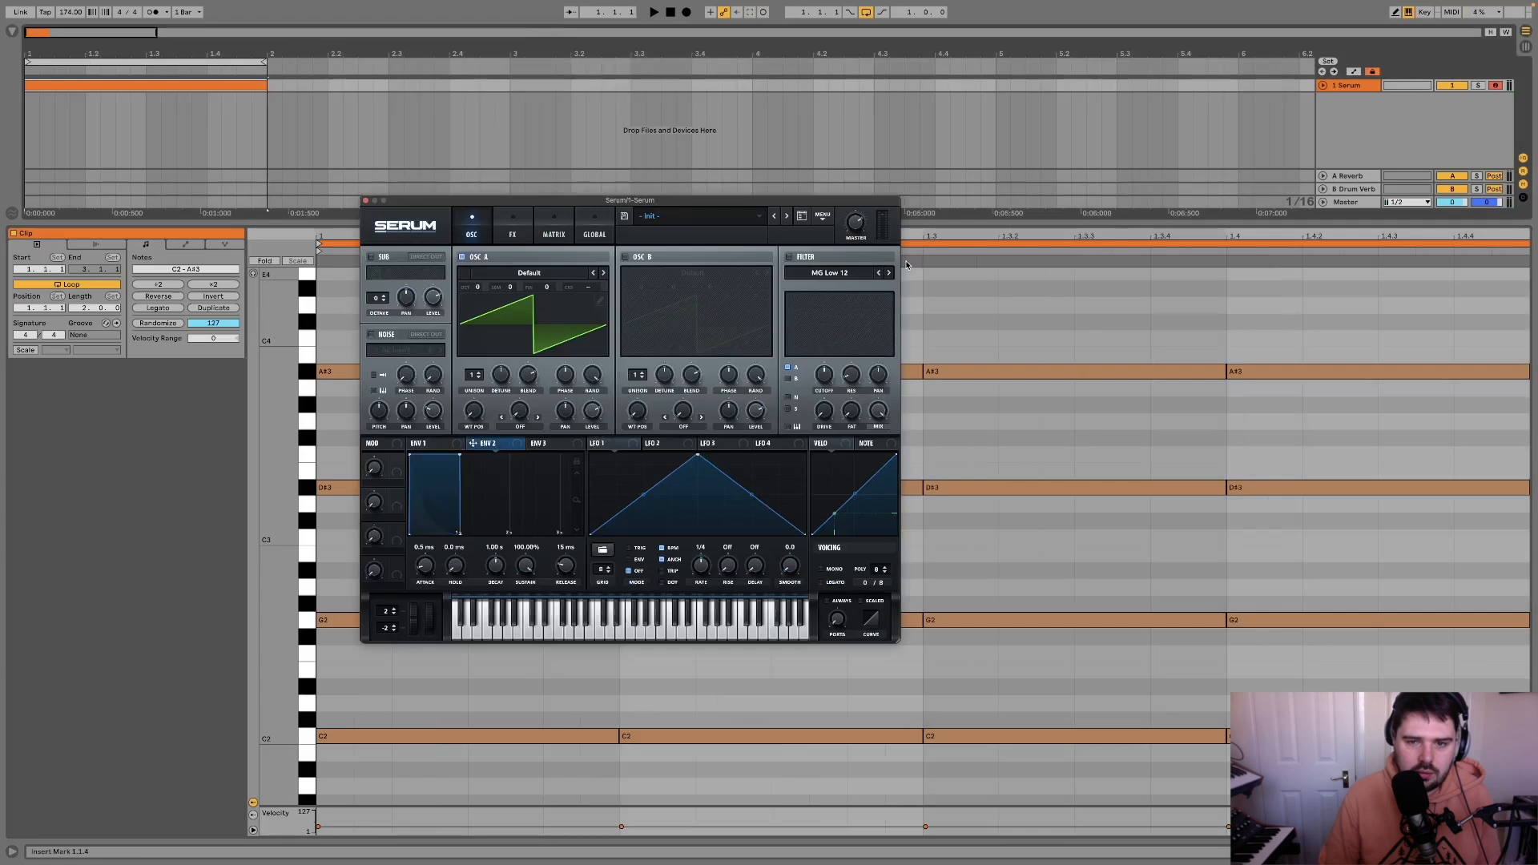
pyautogui.click(788, 257)
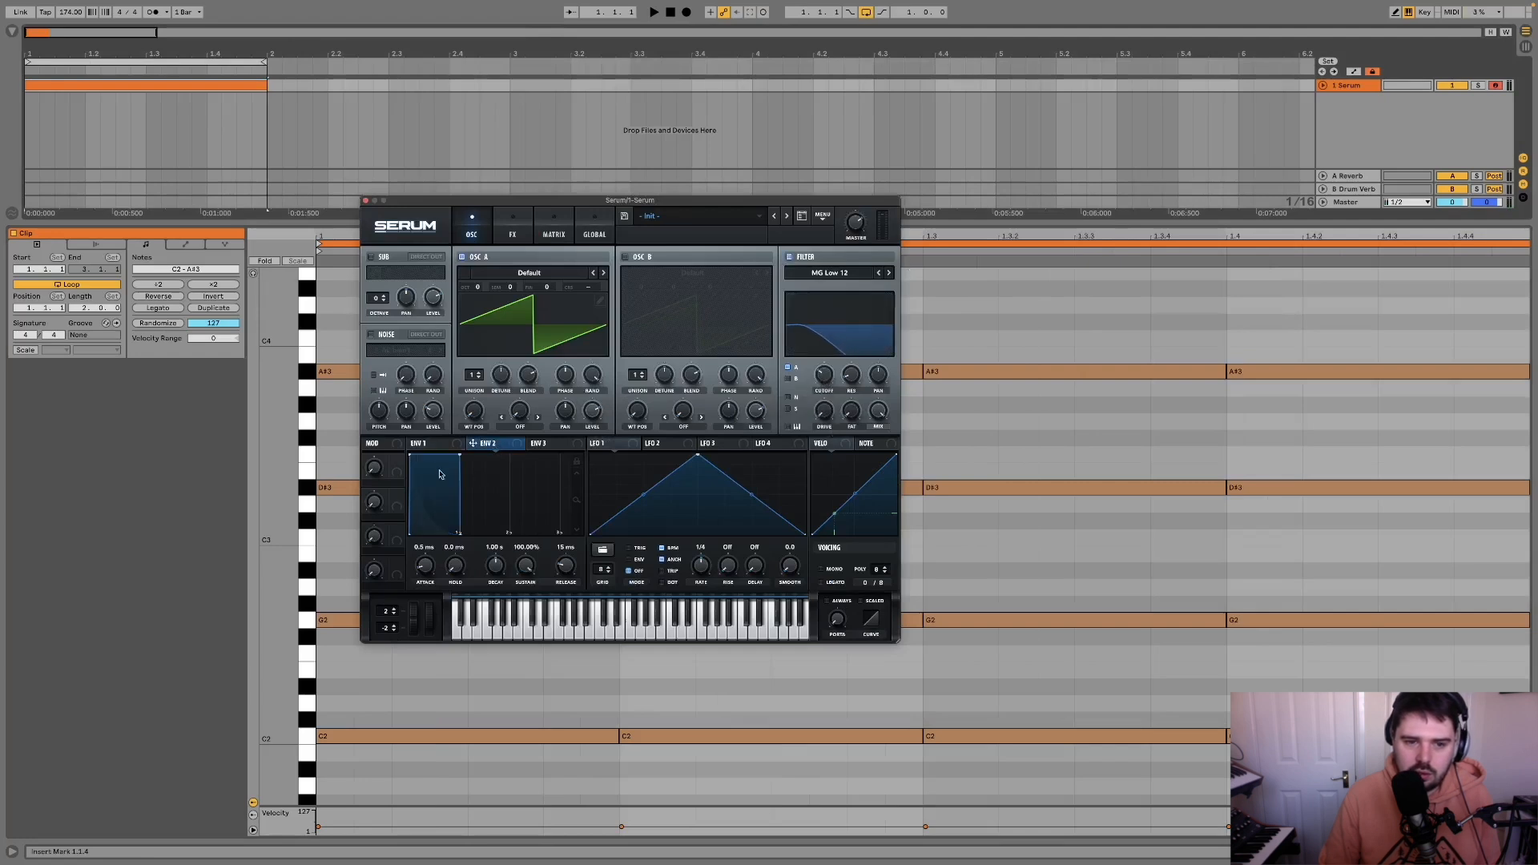
# Step: Assign Env 2 to the filter cutoff and shape it with a decay of about 577 ms and 0% sustain
pyautogui.moveTo(475, 447); pyautogui.dragTo(823, 373)
pyautogui.press('space')
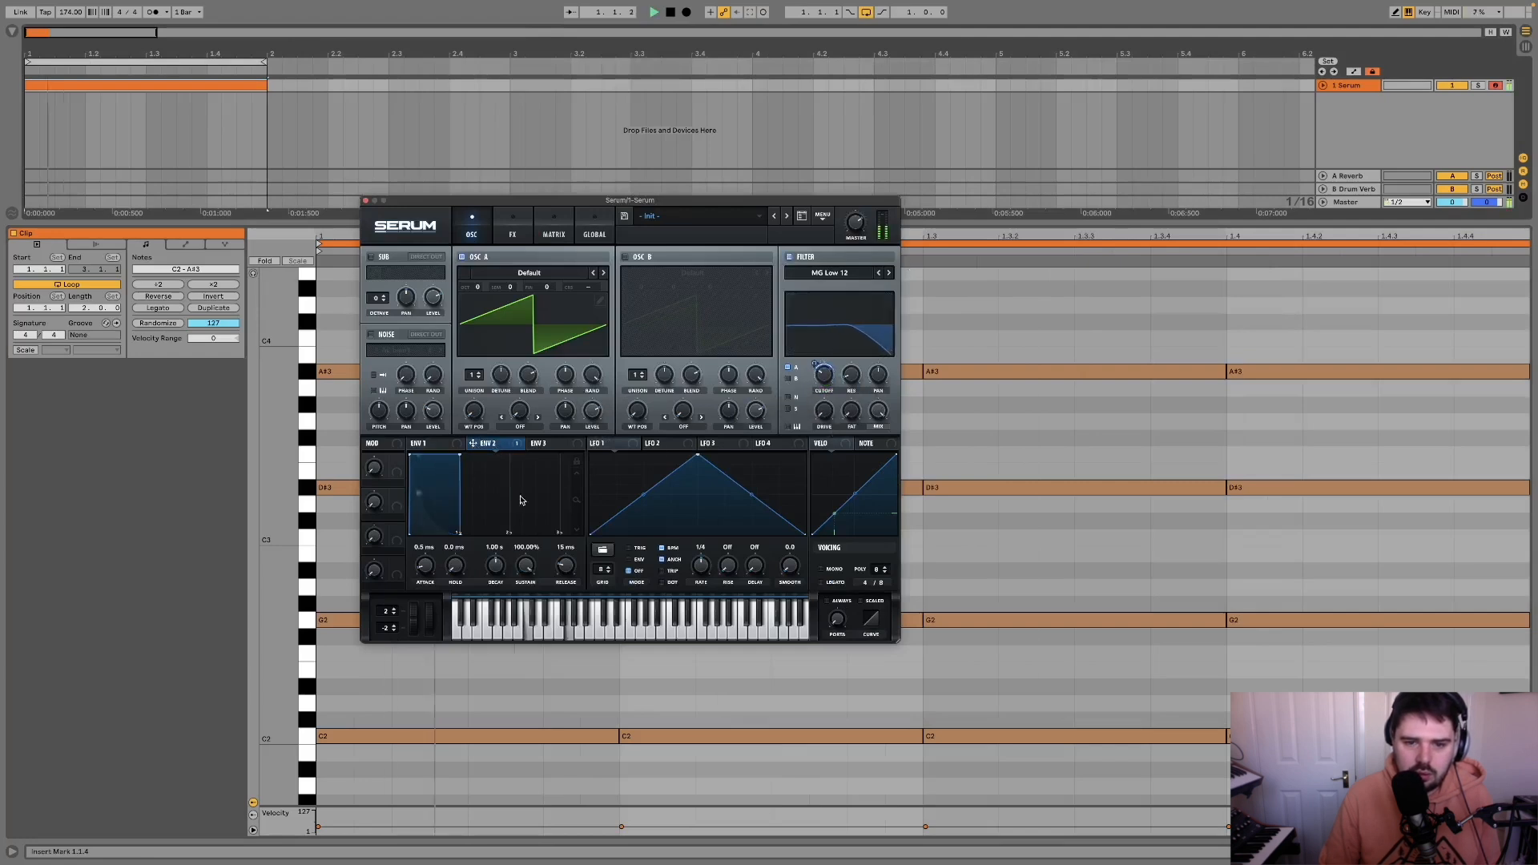
pyautogui.moveTo(460, 454); pyautogui.dragTo(498, 572)
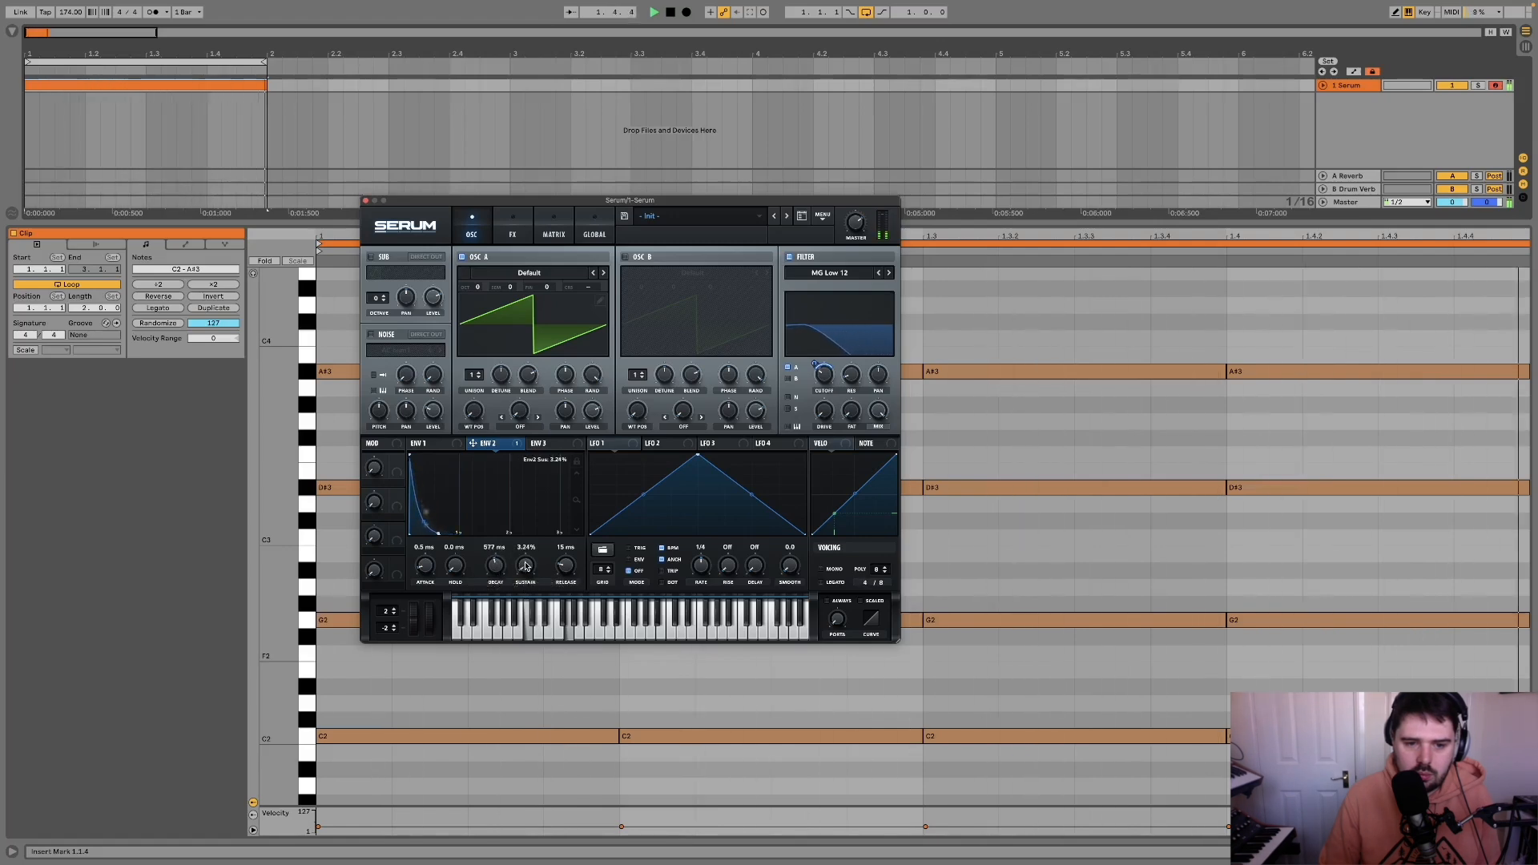
# Step: Change the filter type to MG Low 24, enable filter key tracking and adjust the cutoff during playback
pyautogui.click(888, 273)
pyautogui.moveTo(824, 376); pyautogui.dragTo(823, 381)
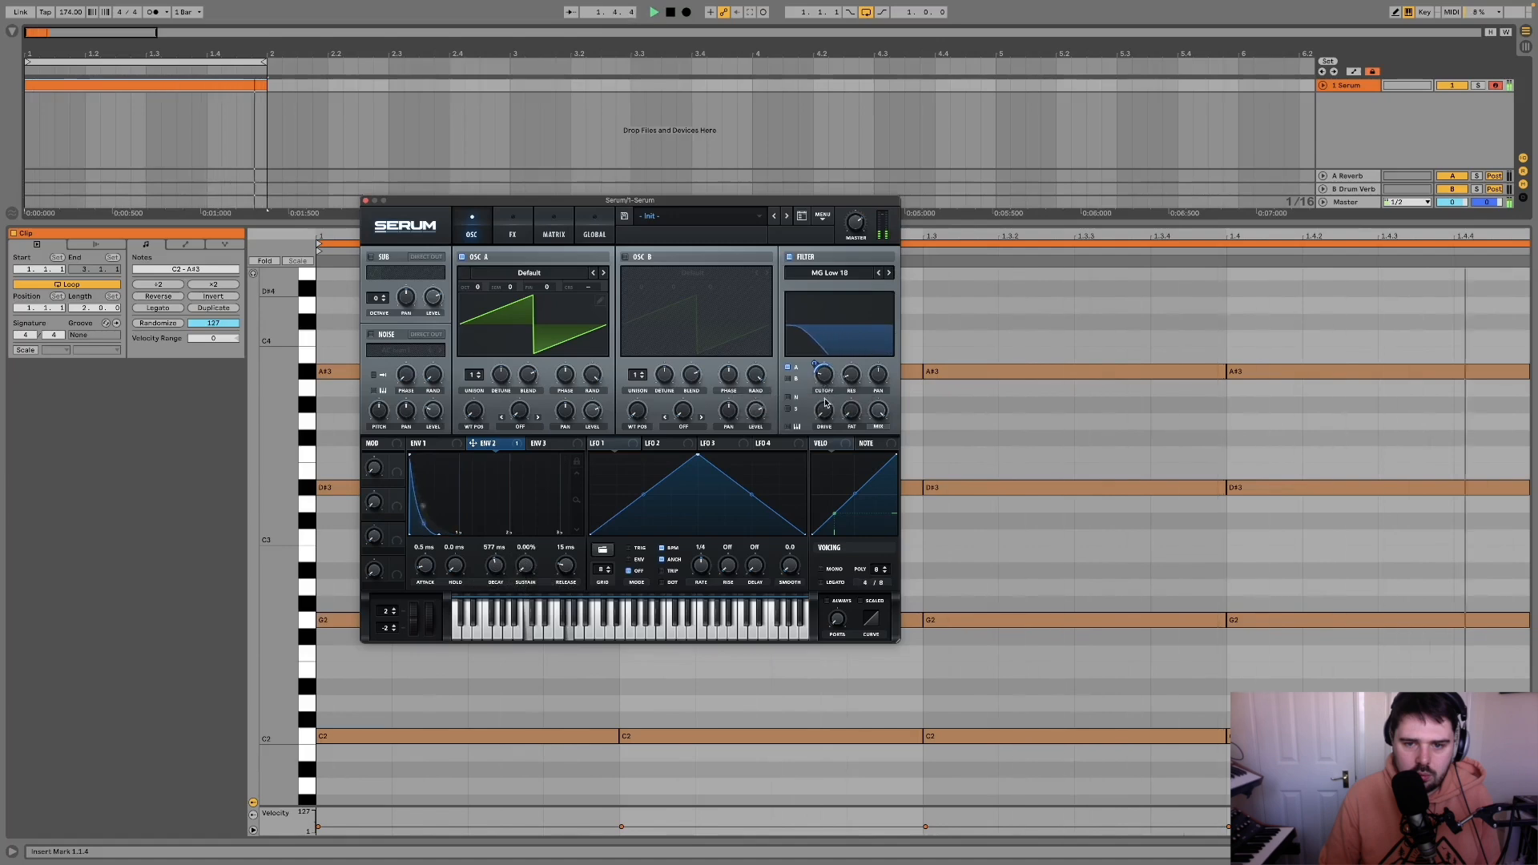
pyautogui.click(789, 428)
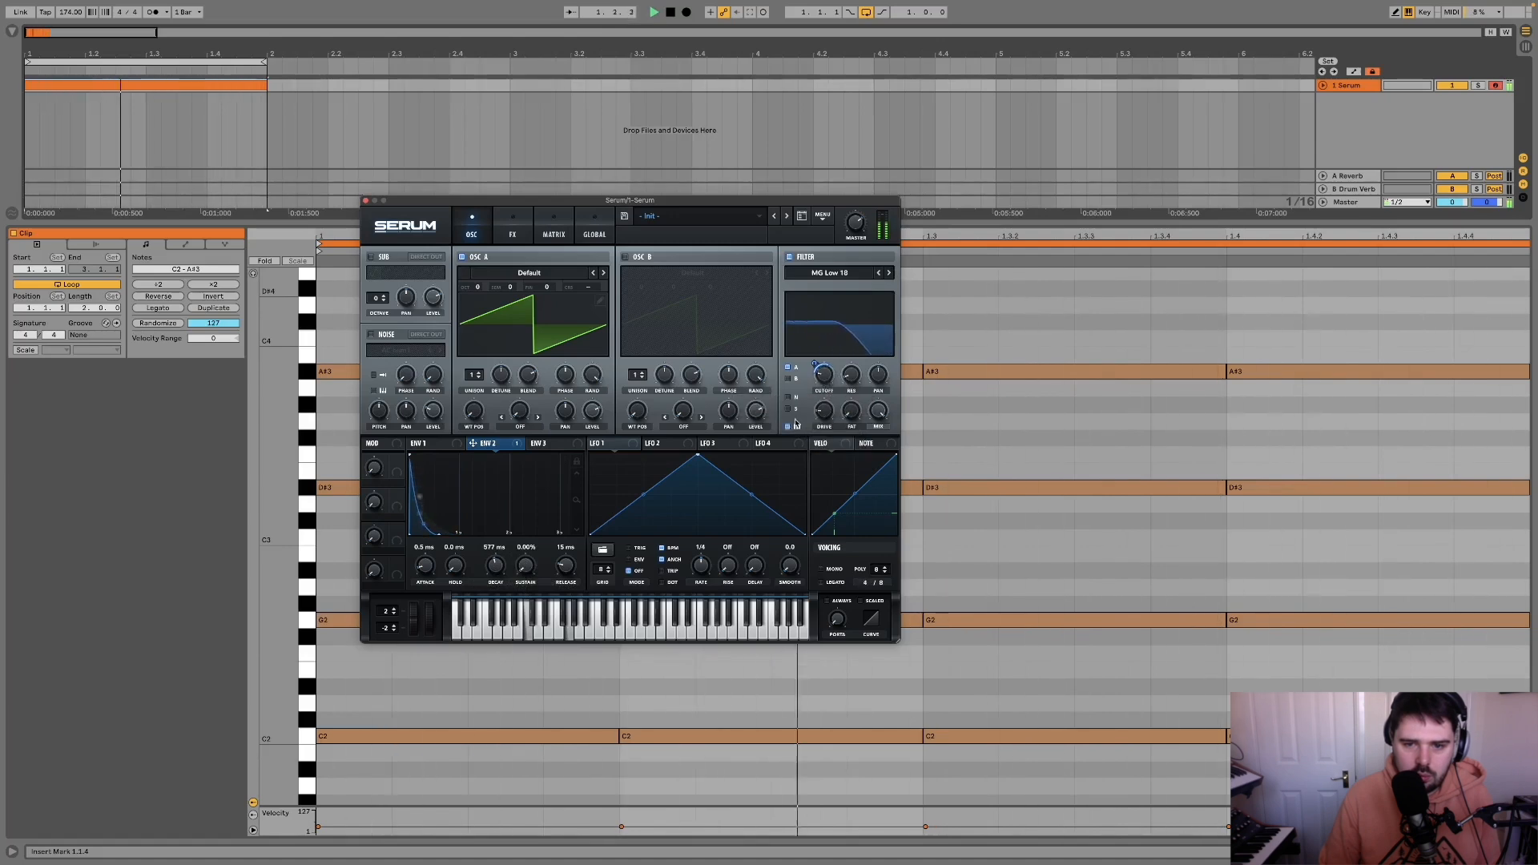
pyautogui.moveTo(823, 376); pyautogui.dragTo(823, 388)
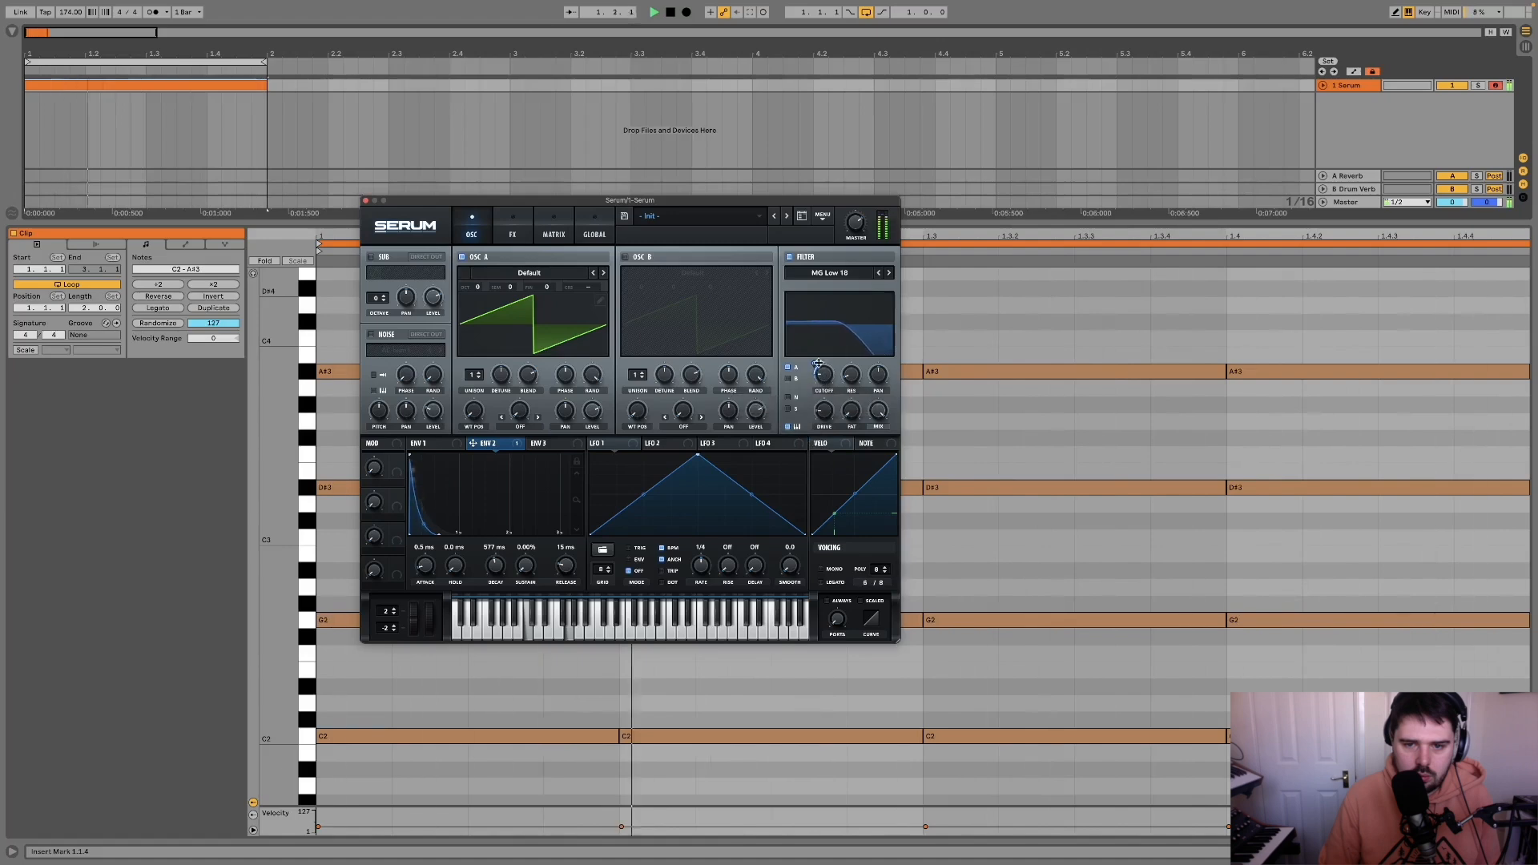
pyautogui.moveTo(817, 364)
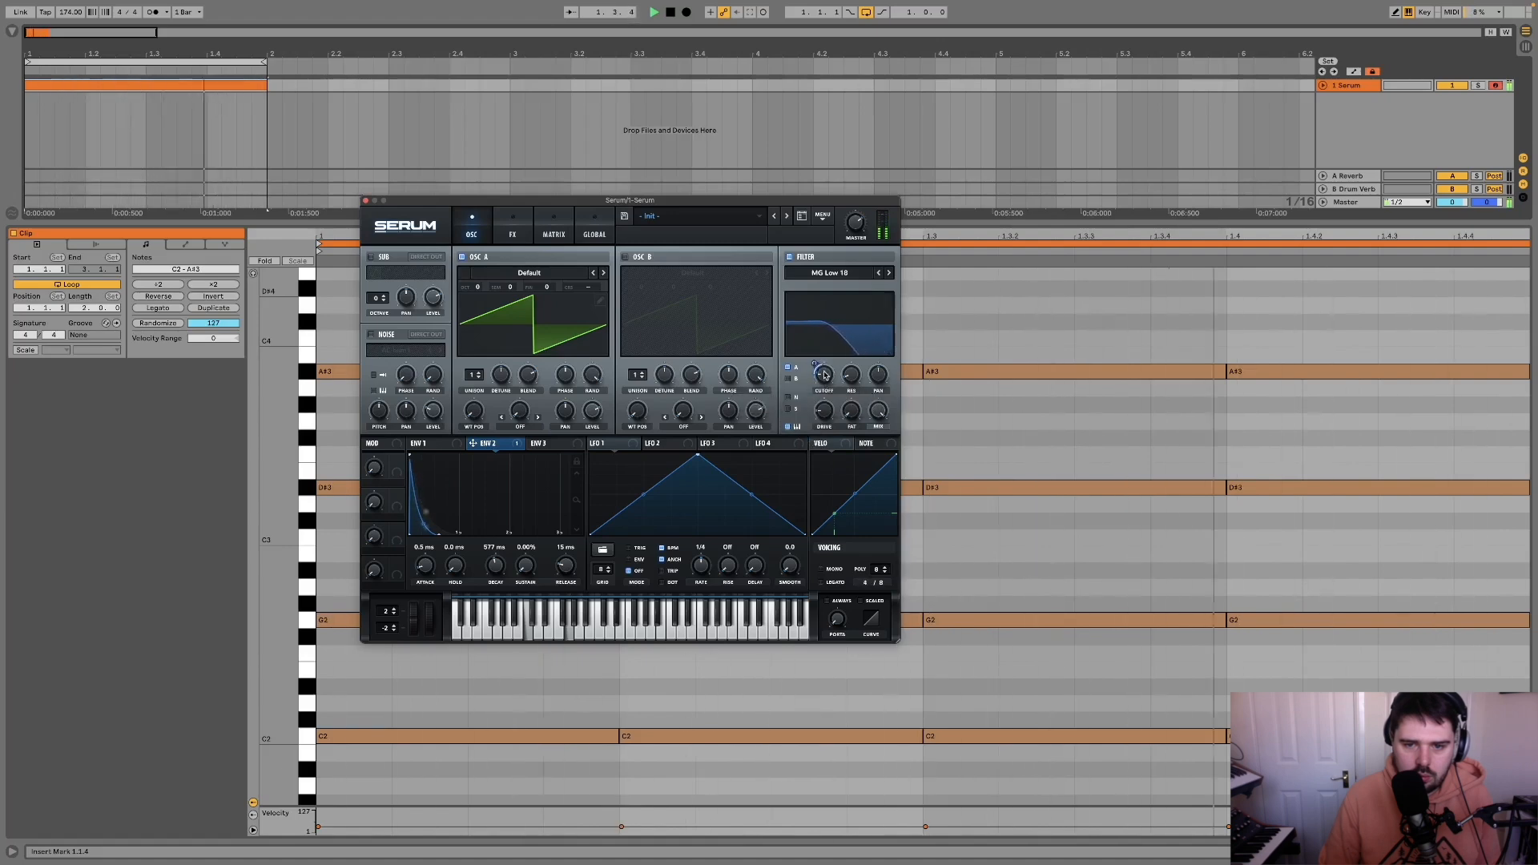
pyautogui.click(888, 273)
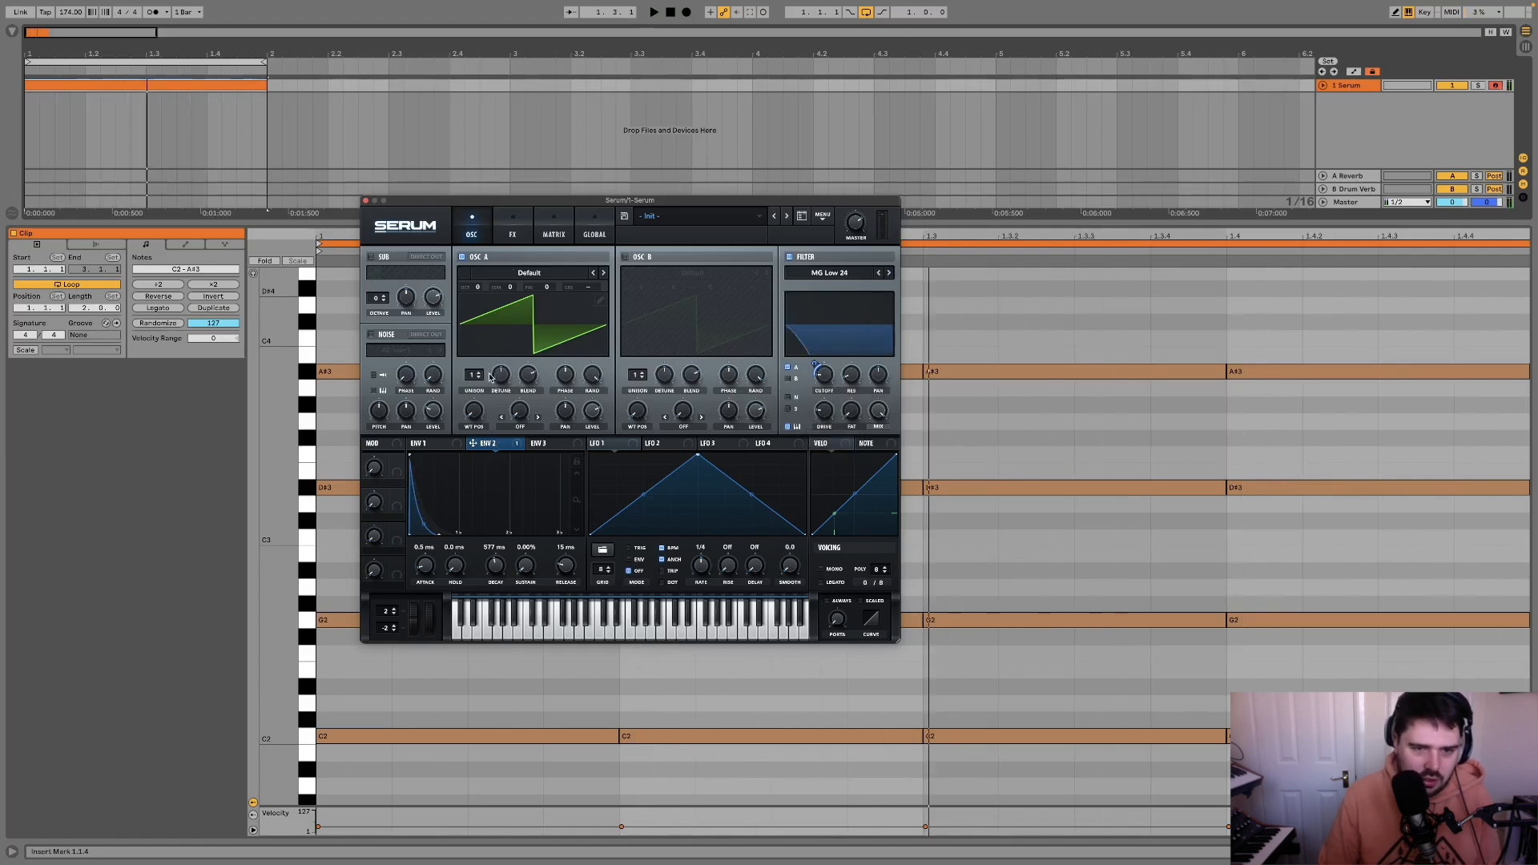
# Step: Set OSC A to 3 unison voices with a detune of about 0.07 while auditioning the loop
pyautogui.moveTo(478, 376); pyautogui.dragTo(502, 414)
pyautogui.press('space')
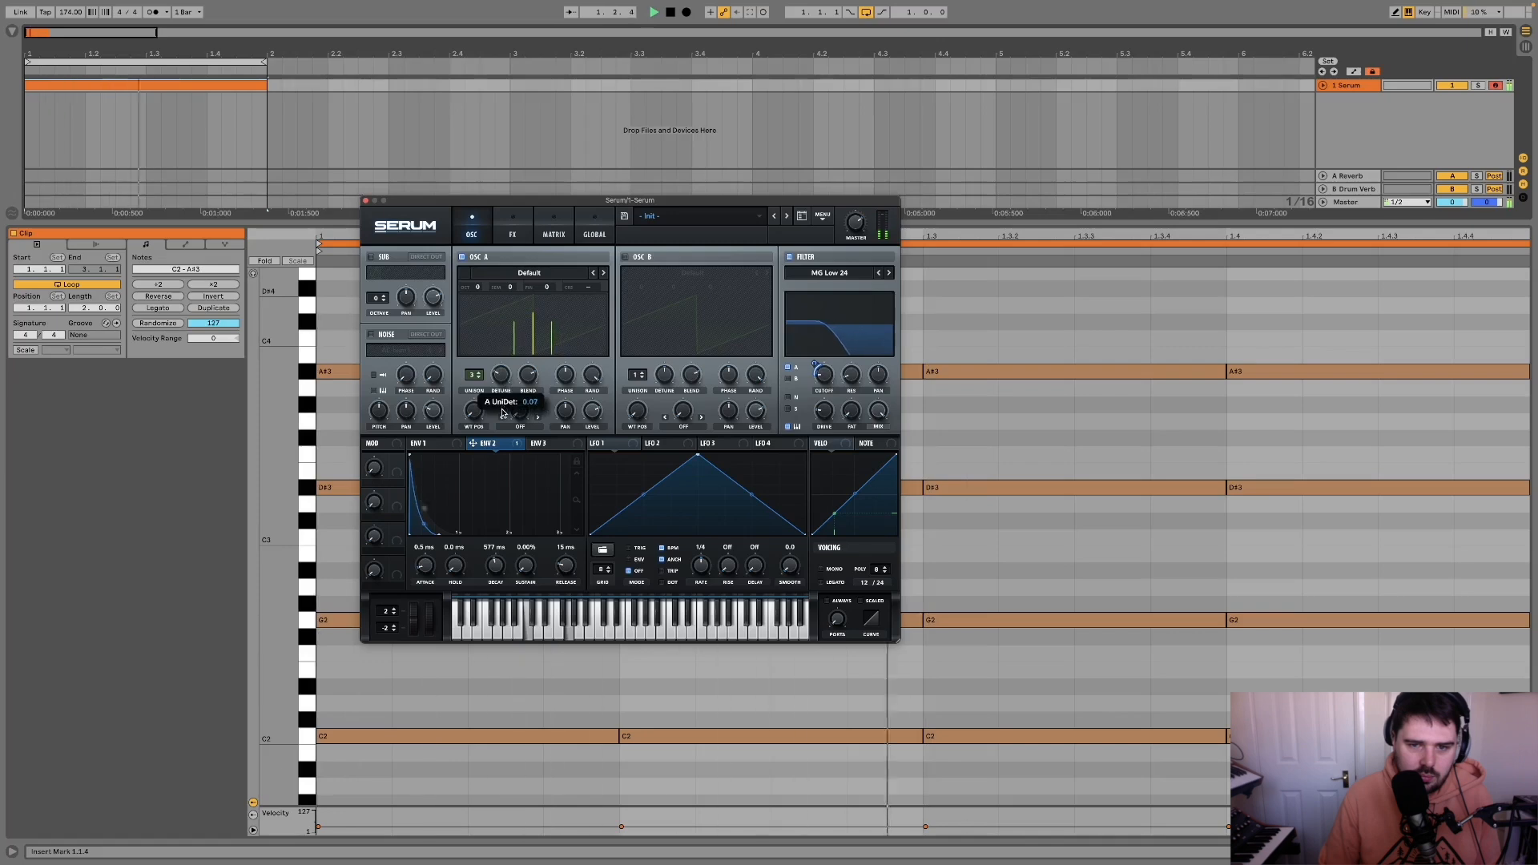
pyautogui.press('space')
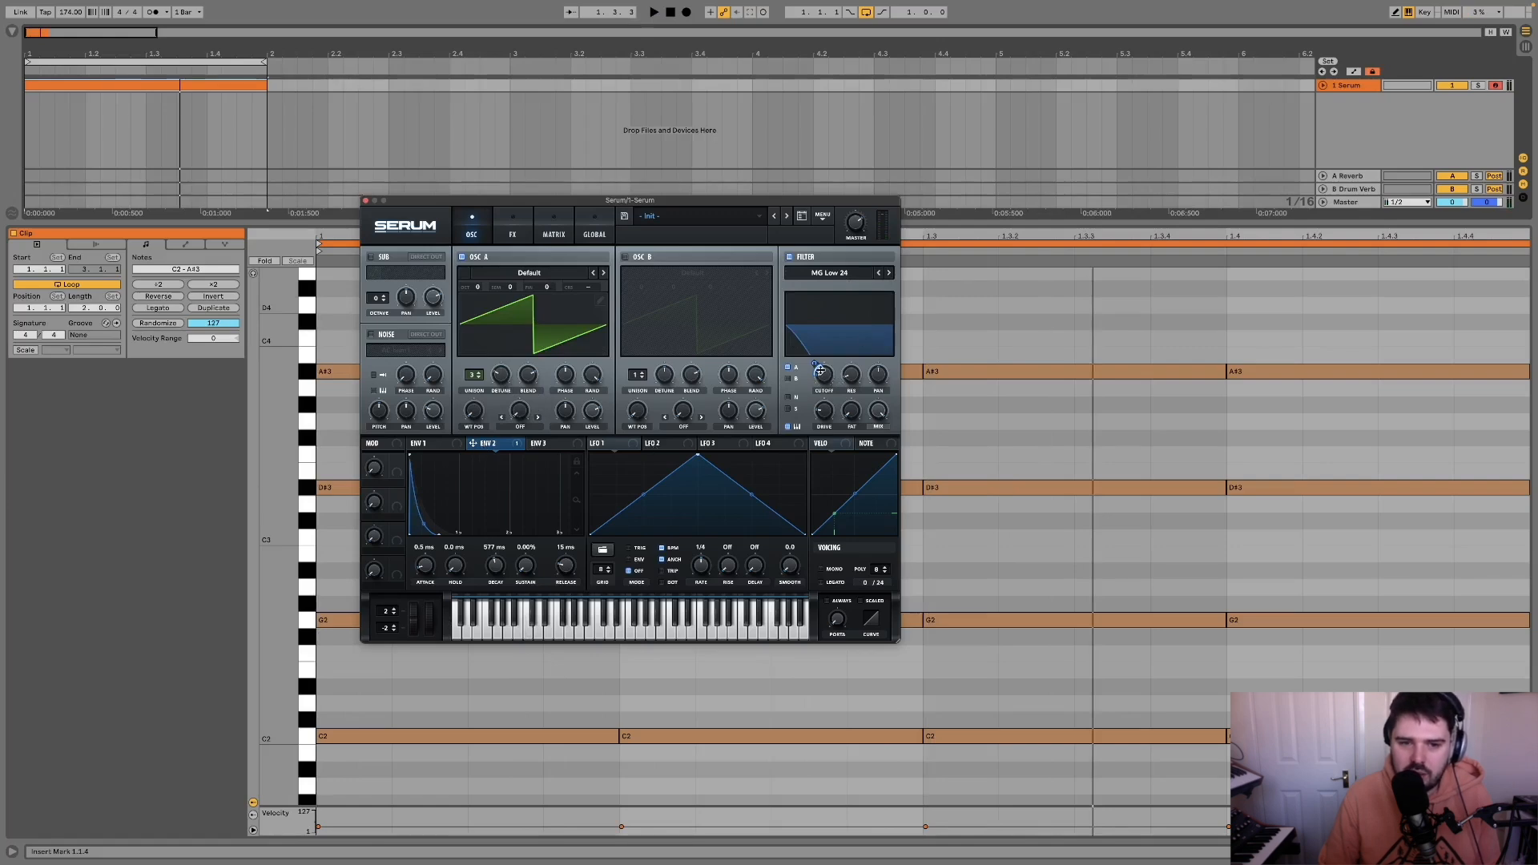
# Step: Modulate OSC A's fine tuning with LFO 1 by an amount of 12 and slow the LFO rate to 0.2 Hz
pyautogui.click(431, 445)
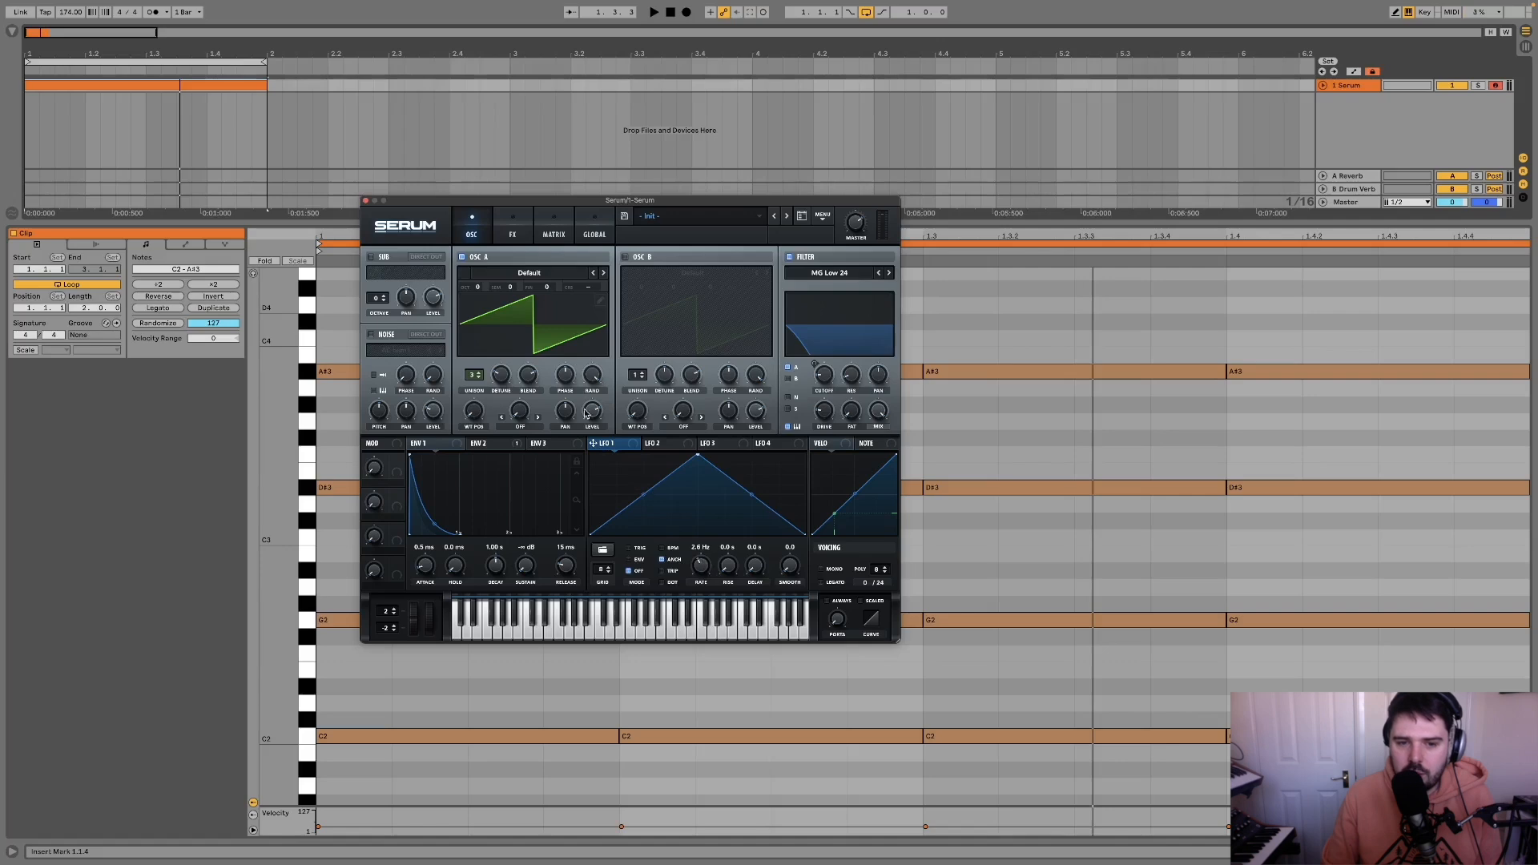
pyautogui.moveTo(550, 344)
pyautogui.mouseDown()
pyautogui.moveTo(548, 286)
pyautogui.moveTo(562, 328)
pyautogui.mouseUp()
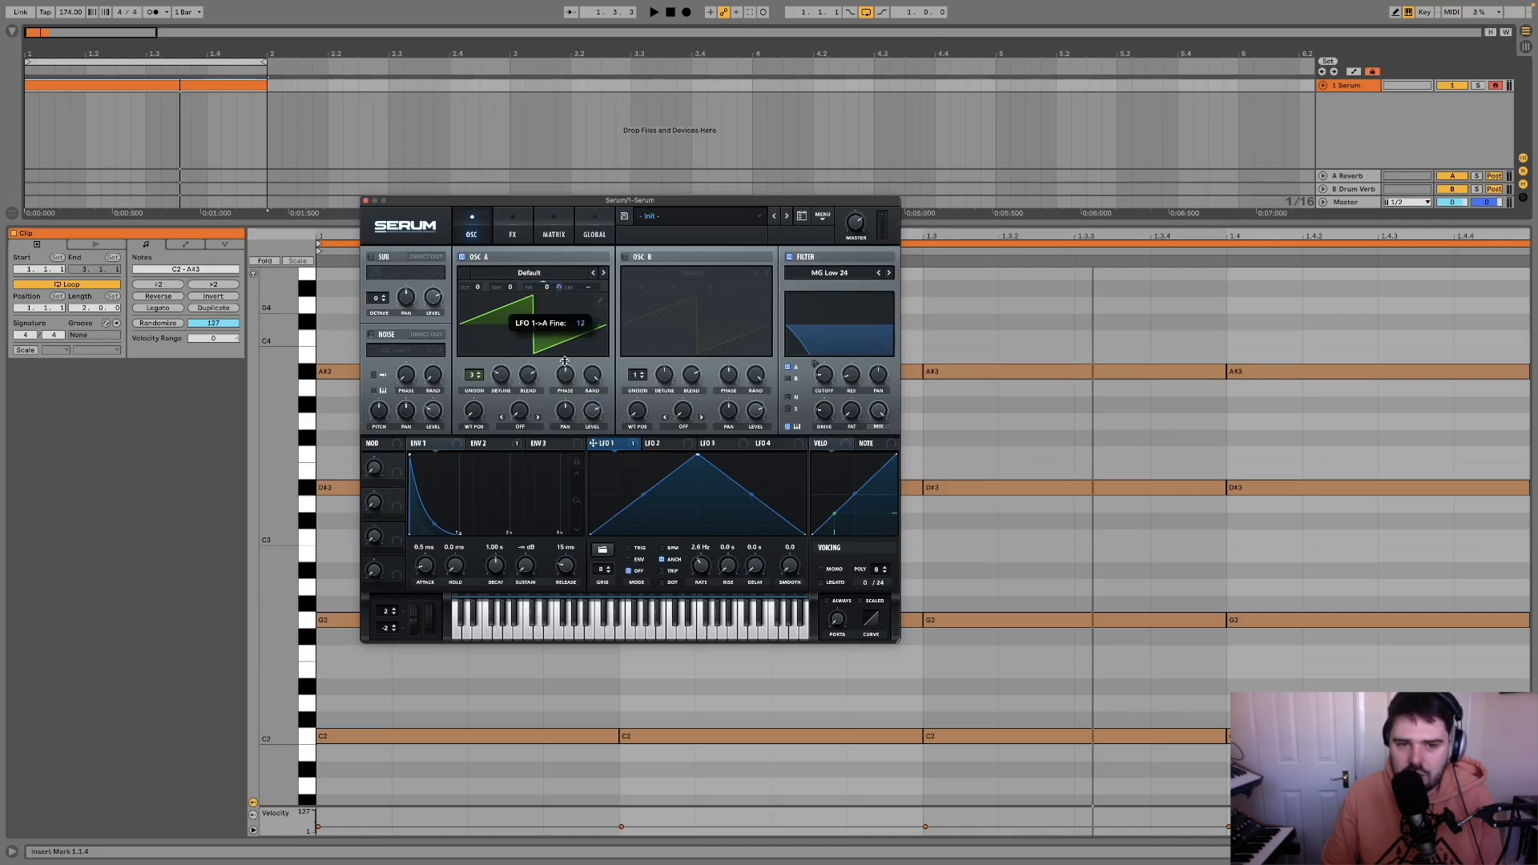
pyautogui.press('space')
pyautogui.moveTo(700, 563); pyautogui.dragTo(693, 591)
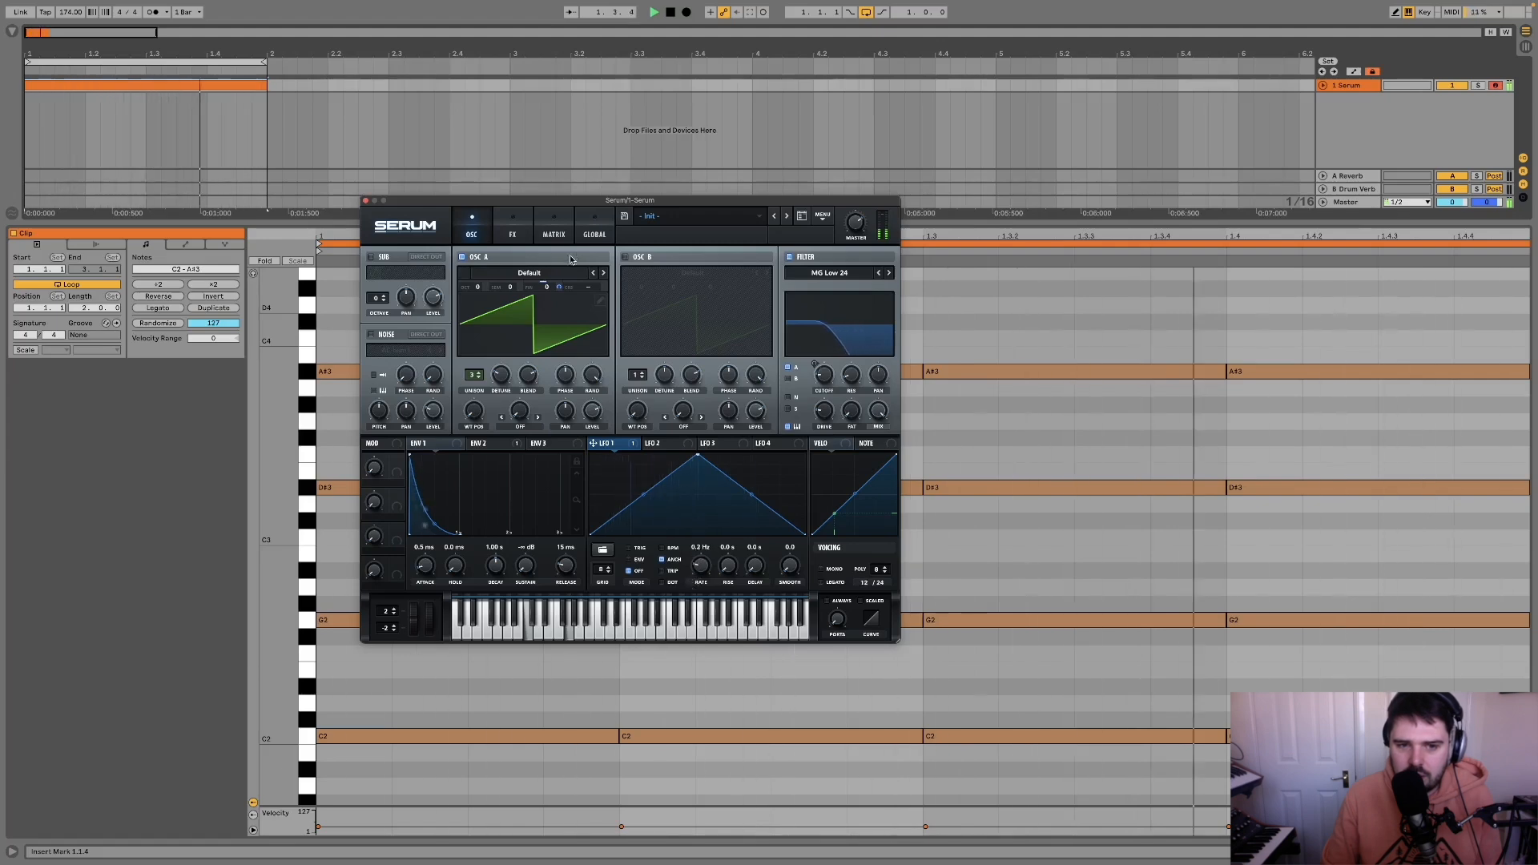
pyautogui.moveTo(560, 286)
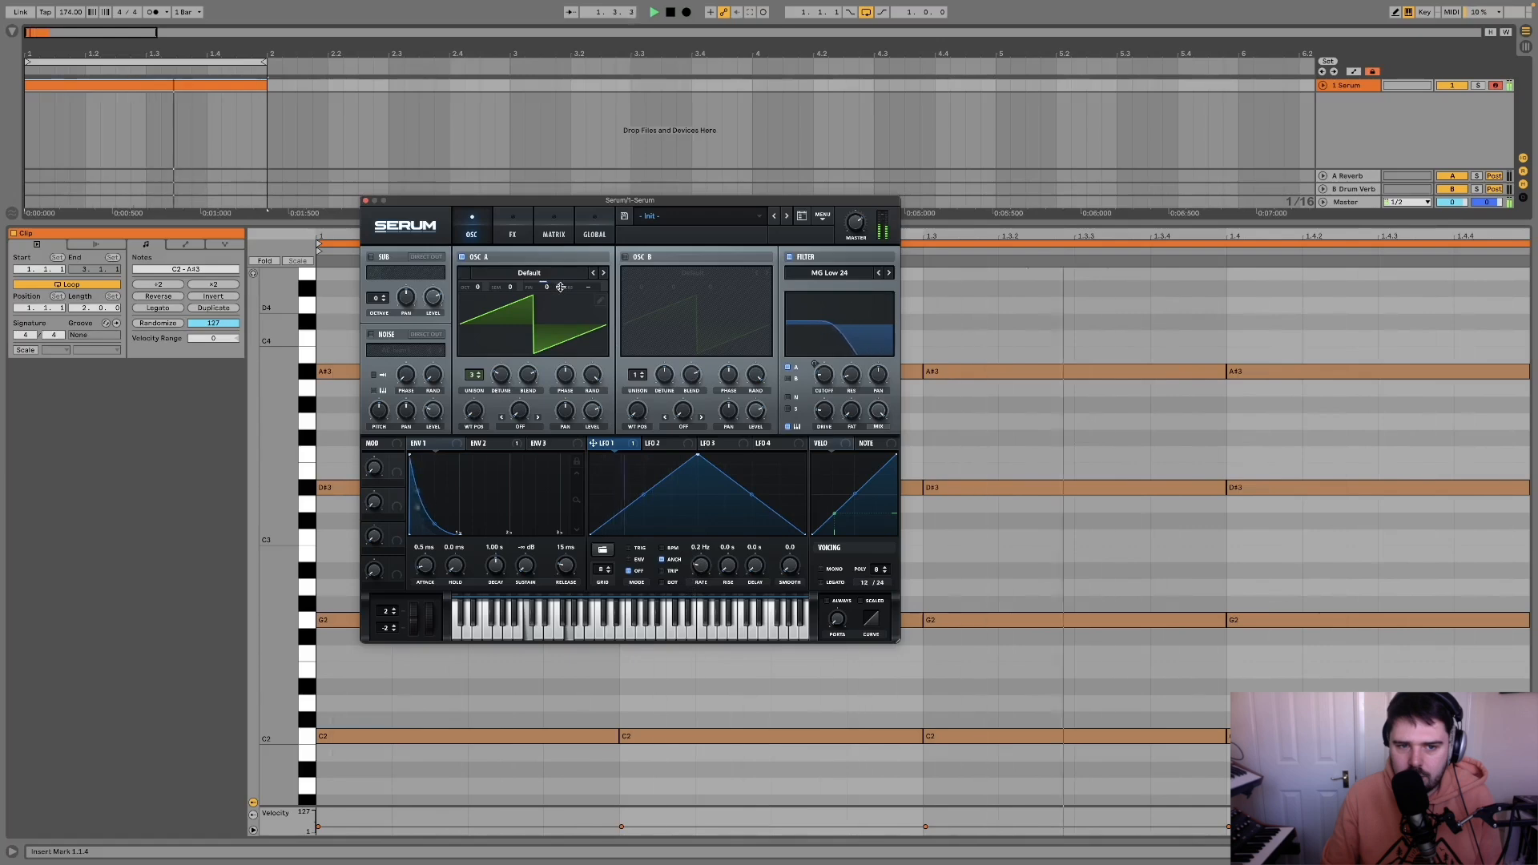
pyautogui.press('space')
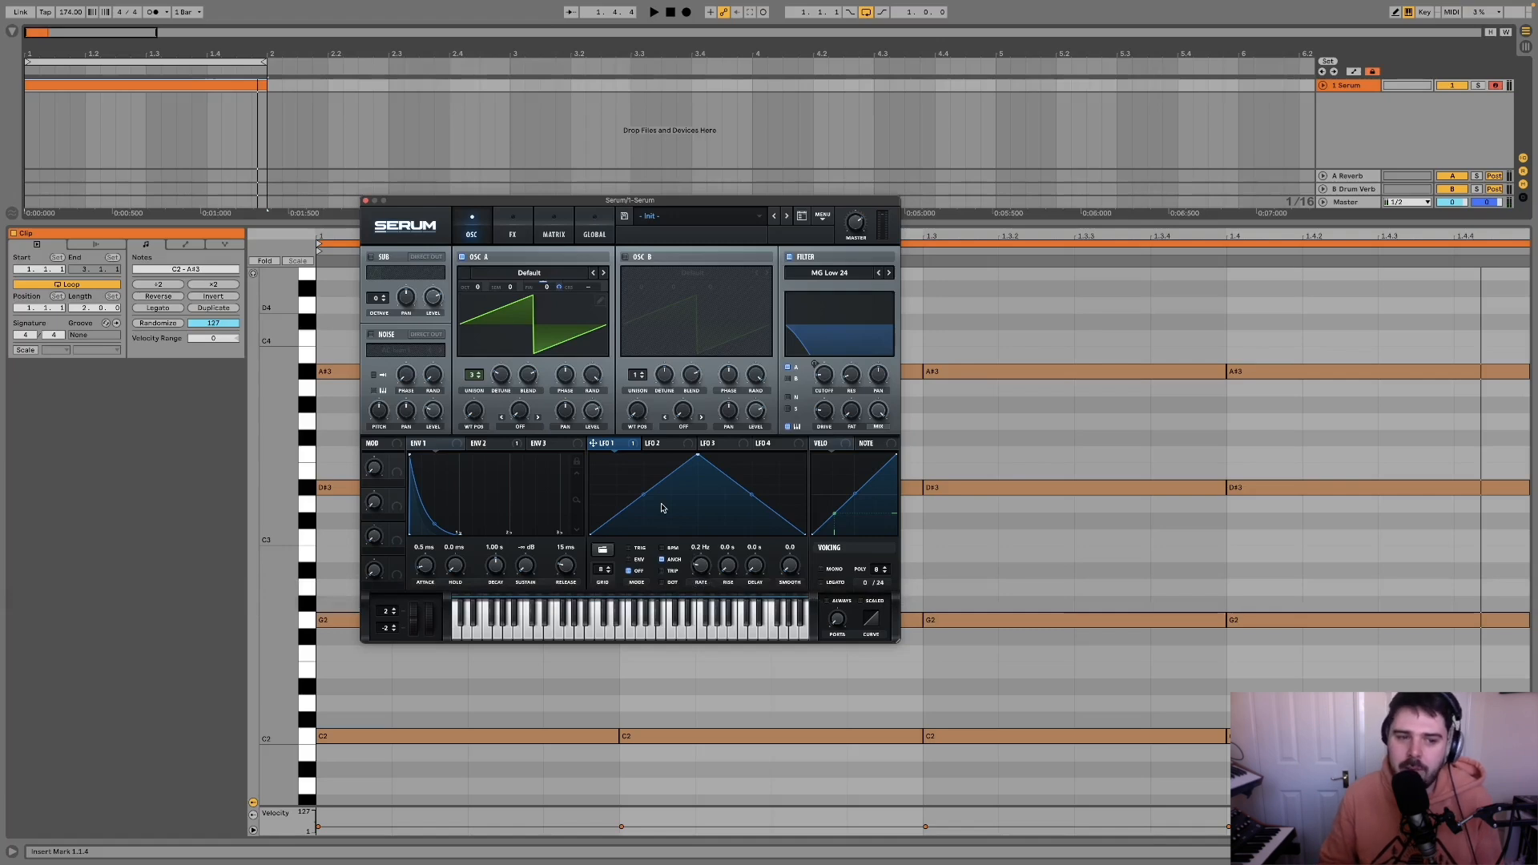
# Step: Audition the loop at slower LFO 1 rates, settle on 0.3 Hz and adjust the LFO's fine-tuning modulation amount
pyautogui.press('space')
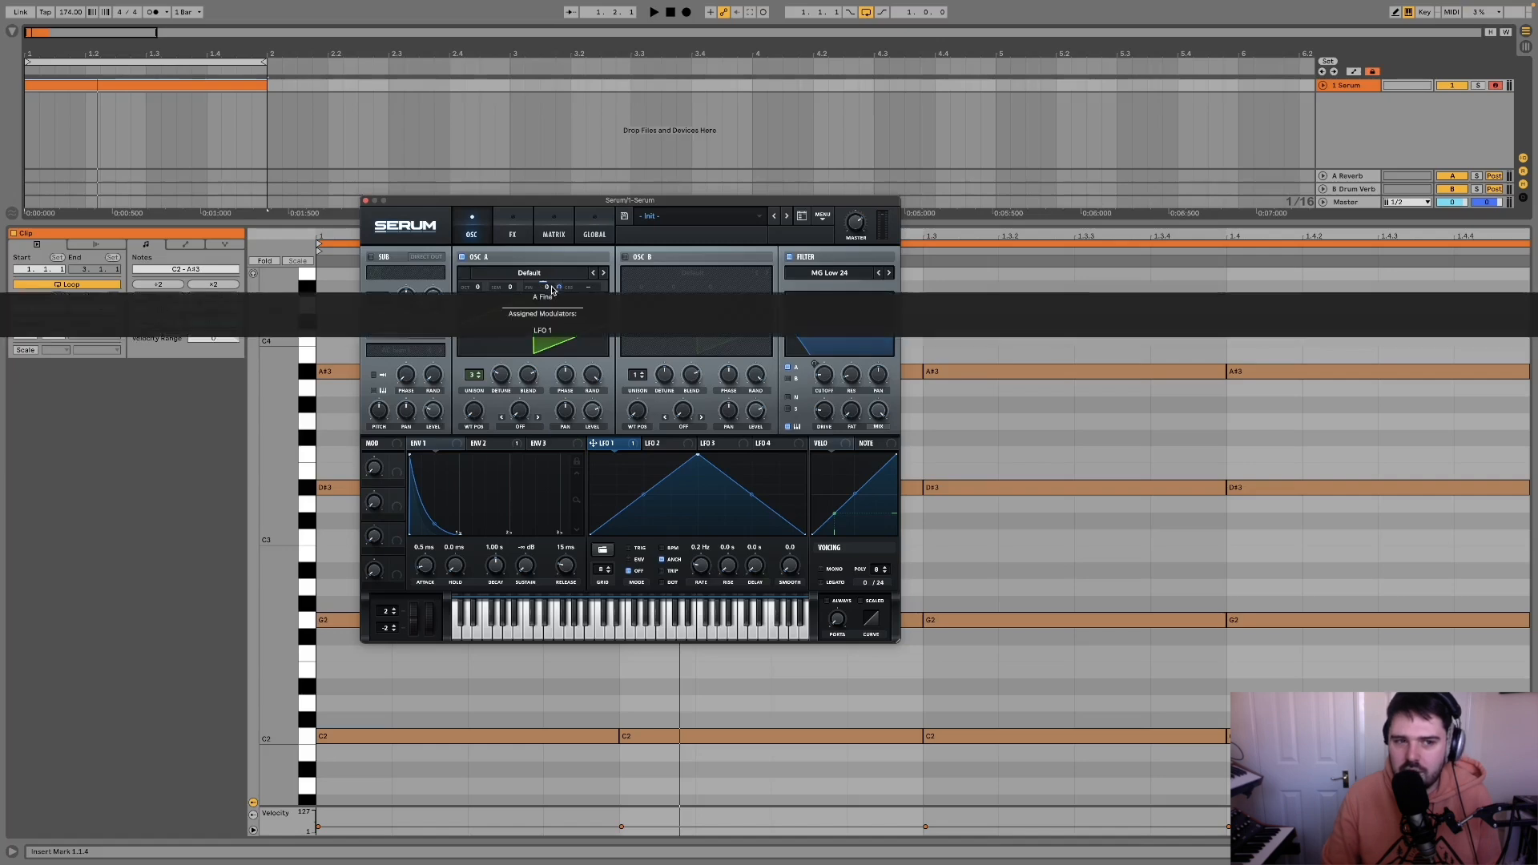
pyautogui.press('space')
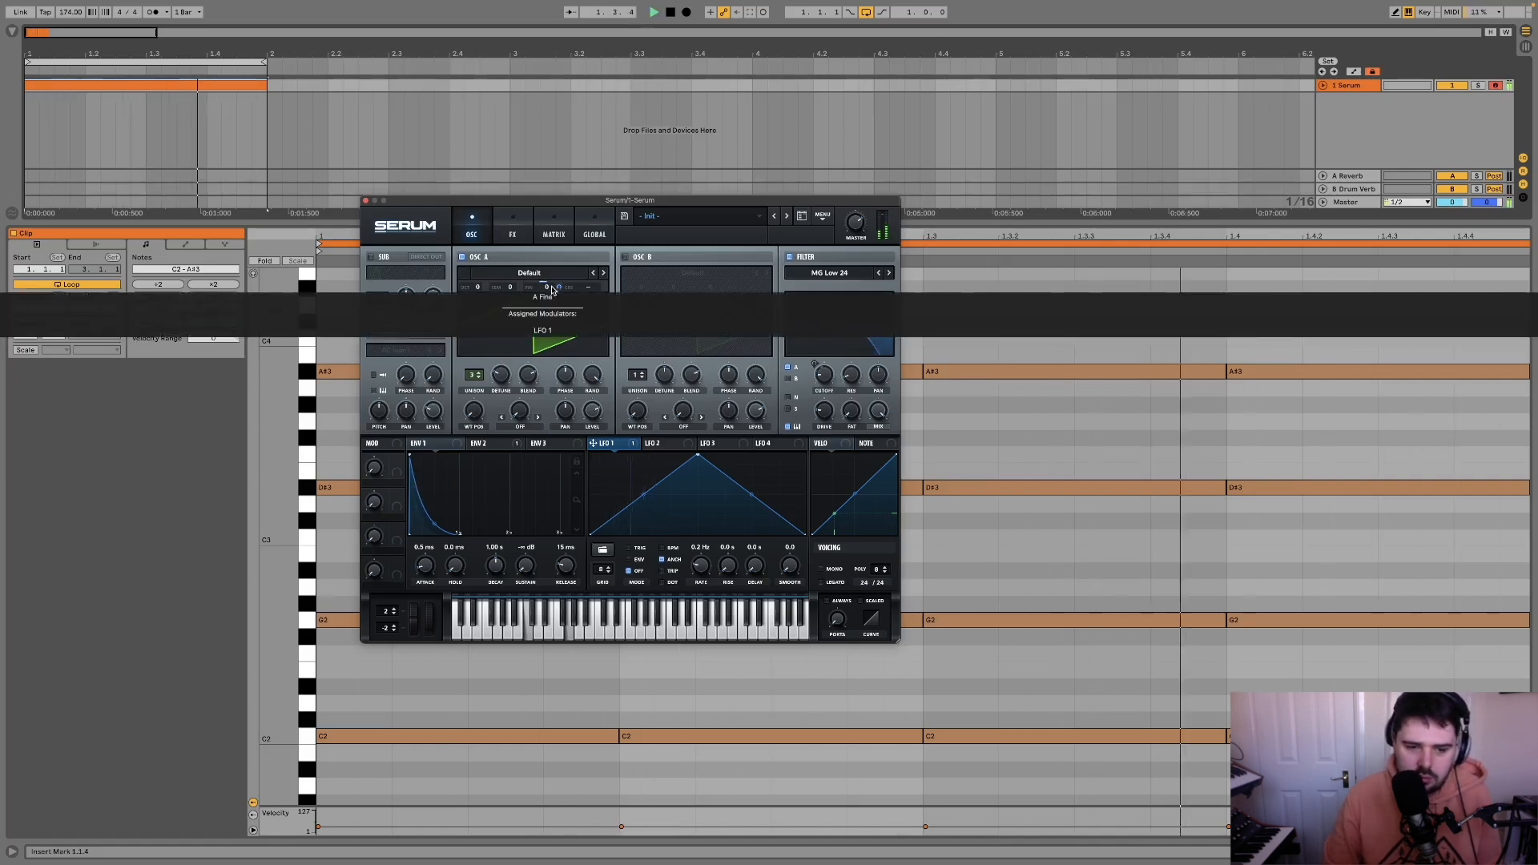
pyautogui.press('space')
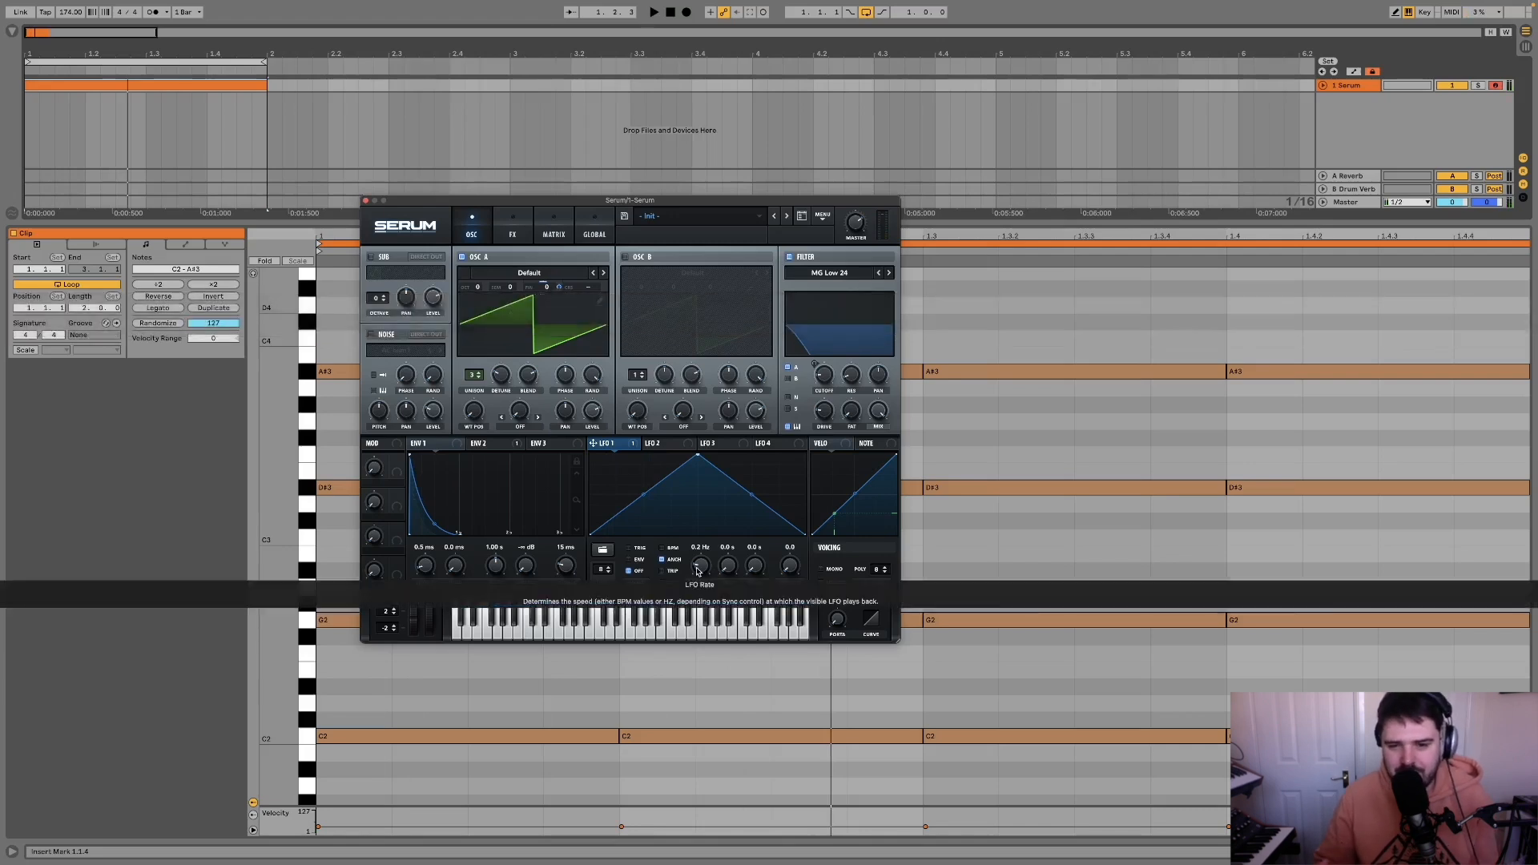
pyautogui.moveTo(698, 570); pyautogui.dragTo(700, 566)
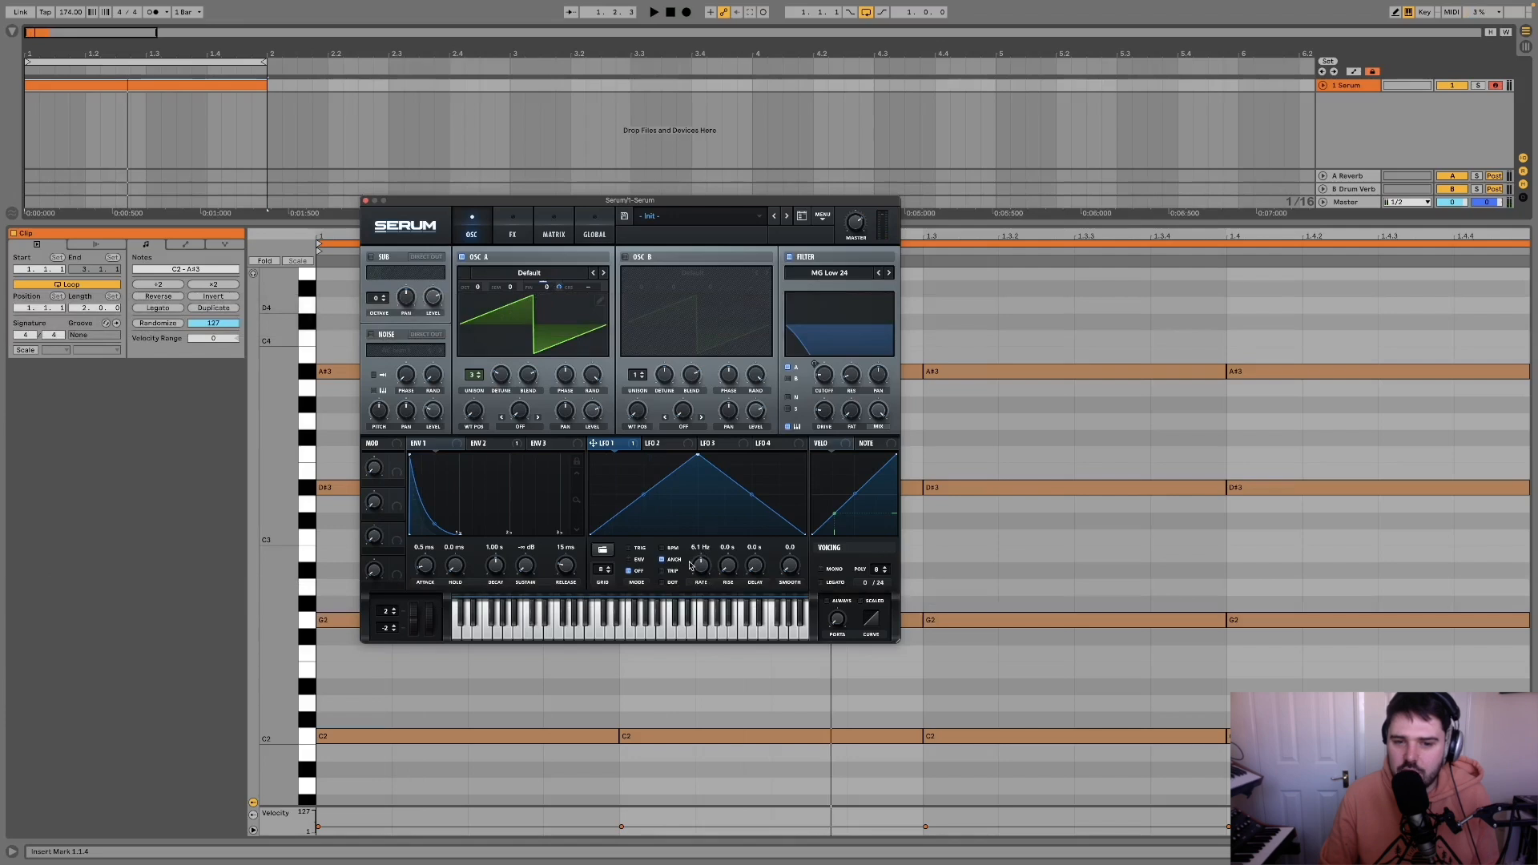
pyautogui.press('space')
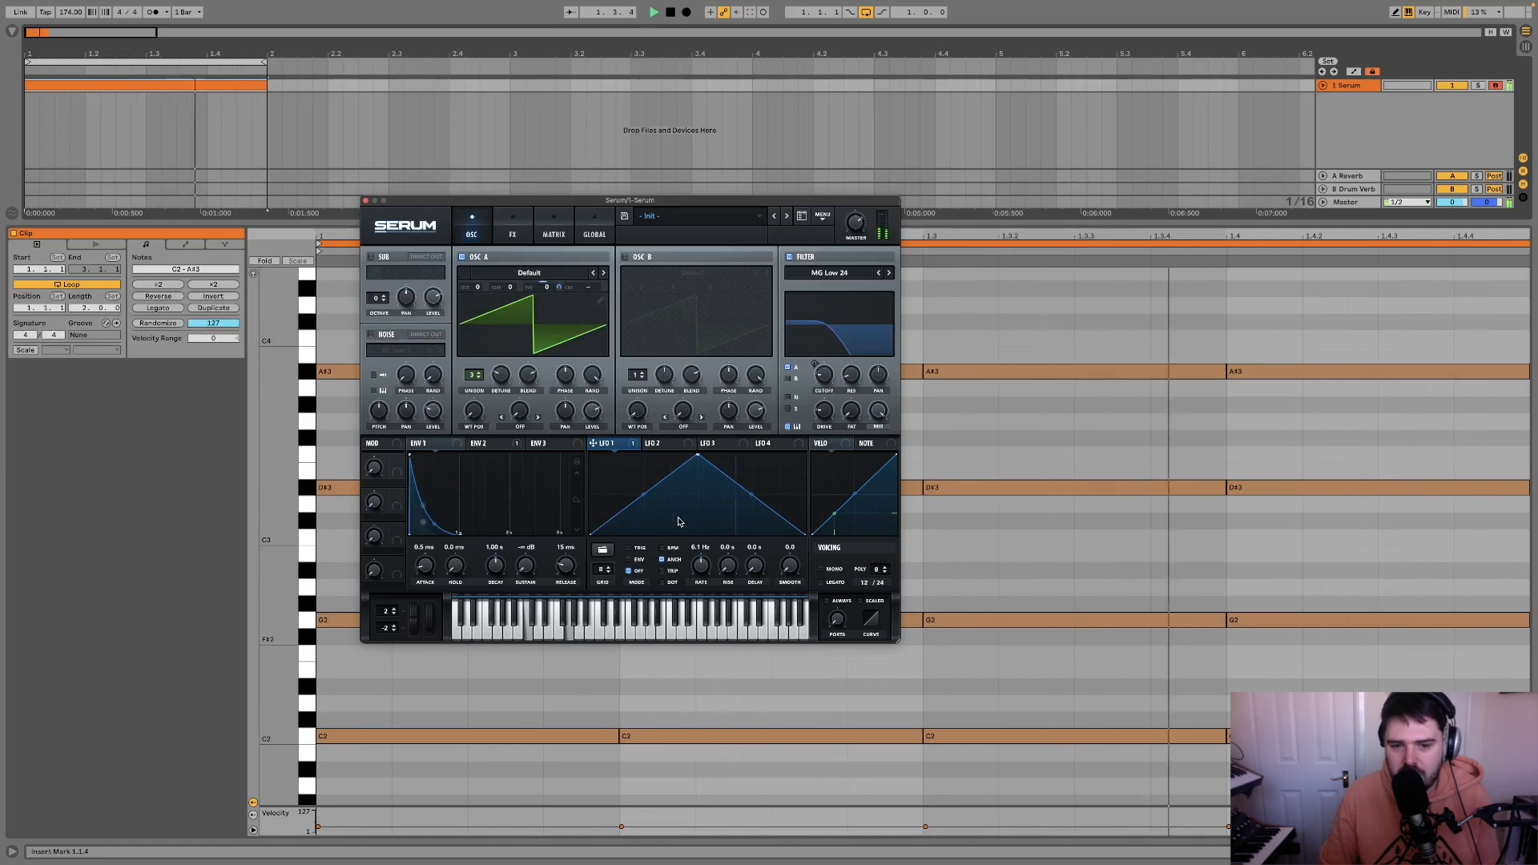
pyautogui.moveTo(702, 565); pyautogui.dragTo(702, 593)
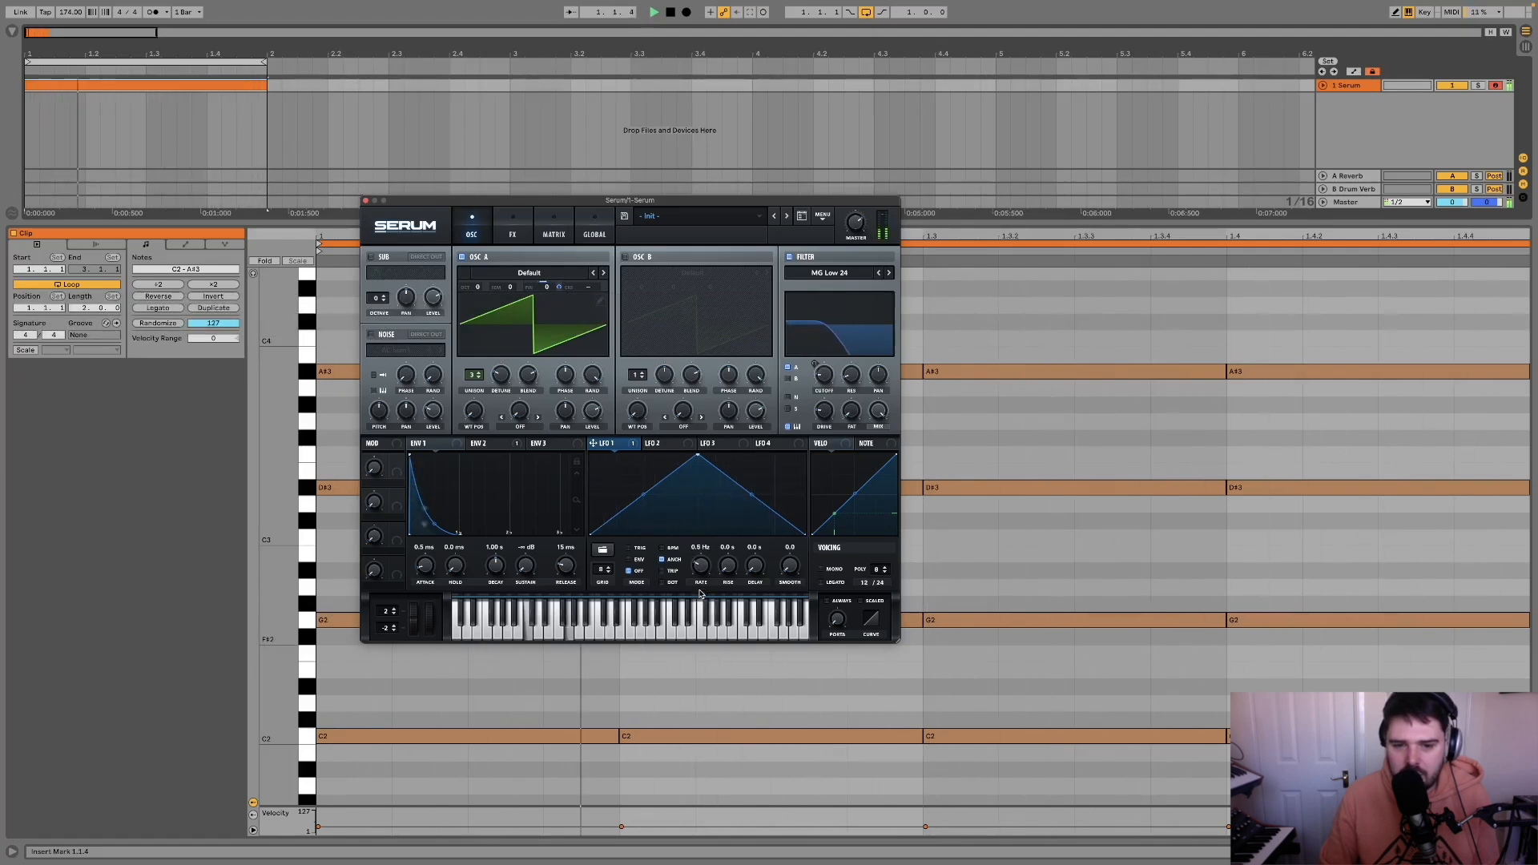
pyautogui.moveTo(702, 568); pyautogui.dragTo(702, 571)
pyautogui.moveTo(558, 287); pyautogui.dragTo(557, 294)
pyautogui.press('space')
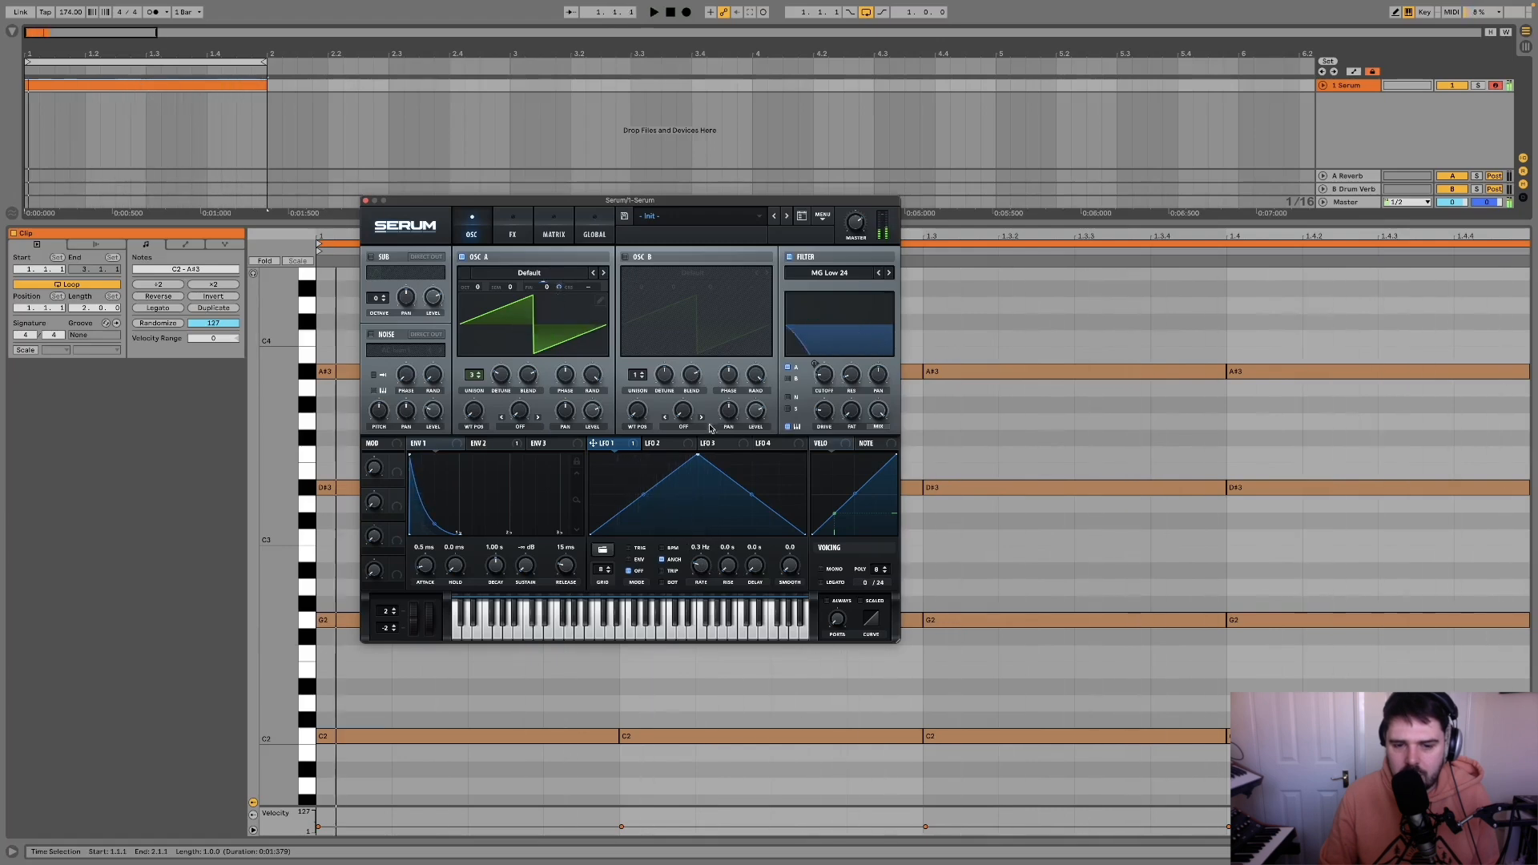
# Step: Bend LFO 2 into a steep decay curve, set its unsynced rate to 3.0 Hz and assign it to OSC A's coarse pitch
pyautogui.click(661, 443)
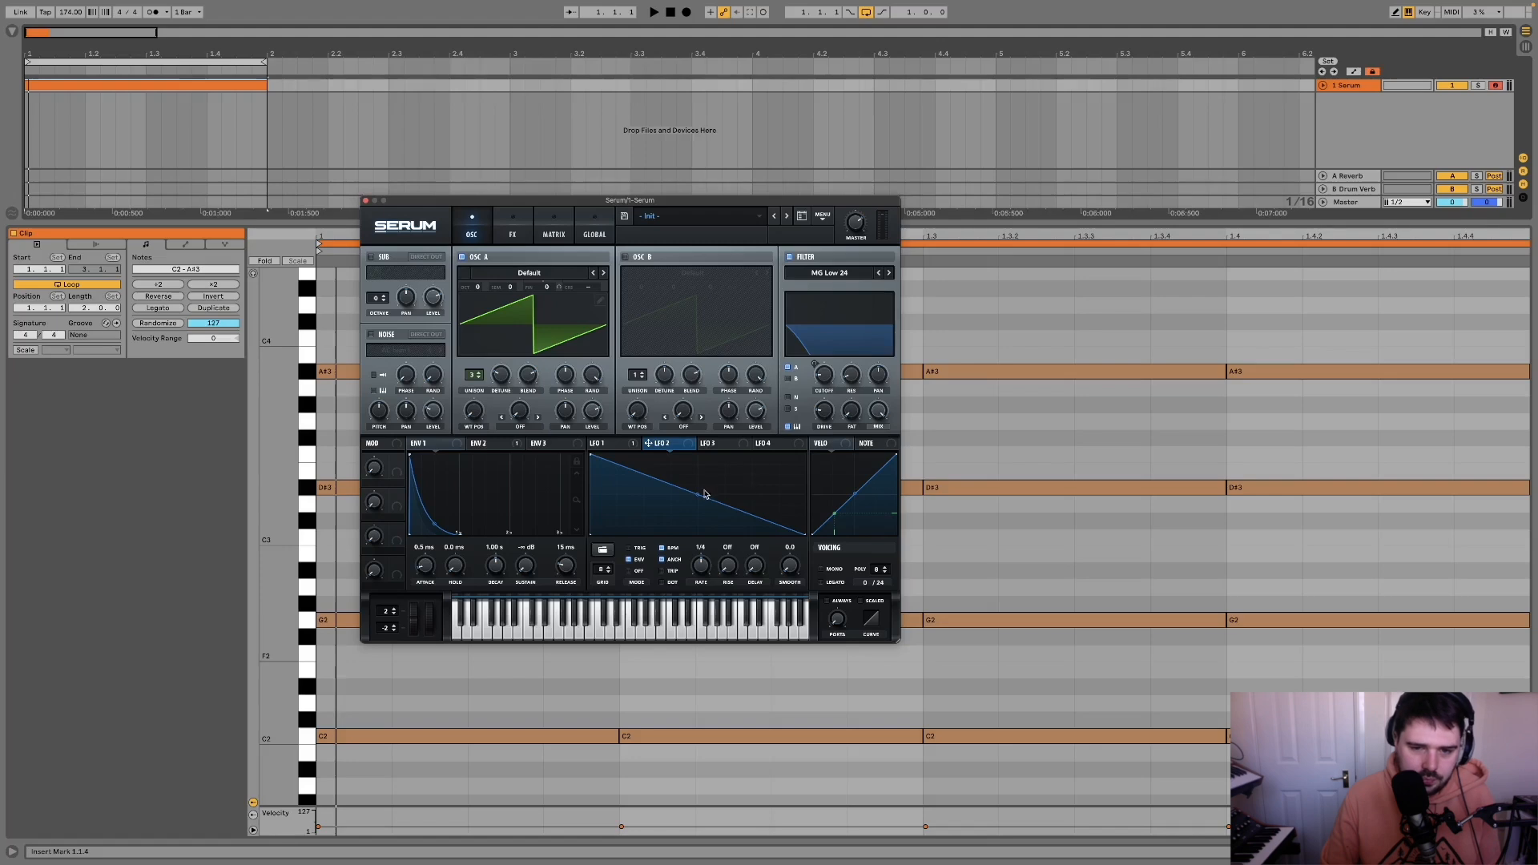
pyautogui.moveTo(704, 495); pyautogui.dragTo(686, 526)
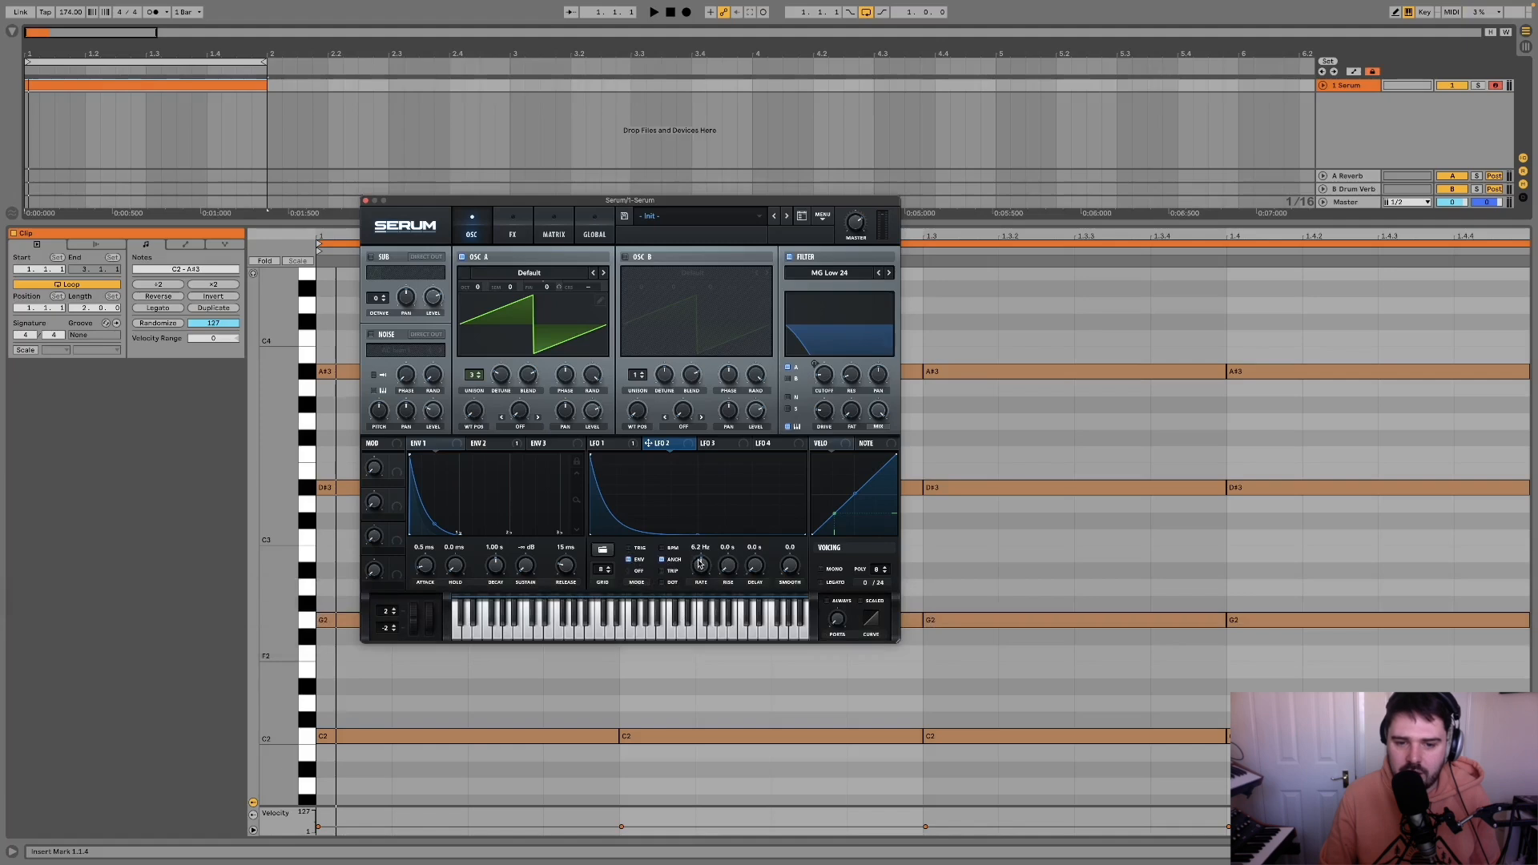
pyautogui.moveTo(700, 563); pyautogui.dragTo(700, 571)
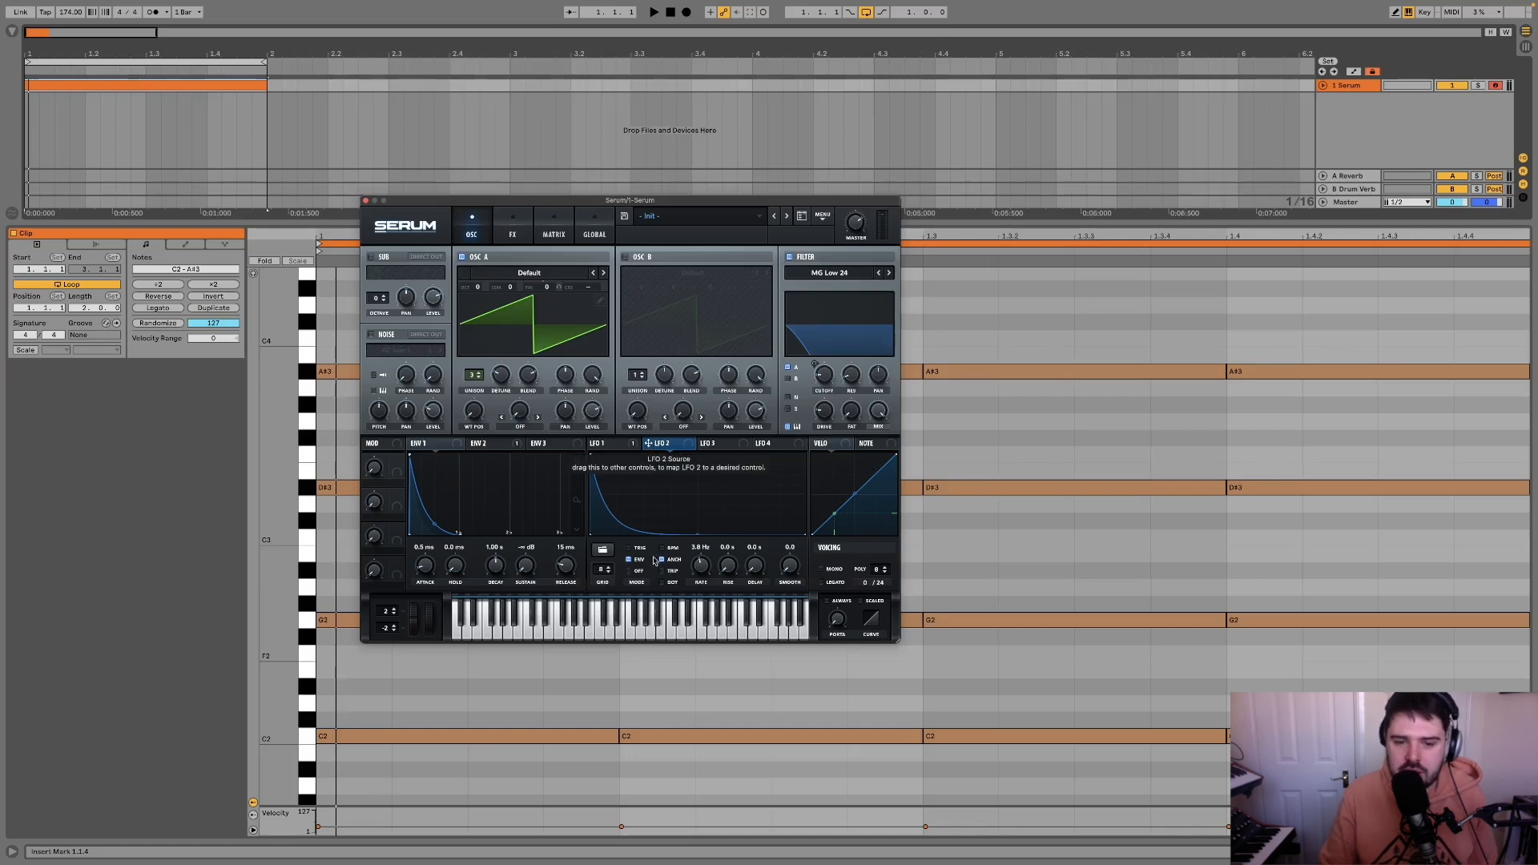
pyautogui.moveTo(648, 446); pyautogui.dragTo(593, 290)
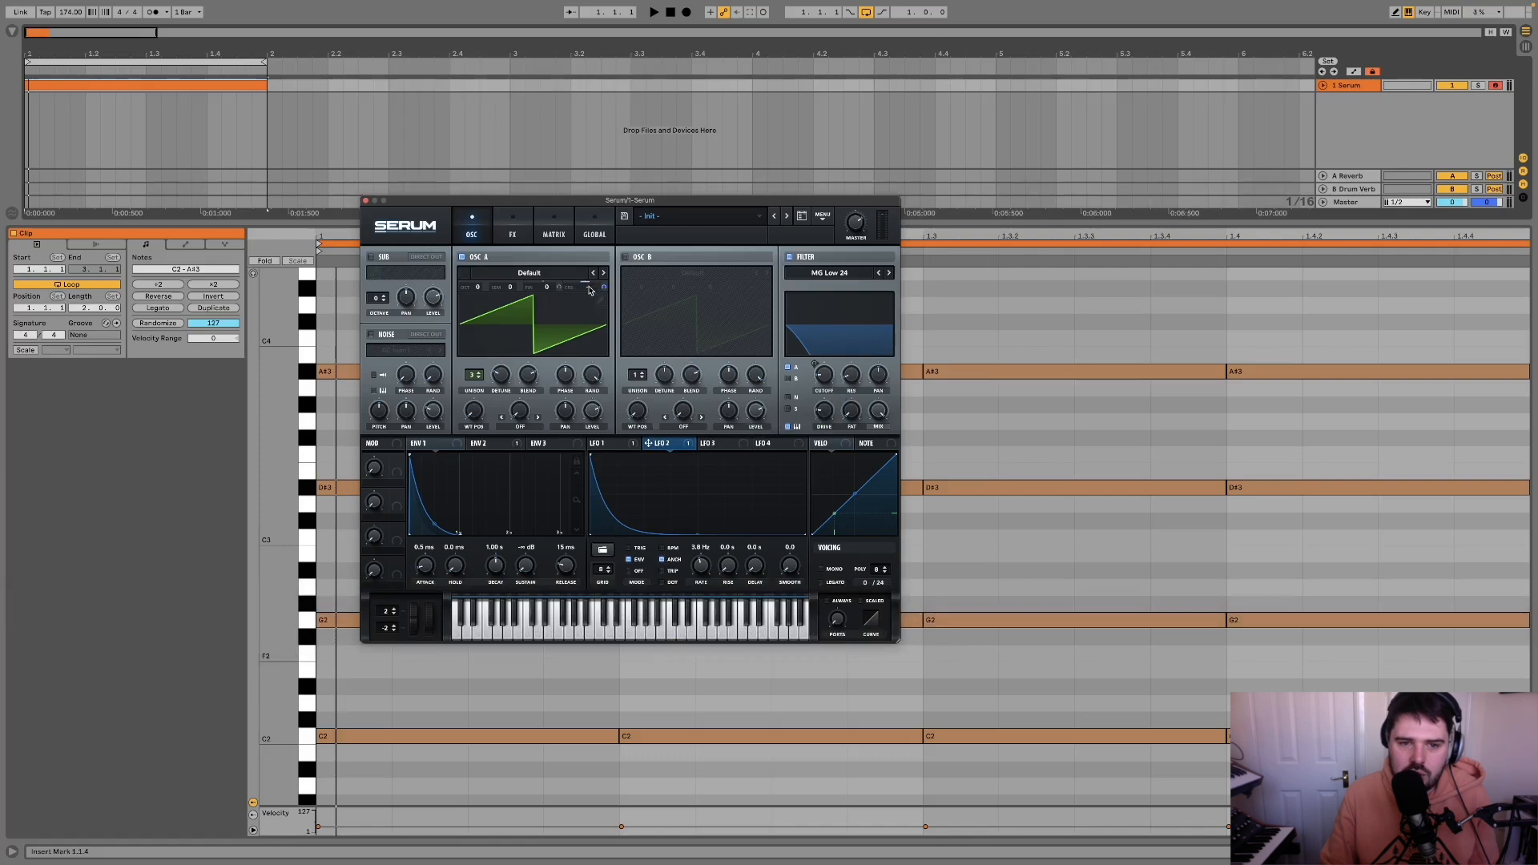
# Step: Adjust the amount of LFO 2's modulation on OSC A's coarse pitch while auditioning the loop
pyautogui.press('space')
pyautogui.press('space')
pyautogui.moveTo(603, 288); pyautogui.dragTo(604, 311)
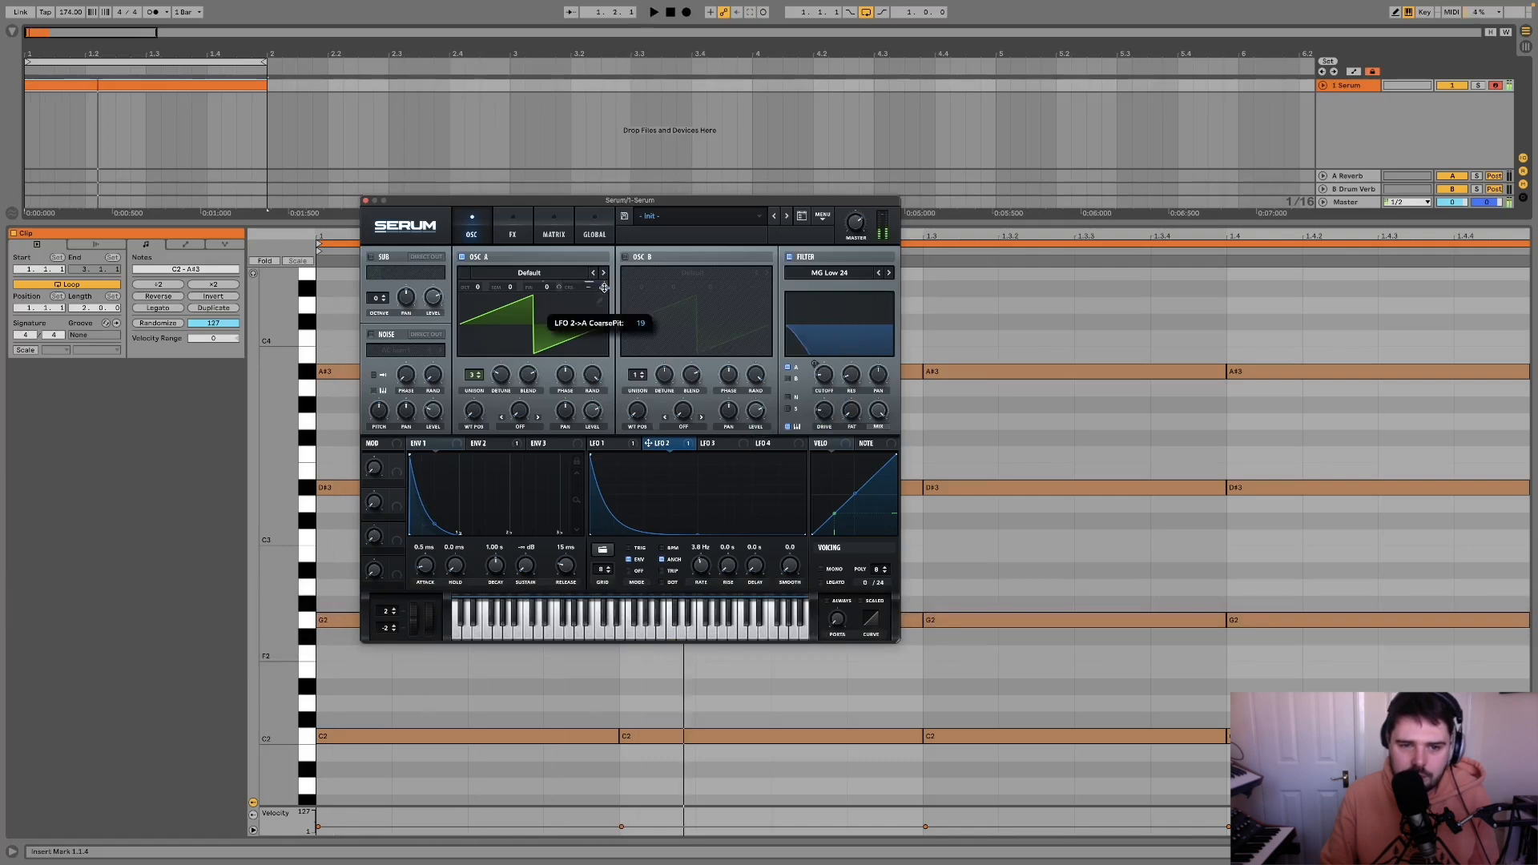
pyautogui.press('space')
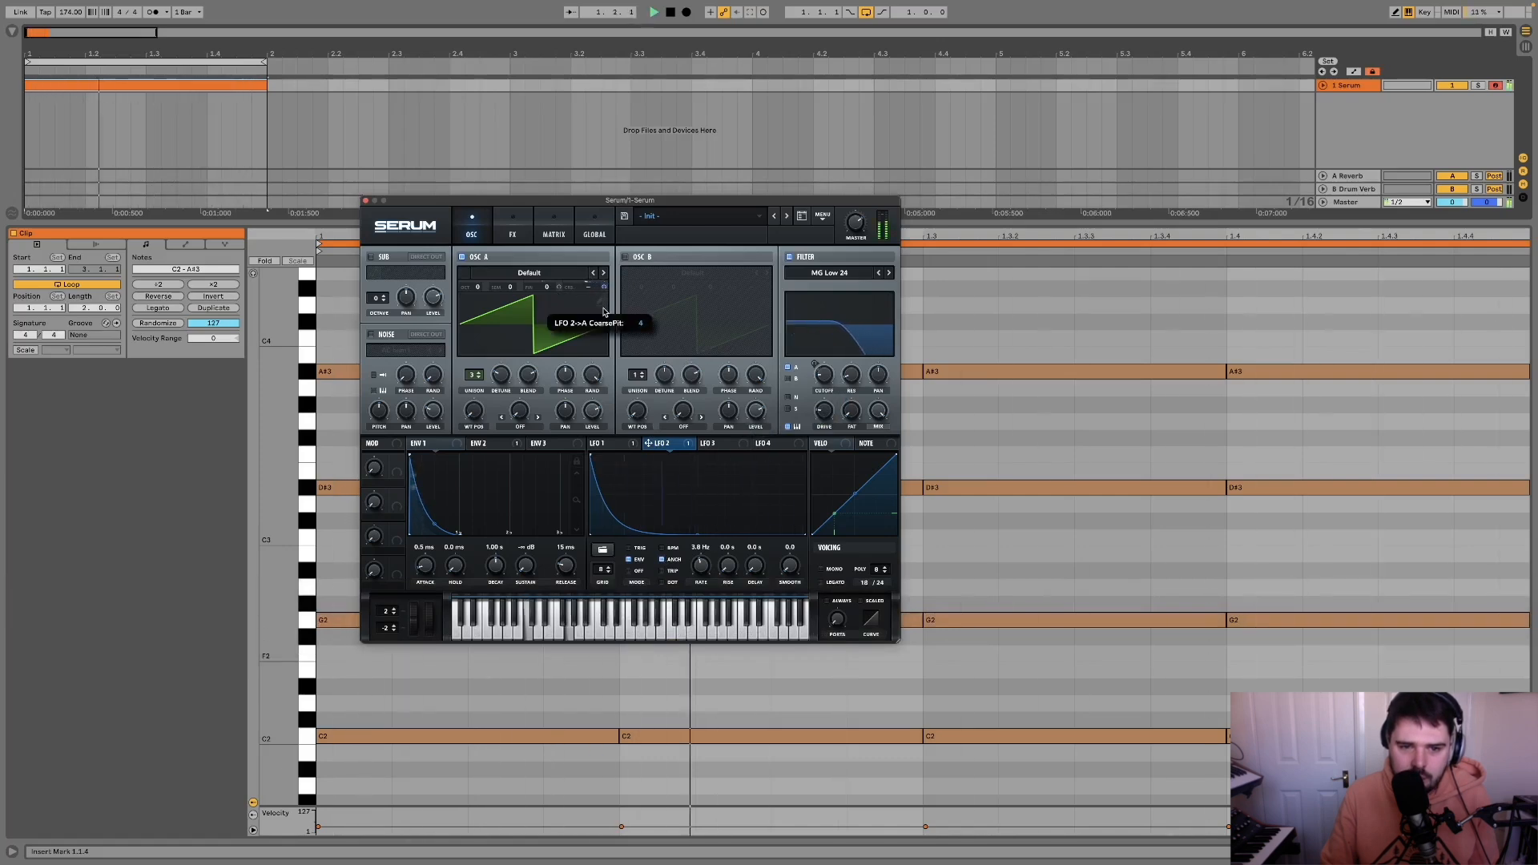
pyautogui.moveTo(604, 287)
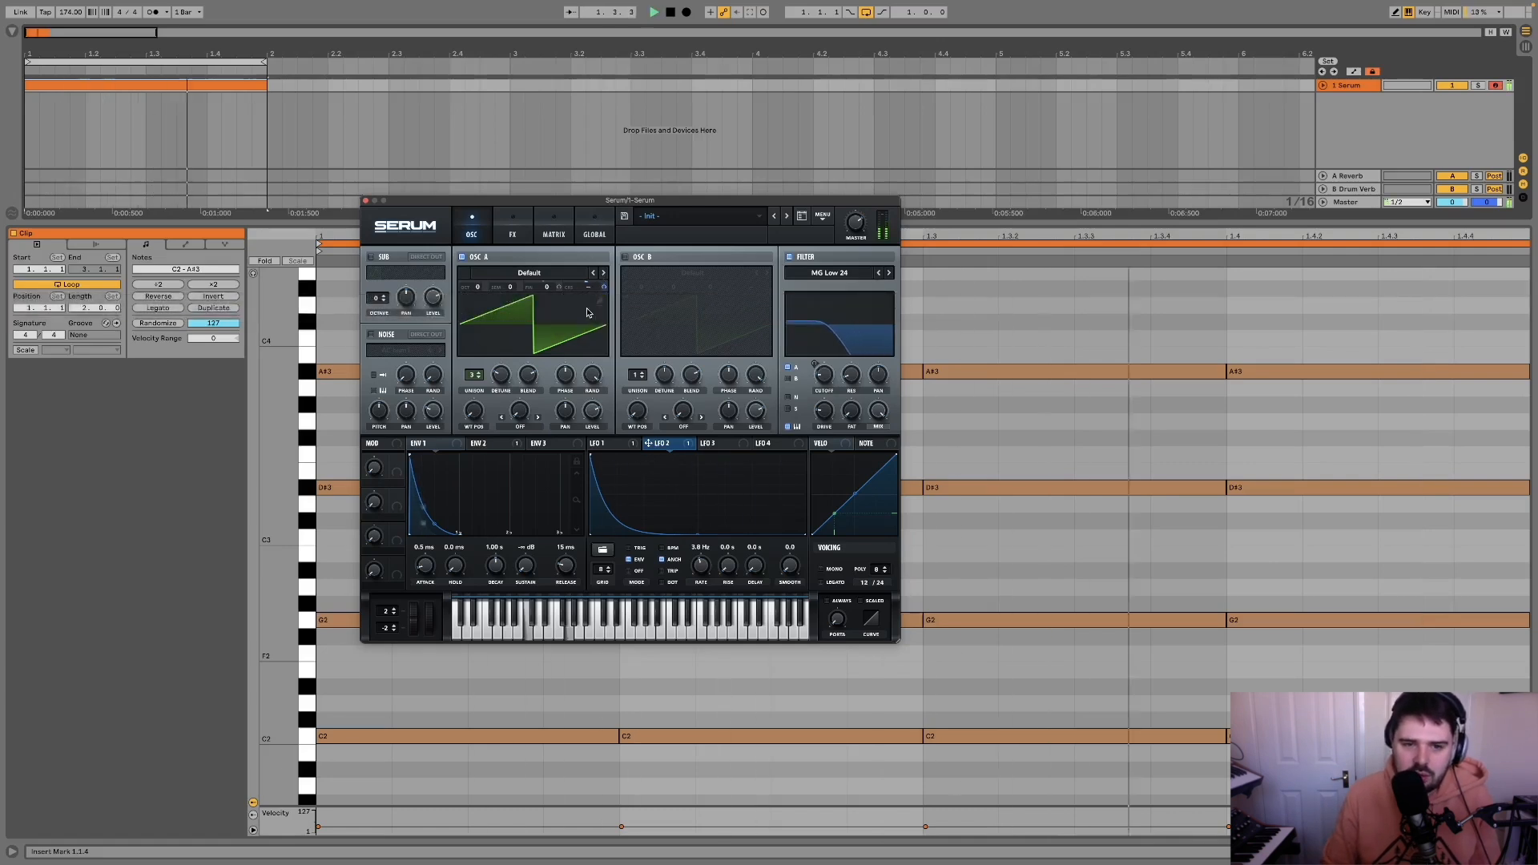
pyautogui.press('space')
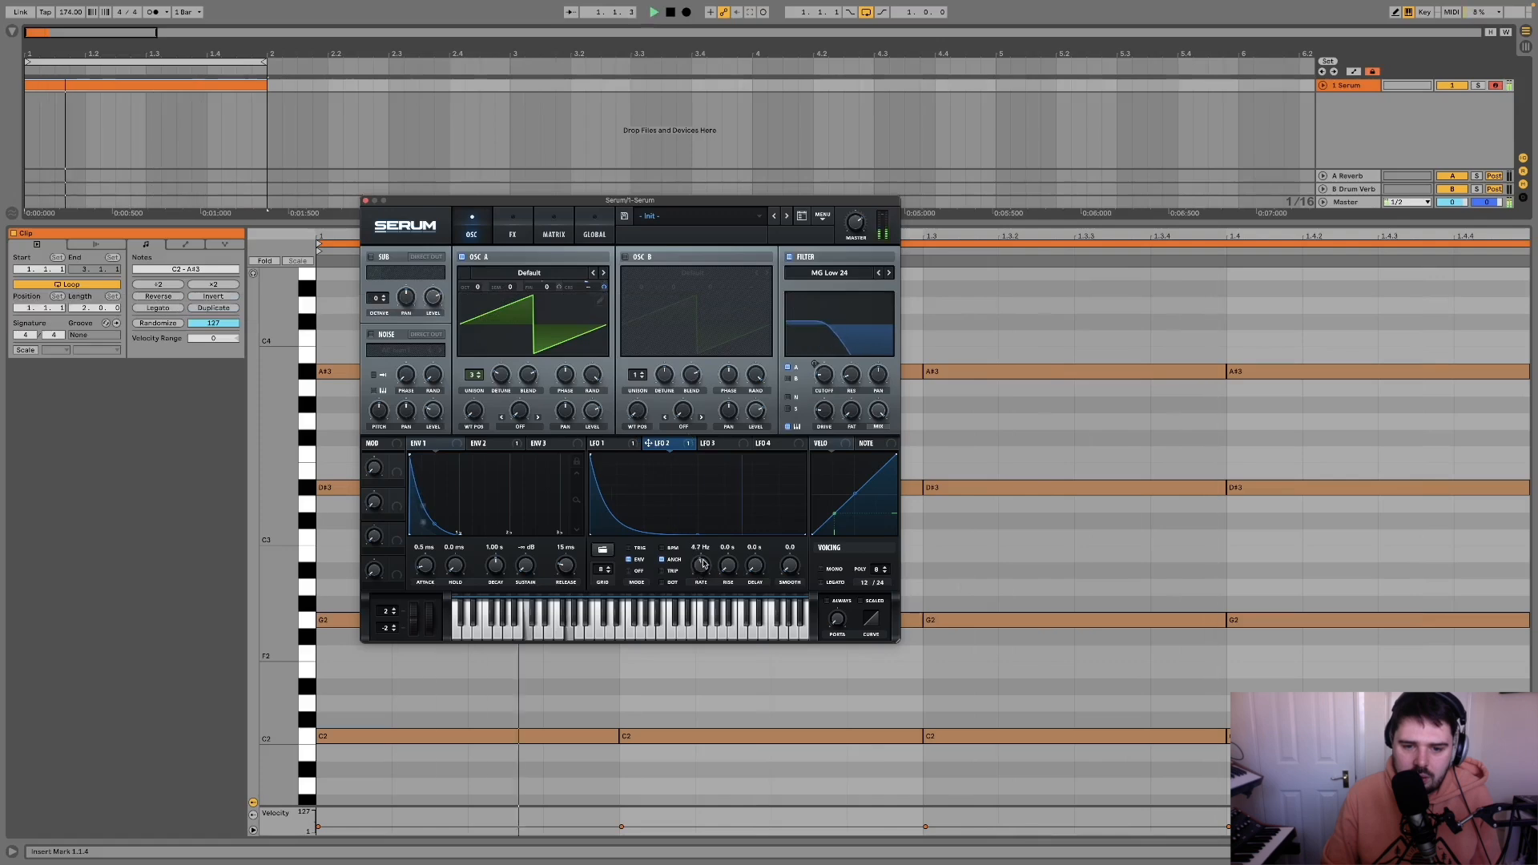
# Step: Speed LFO 2 up to 11.5 Hz and set its coarse pitch modulation amount to about 16 during playback
pyautogui.moveTo(700, 566); pyautogui.dragTo(708, 556)
pyautogui.press('space')
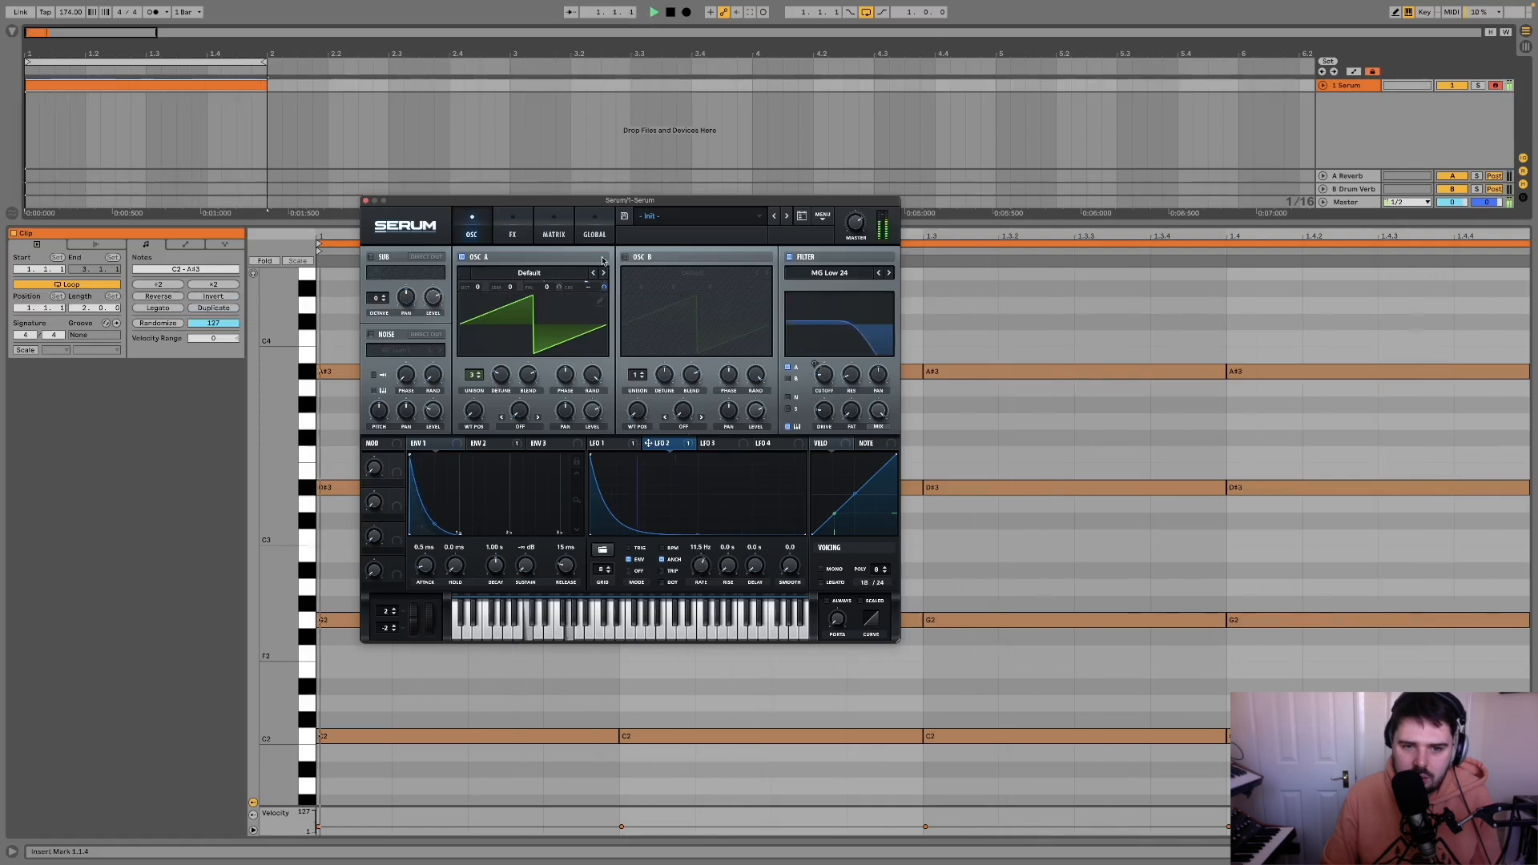
pyautogui.press('space')
pyautogui.moveTo(605, 281); pyautogui.dragTo(611, 277)
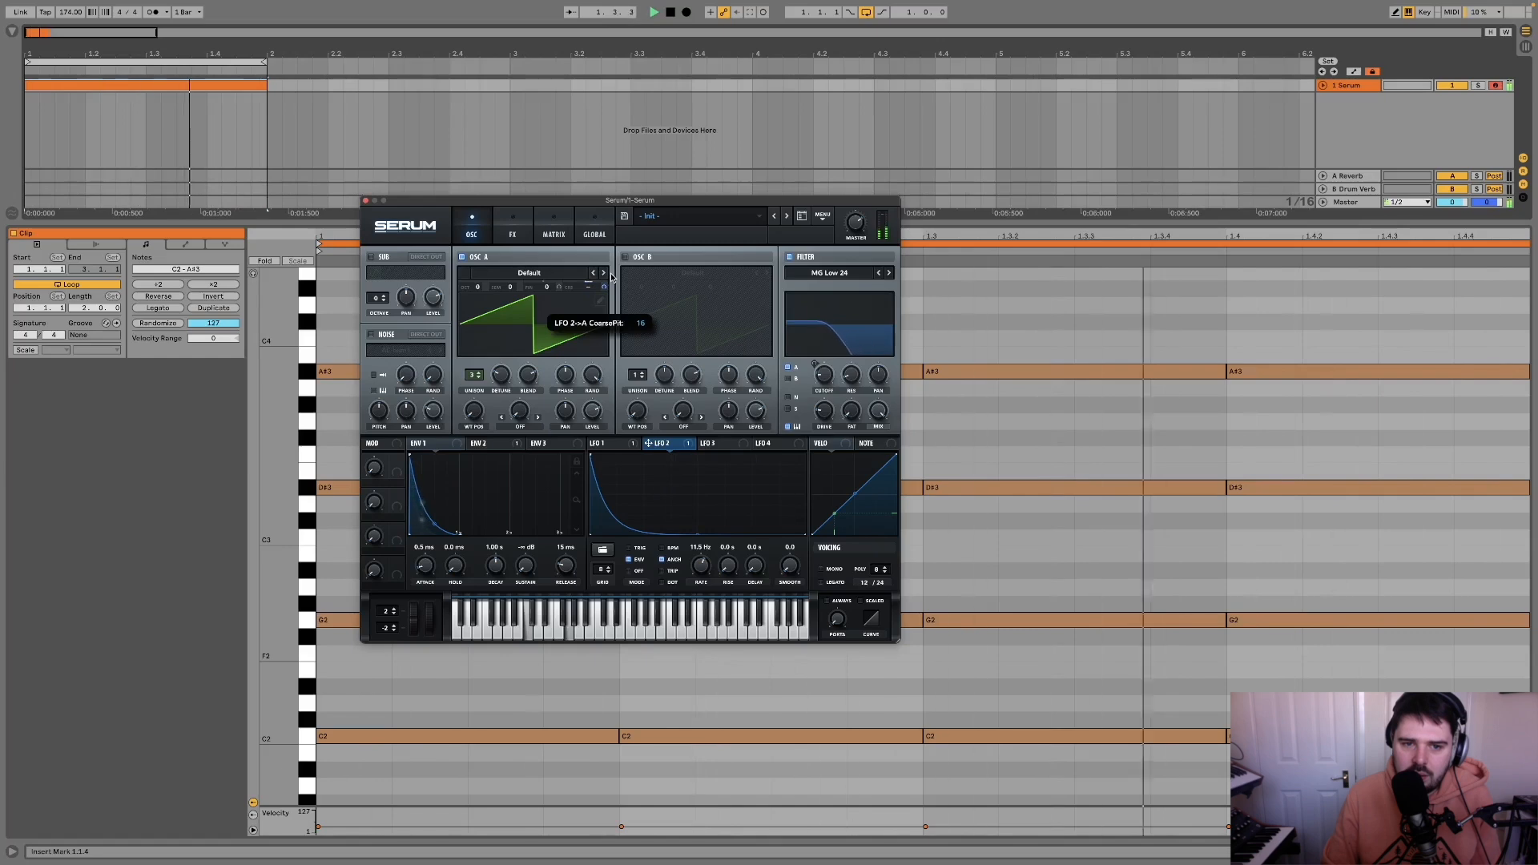
pyautogui.press('space')
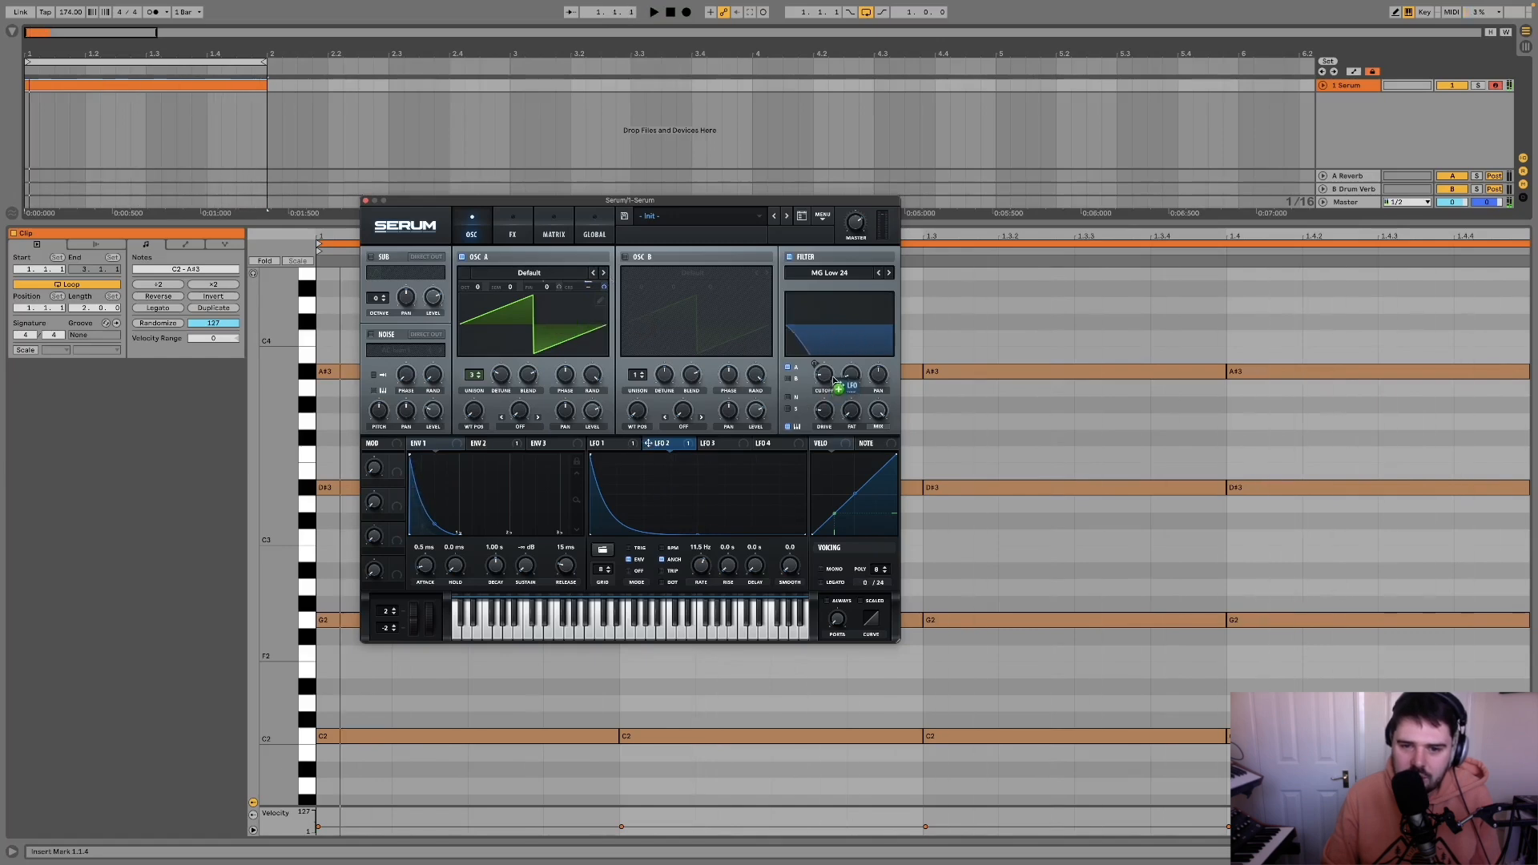
# Step: Assign LFO 2 to the filter cutoff as well and fine-tune the modulation amount while auditioning the loop
pyautogui.moveTo(817, 366); pyautogui.dragTo(815, 375)
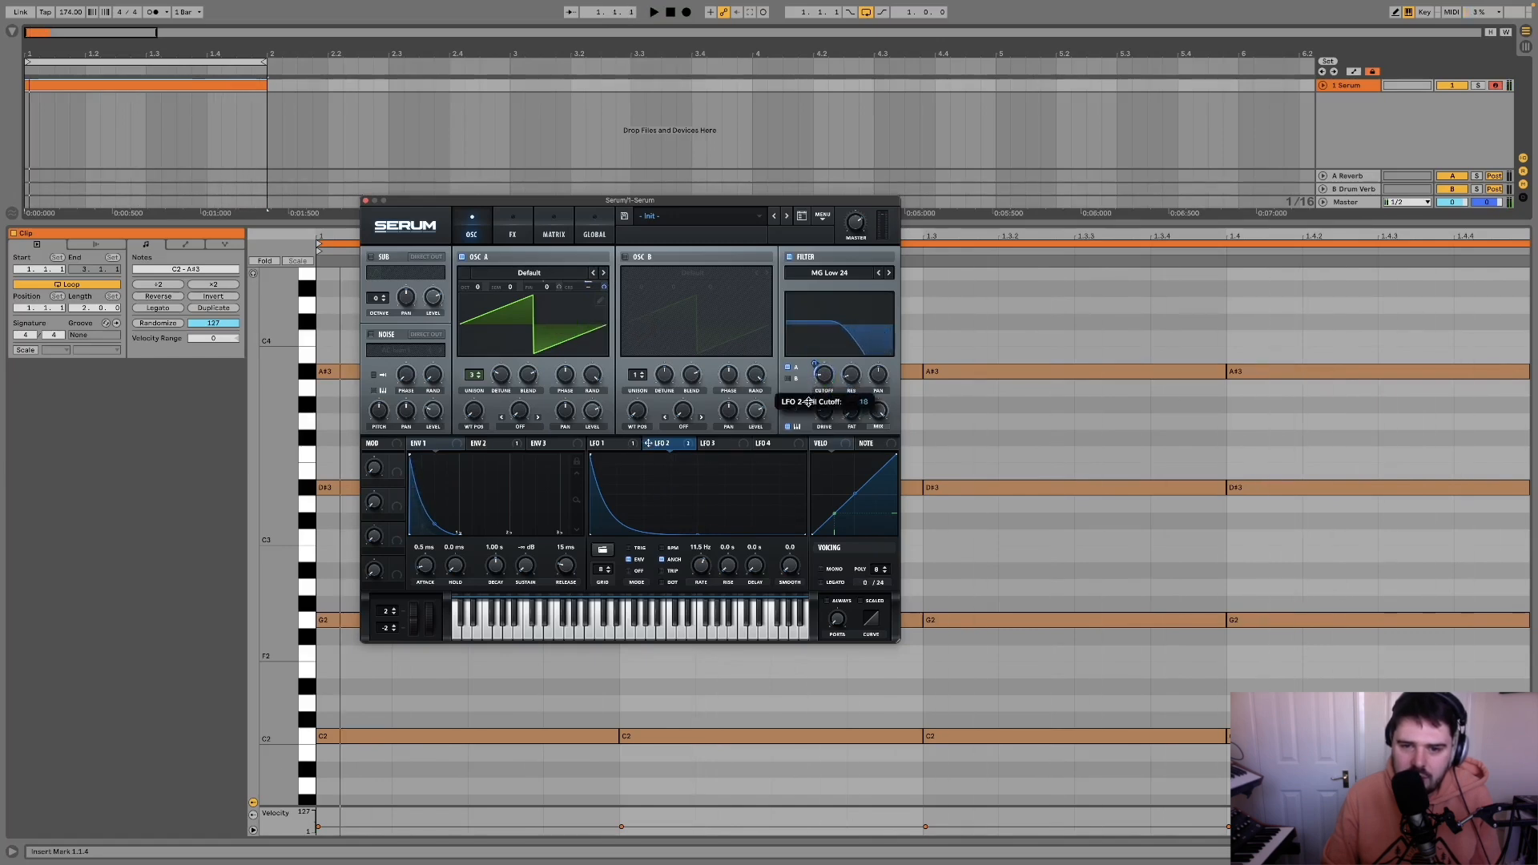
pyautogui.press('space')
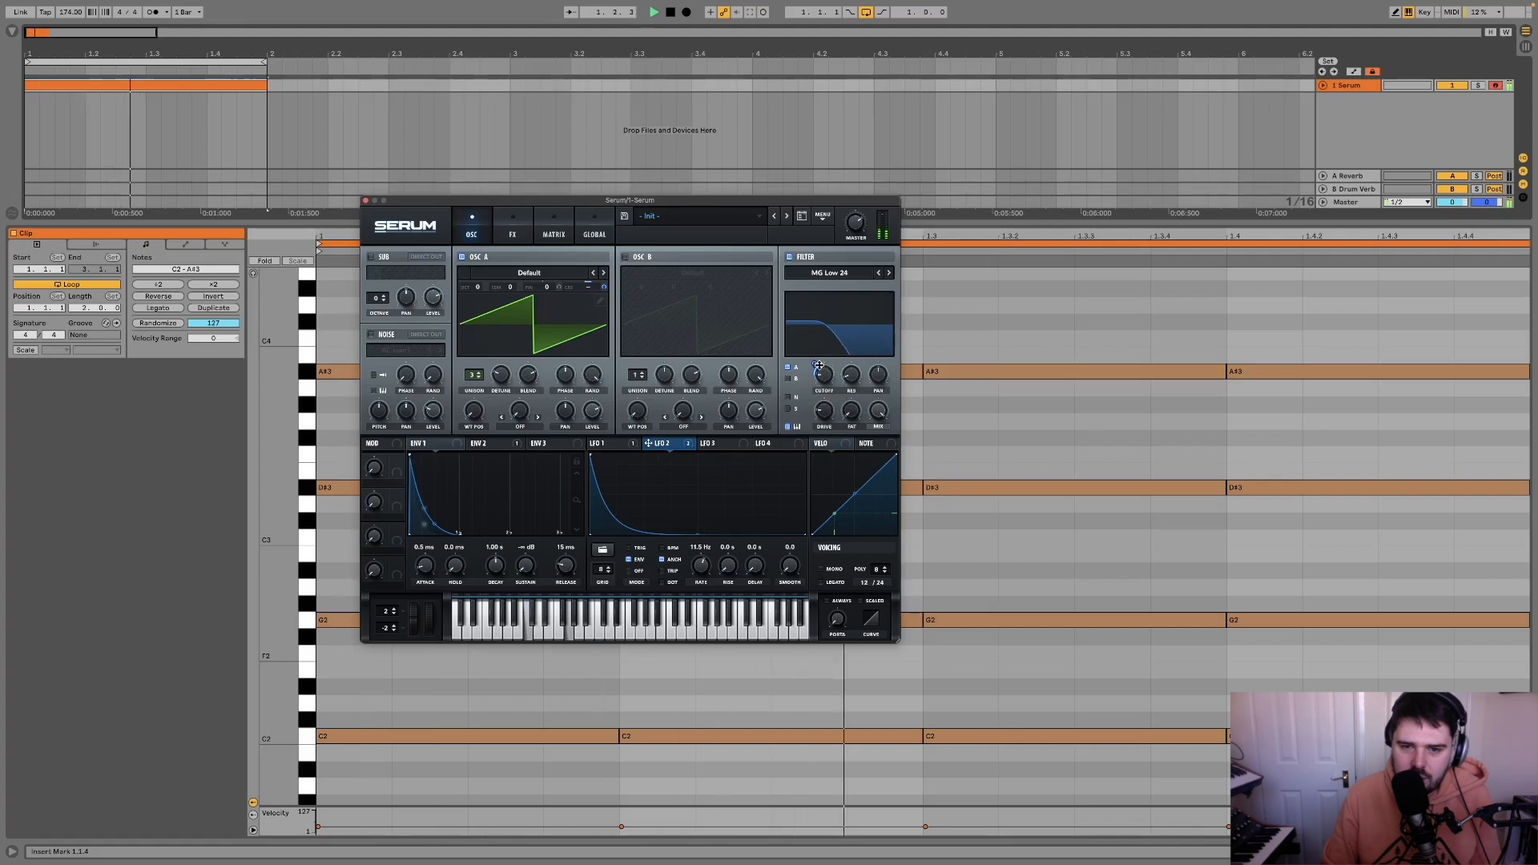
pyautogui.moveTo(816, 368)
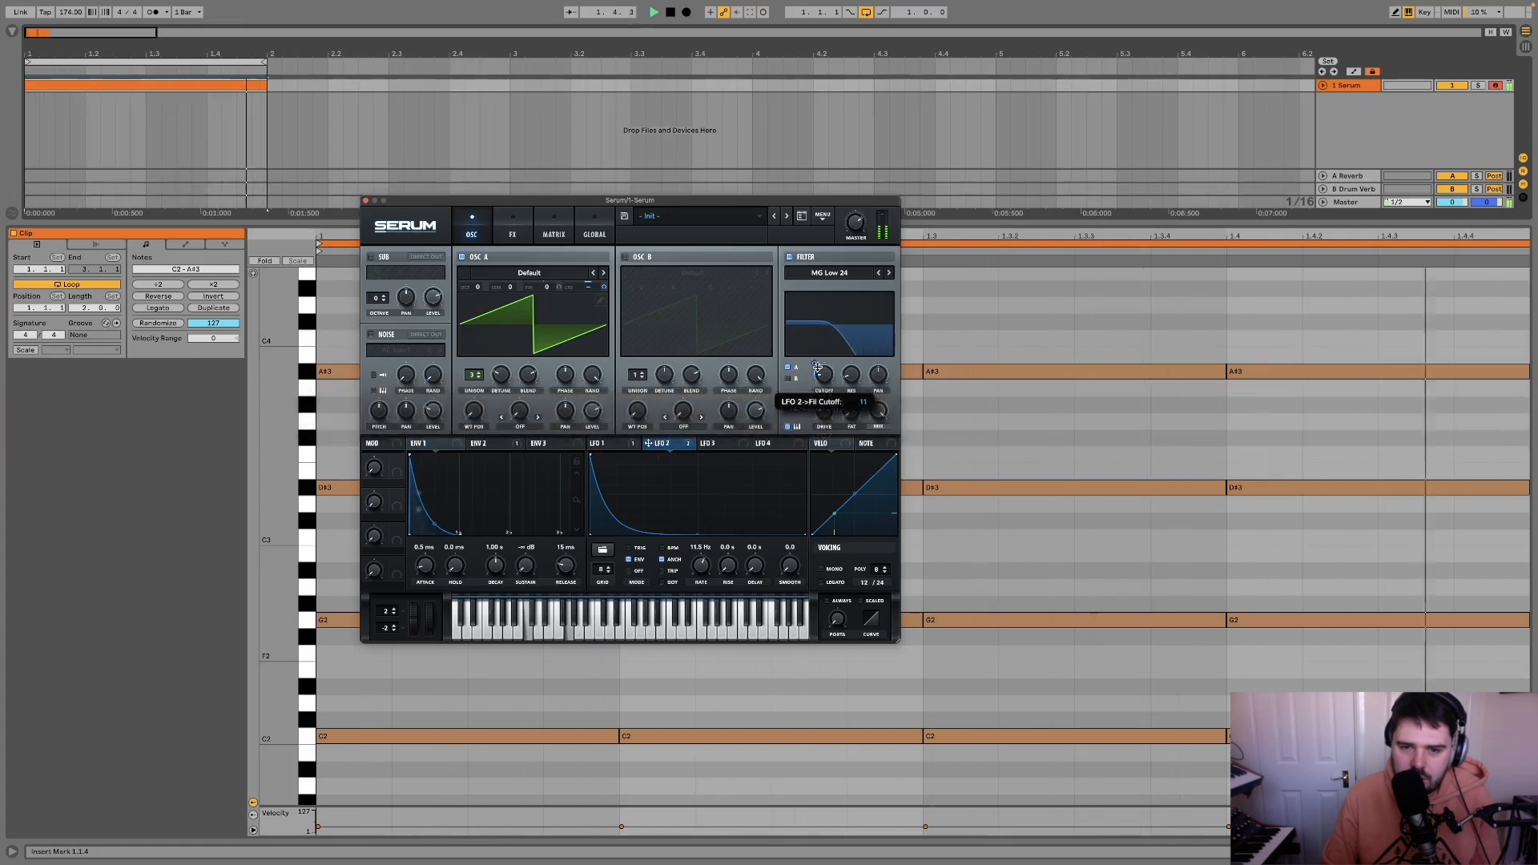
pyautogui.press('space')
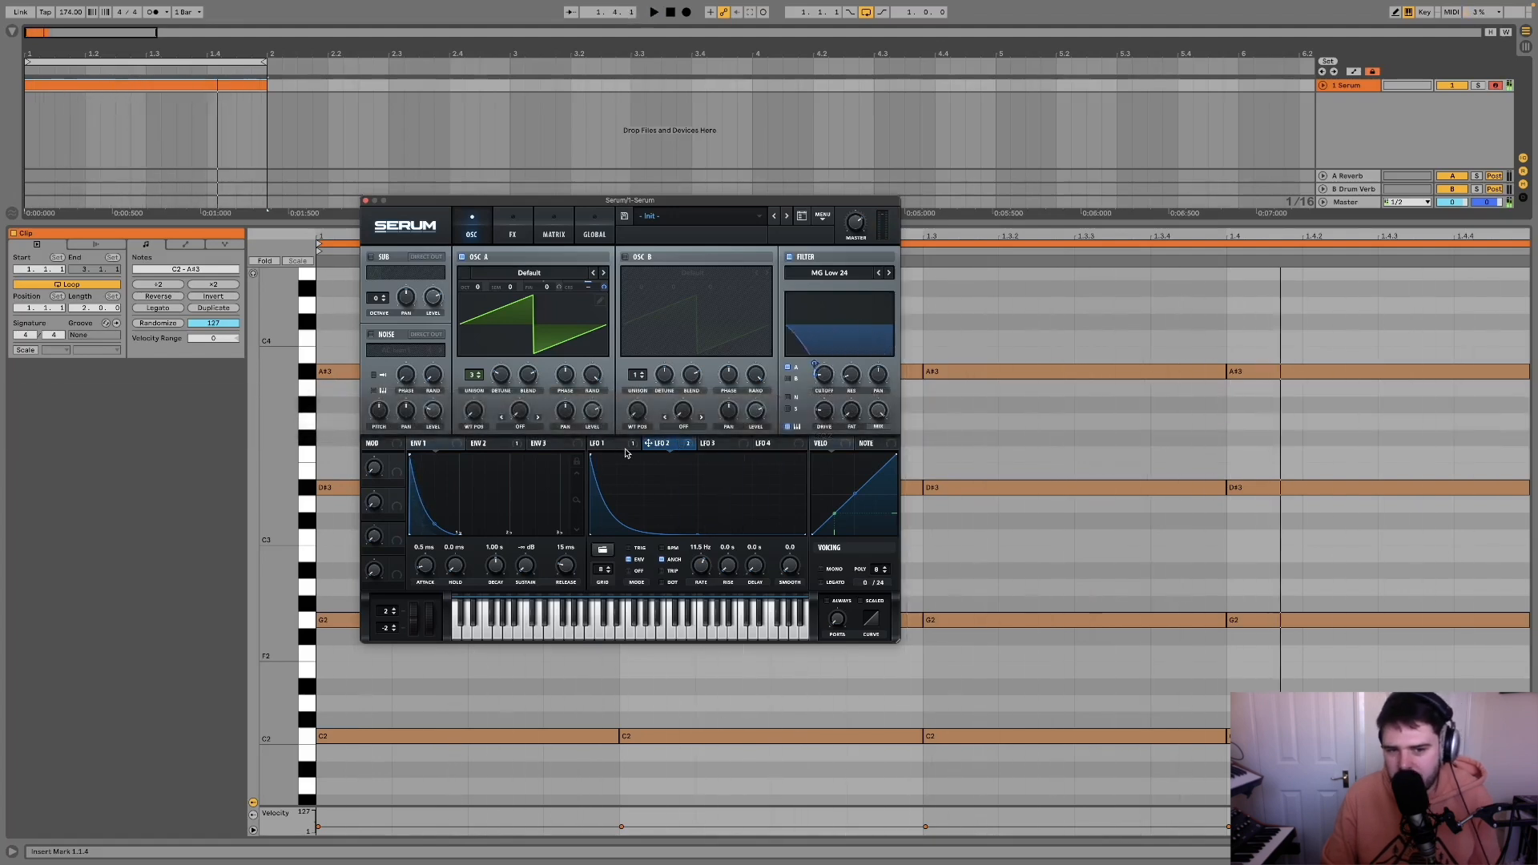
pyautogui.moveTo(626, 453)
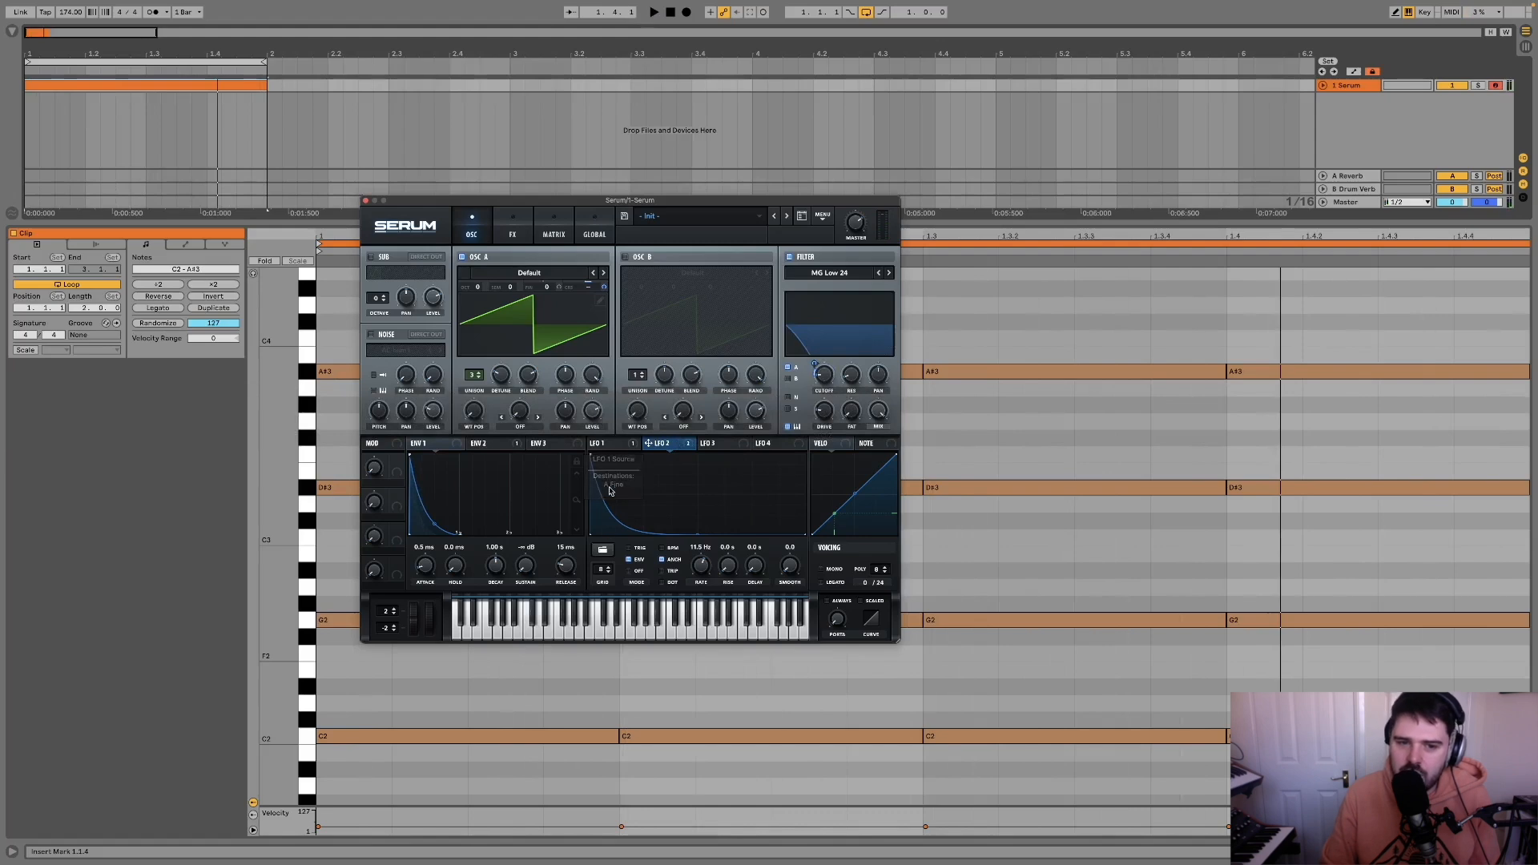
pyautogui.press('space')
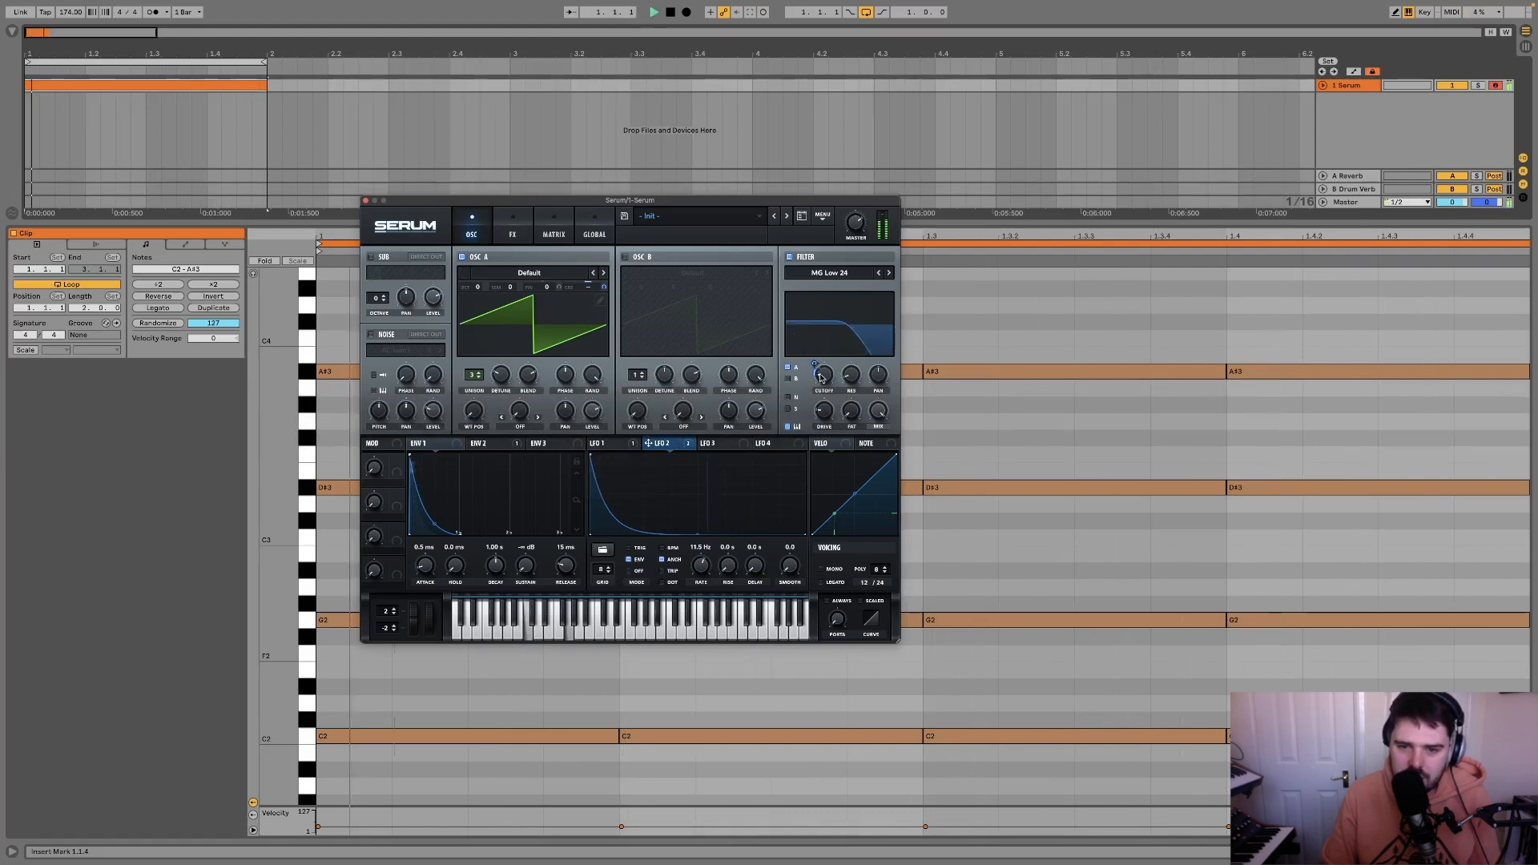
pyautogui.moveTo(815, 363)
pyautogui.mouseDown()
pyautogui.moveTo(838, 289)
pyautogui.moveTo(827, 371)
pyautogui.mouseUp()
pyautogui.press('space')
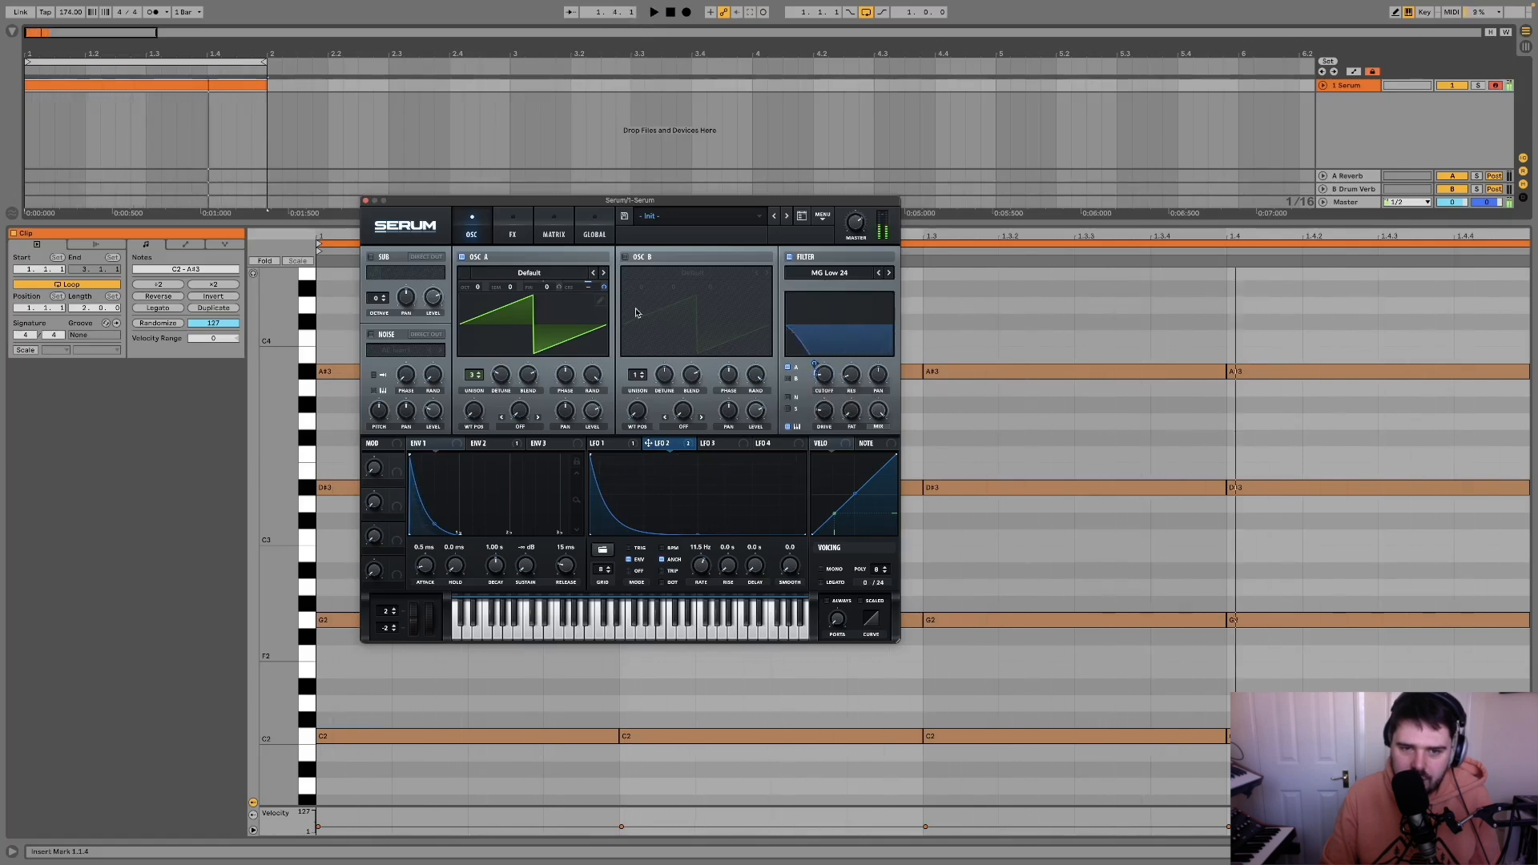
# Step: With the filter switched off, raise LFO 2's rate to about 15 Hz and readjust its coarse pitch modulation amount by ear
pyautogui.press('space')
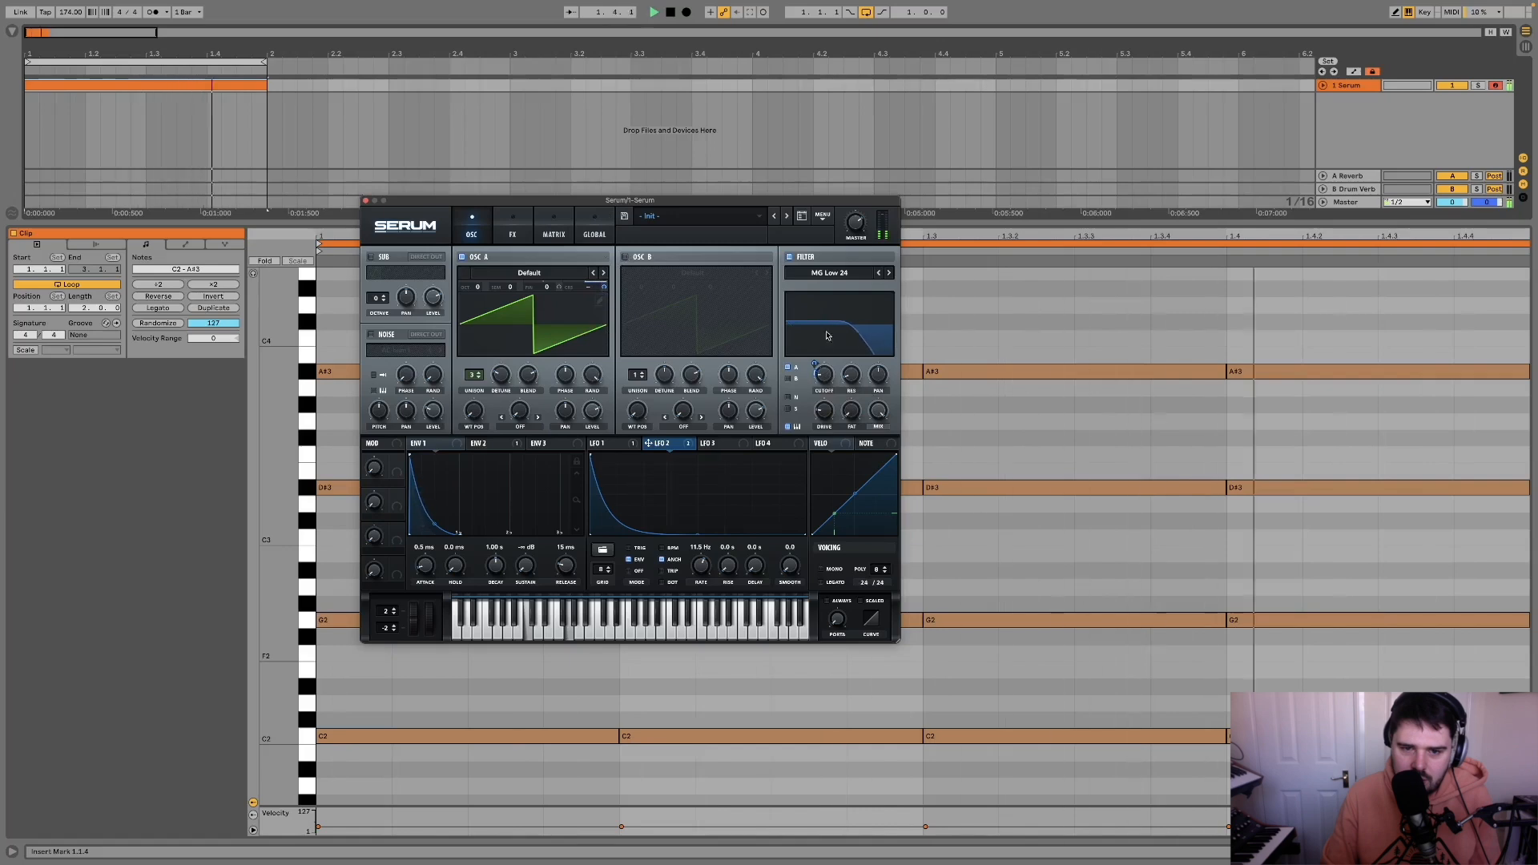
pyautogui.click(788, 258)
pyautogui.press('space')
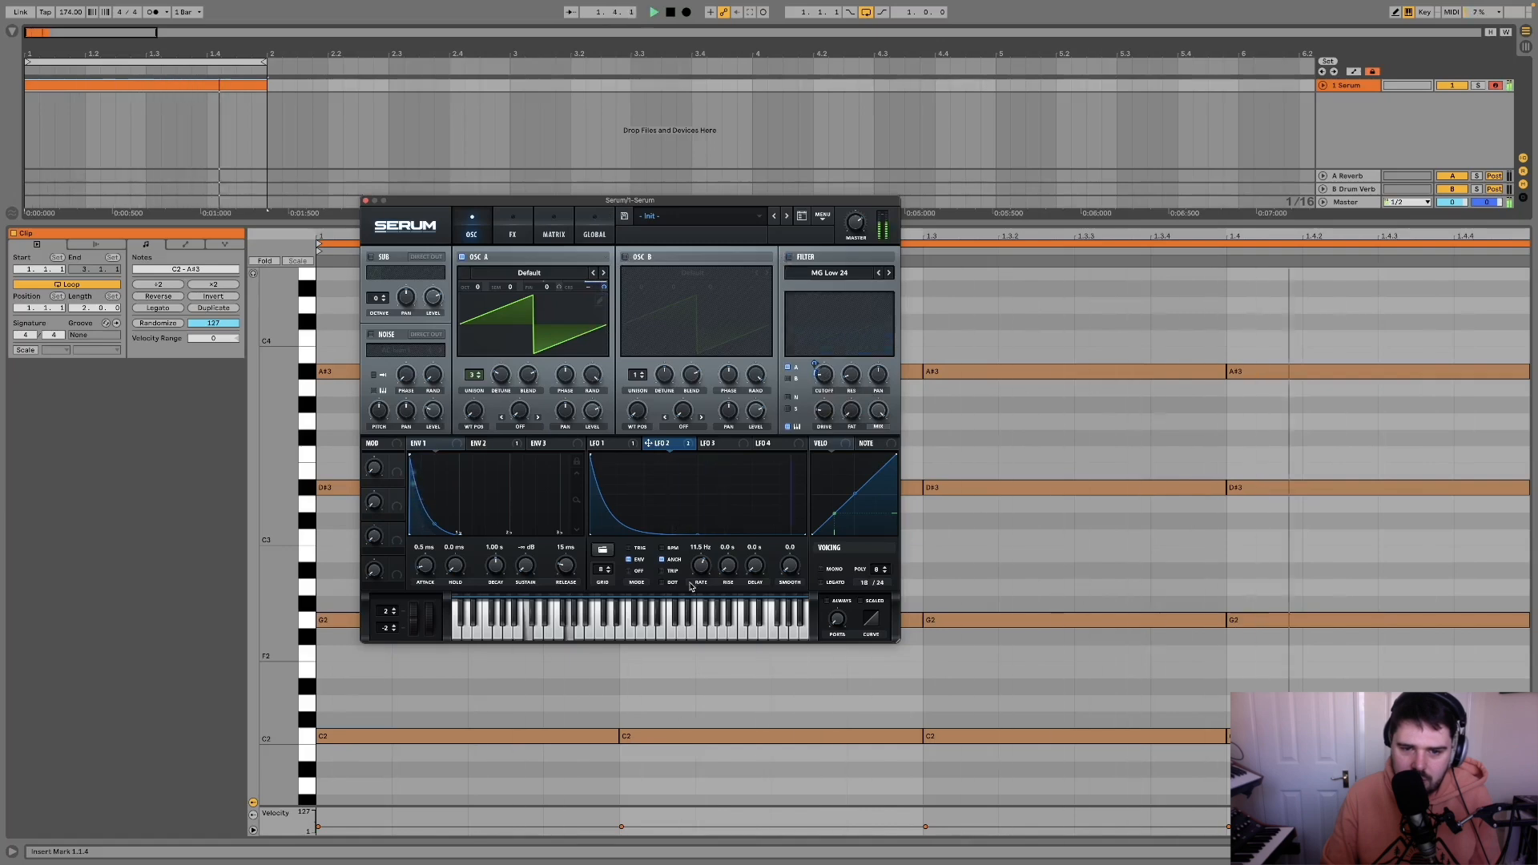
pyautogui.moveTo(701, 565)
pyautogui.mouseDown()
pyautogui.moveTo(690, 597)
pyautogui.moveTo(700, 567)
pyautogui.mouseUp()
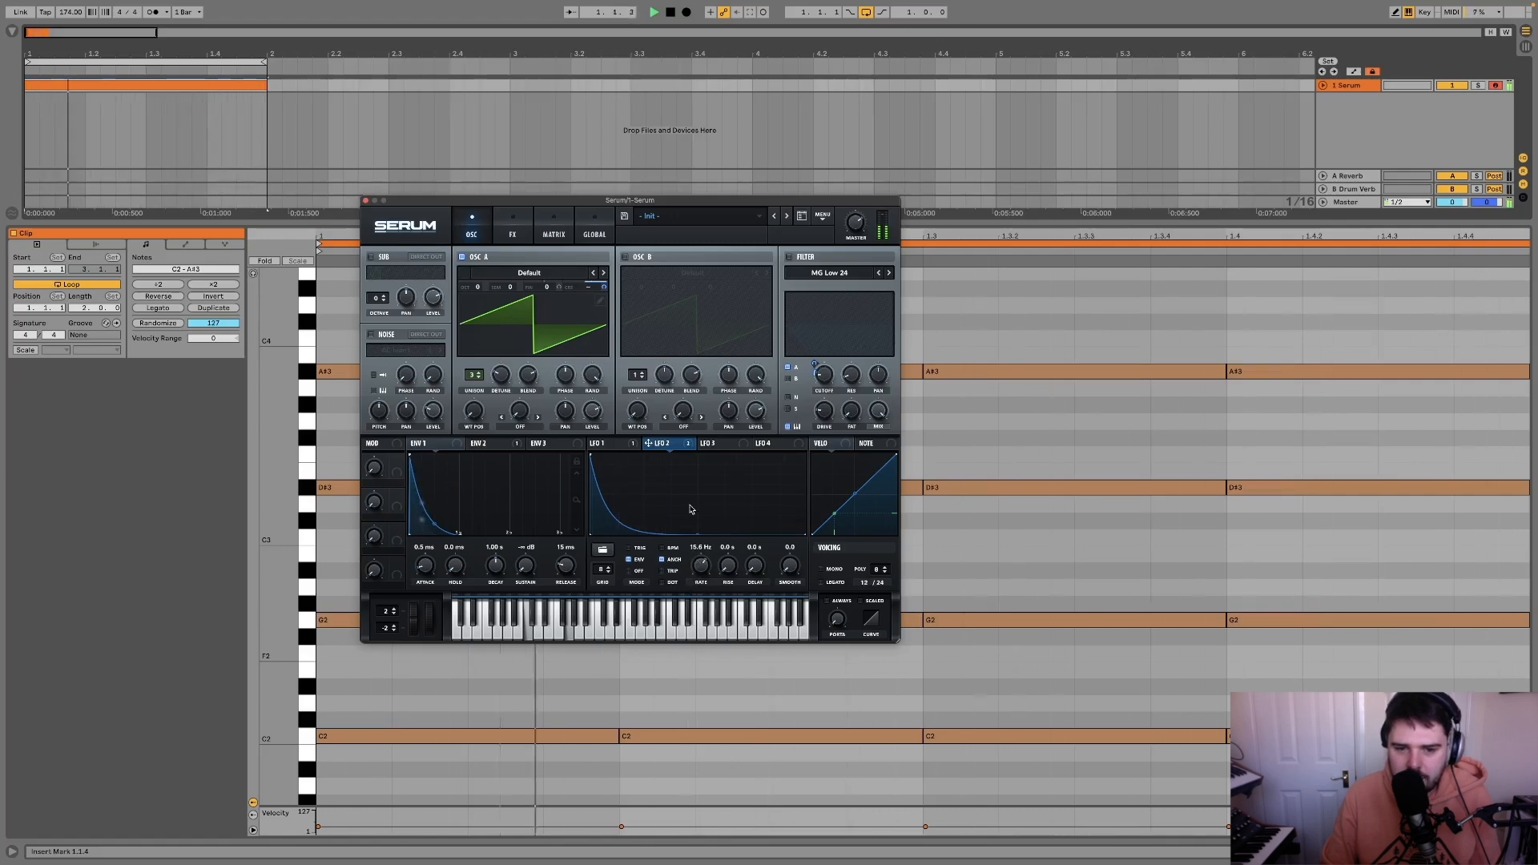
pyautogui.moveTo(604, 285); pyautogui.dragTo(600, 353)
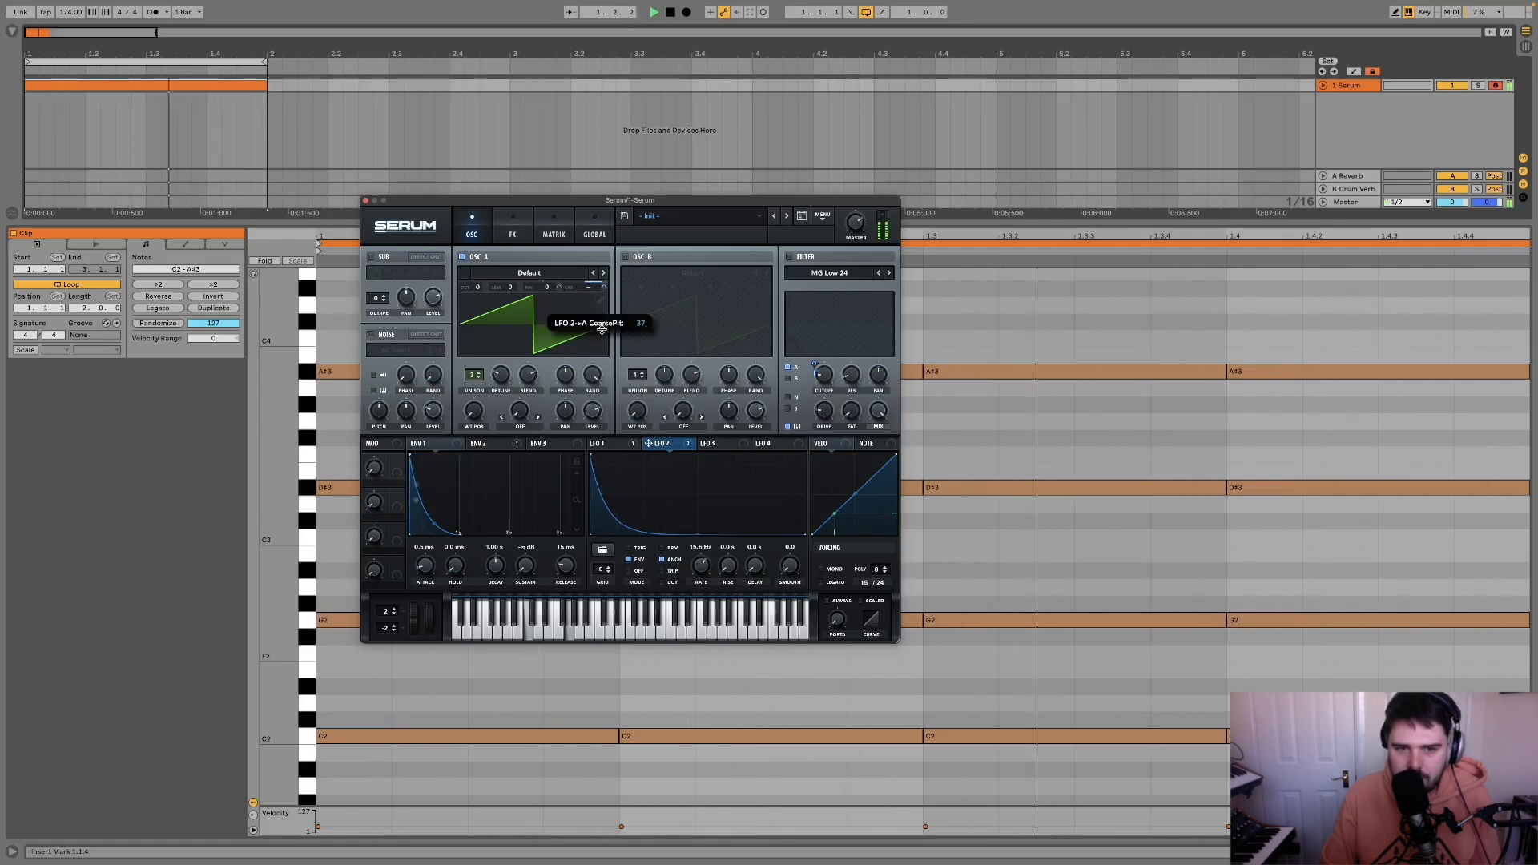
pyautogui.press('space')
# Step: Switch the filter back on, audition the loop and move the synth window aside
pyautogui.moveTo(649, 443); pyautogui.dragTo(776, 374)
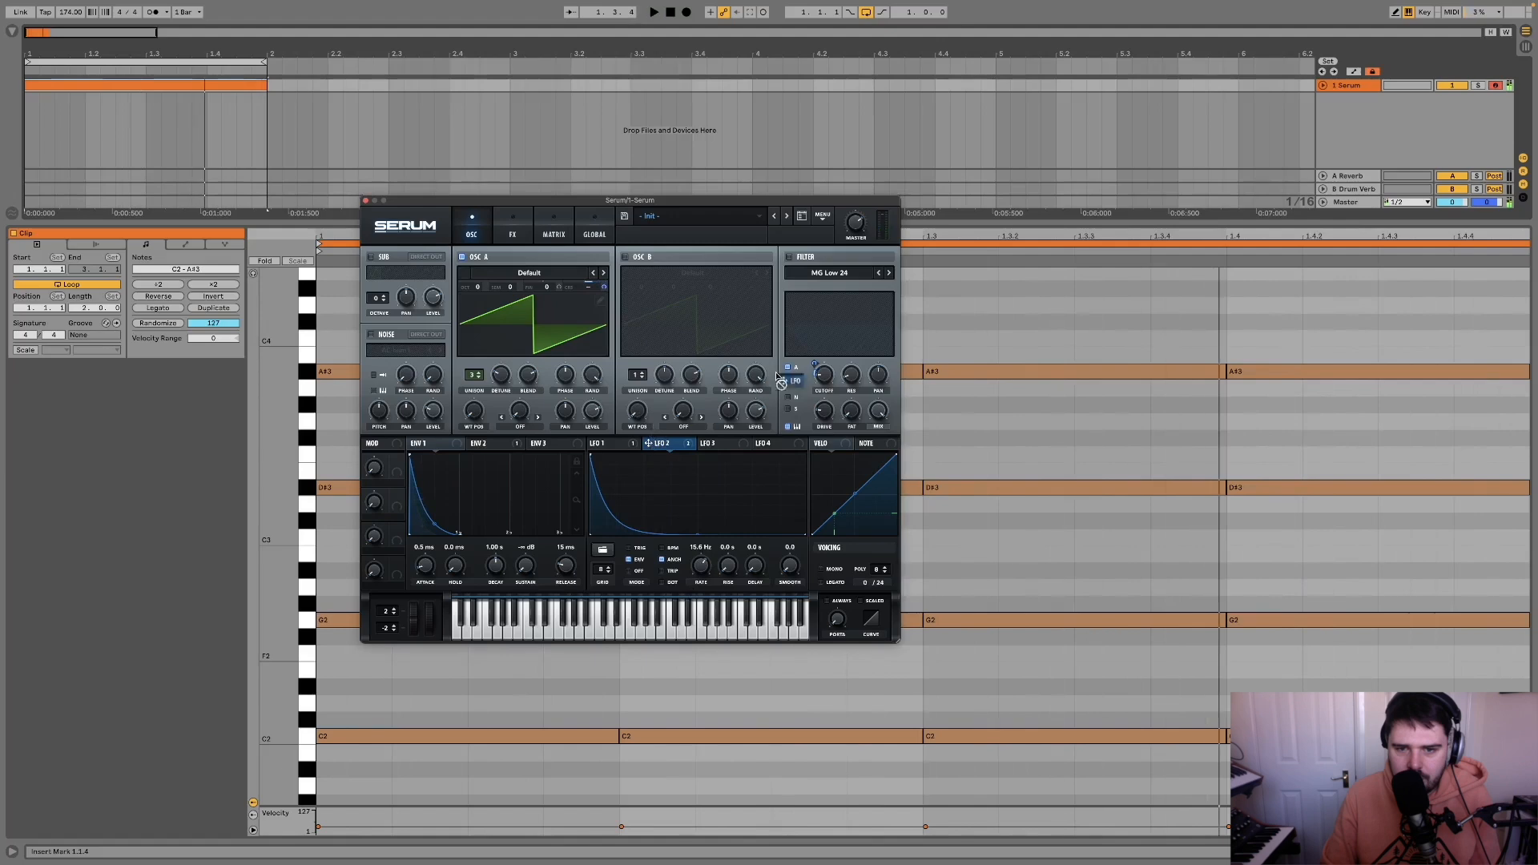
pyautogui.moveTo(695, 449); pyautogui.dragTo(656, 443)
pyautogui.click(790, 257)
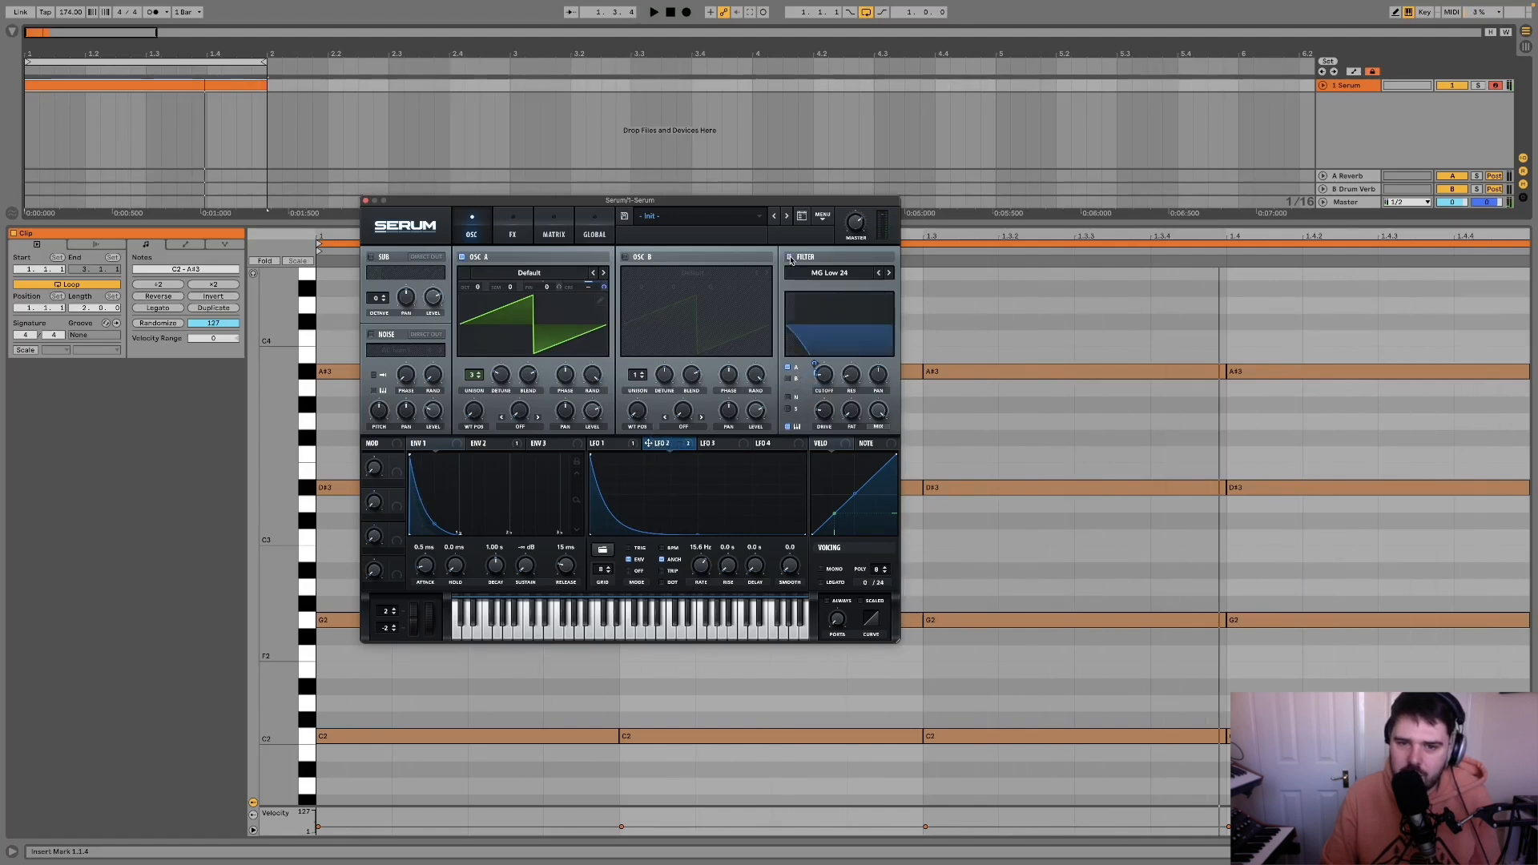
pyautogui.press('space')
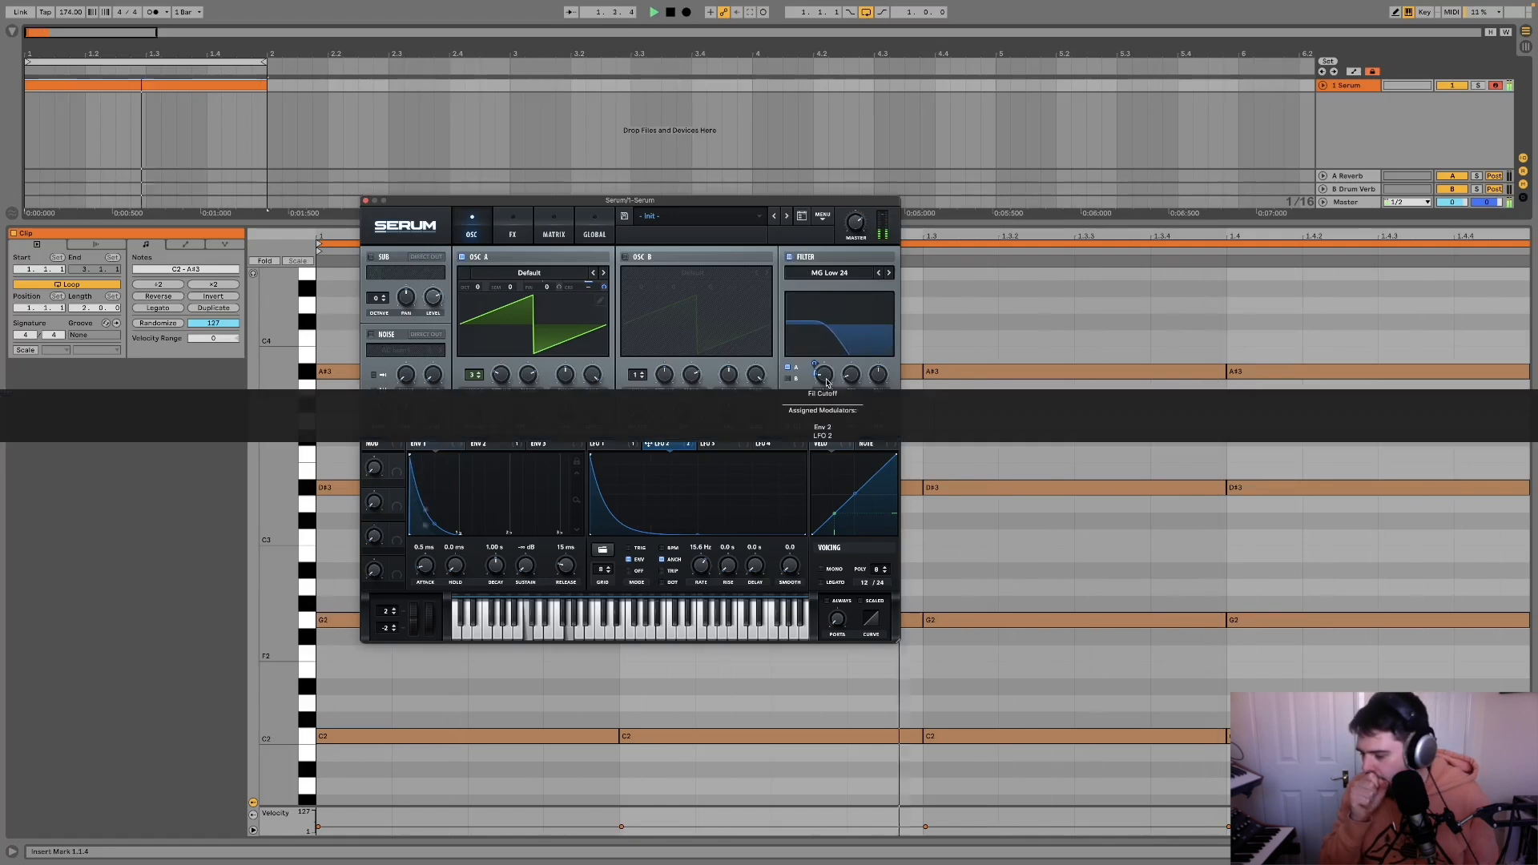
pyautogui.moveTo(730, 200); pyautogui.dragTo(876, 207)
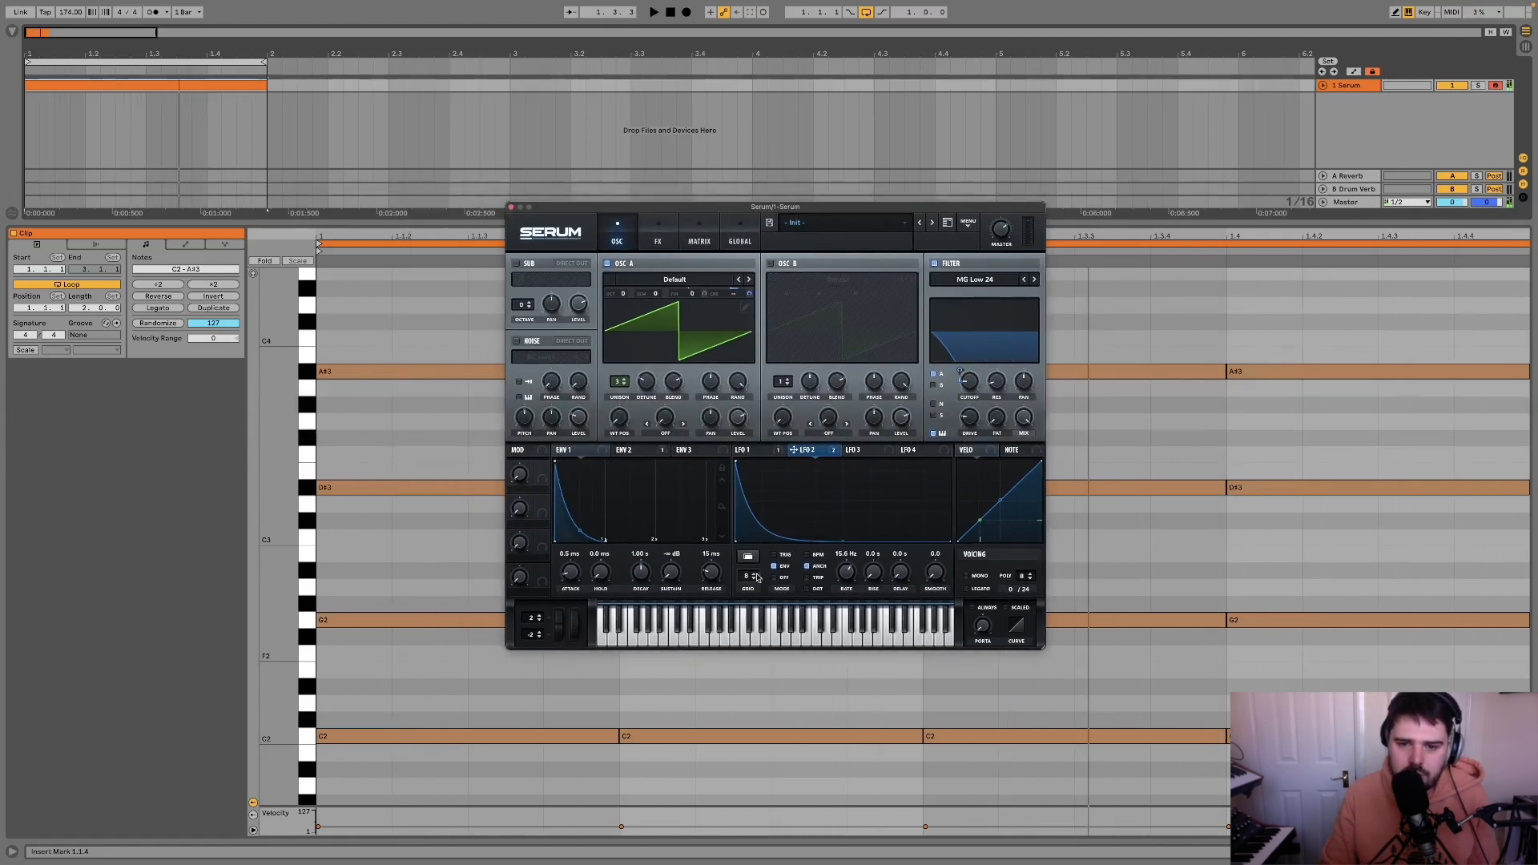
# Step: Reshape LFO 3 into a falling ramp with a 2 bar rate and remove all destinations from Env 2
pyautogui.click(863, 450)
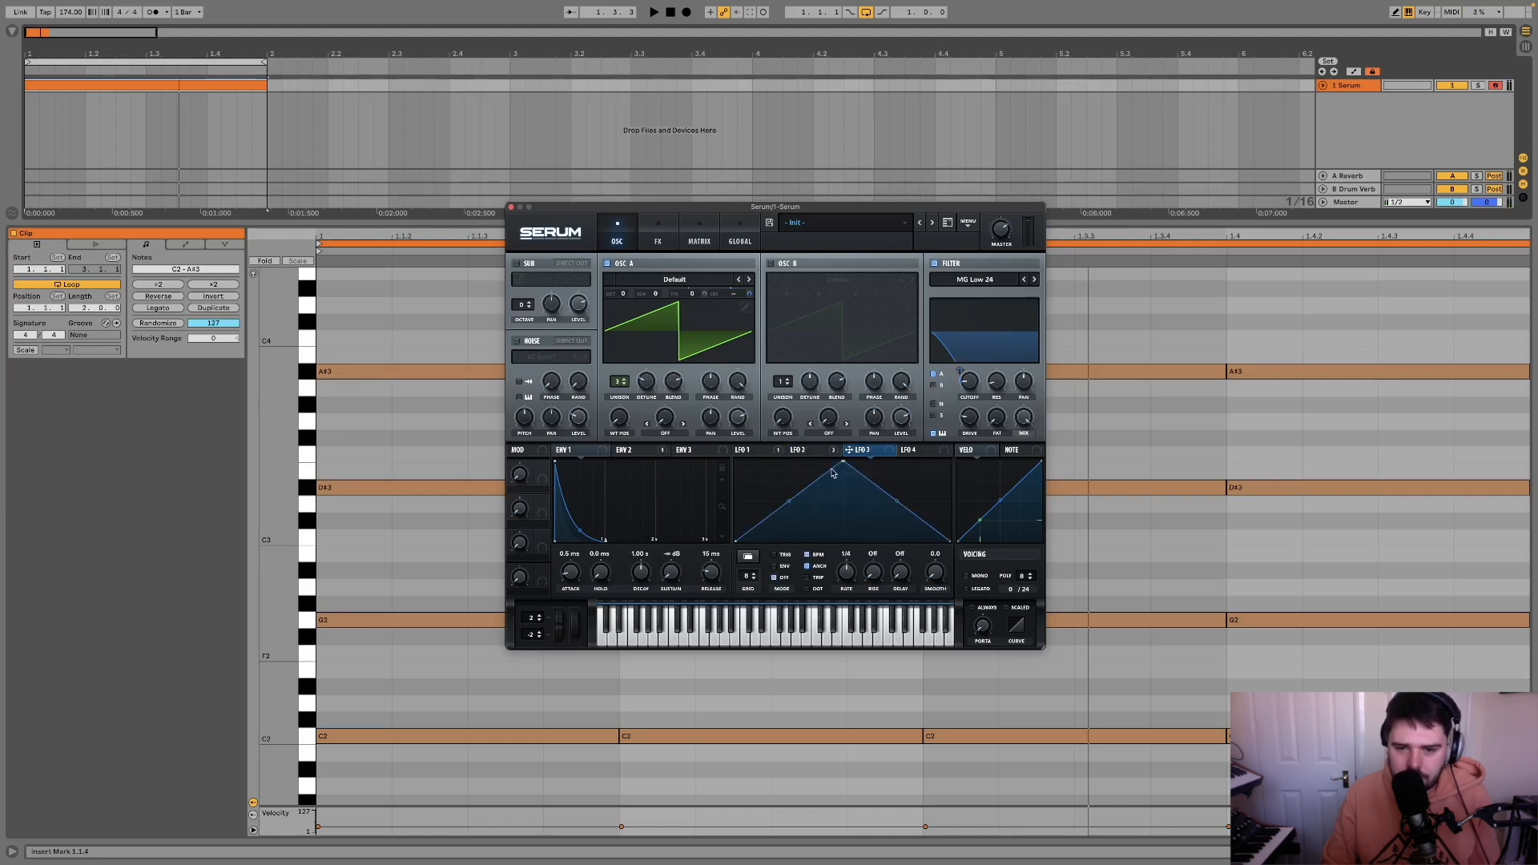
pyautogui.moveTo(844, 463); pyautogui.dragTo(967, 450)
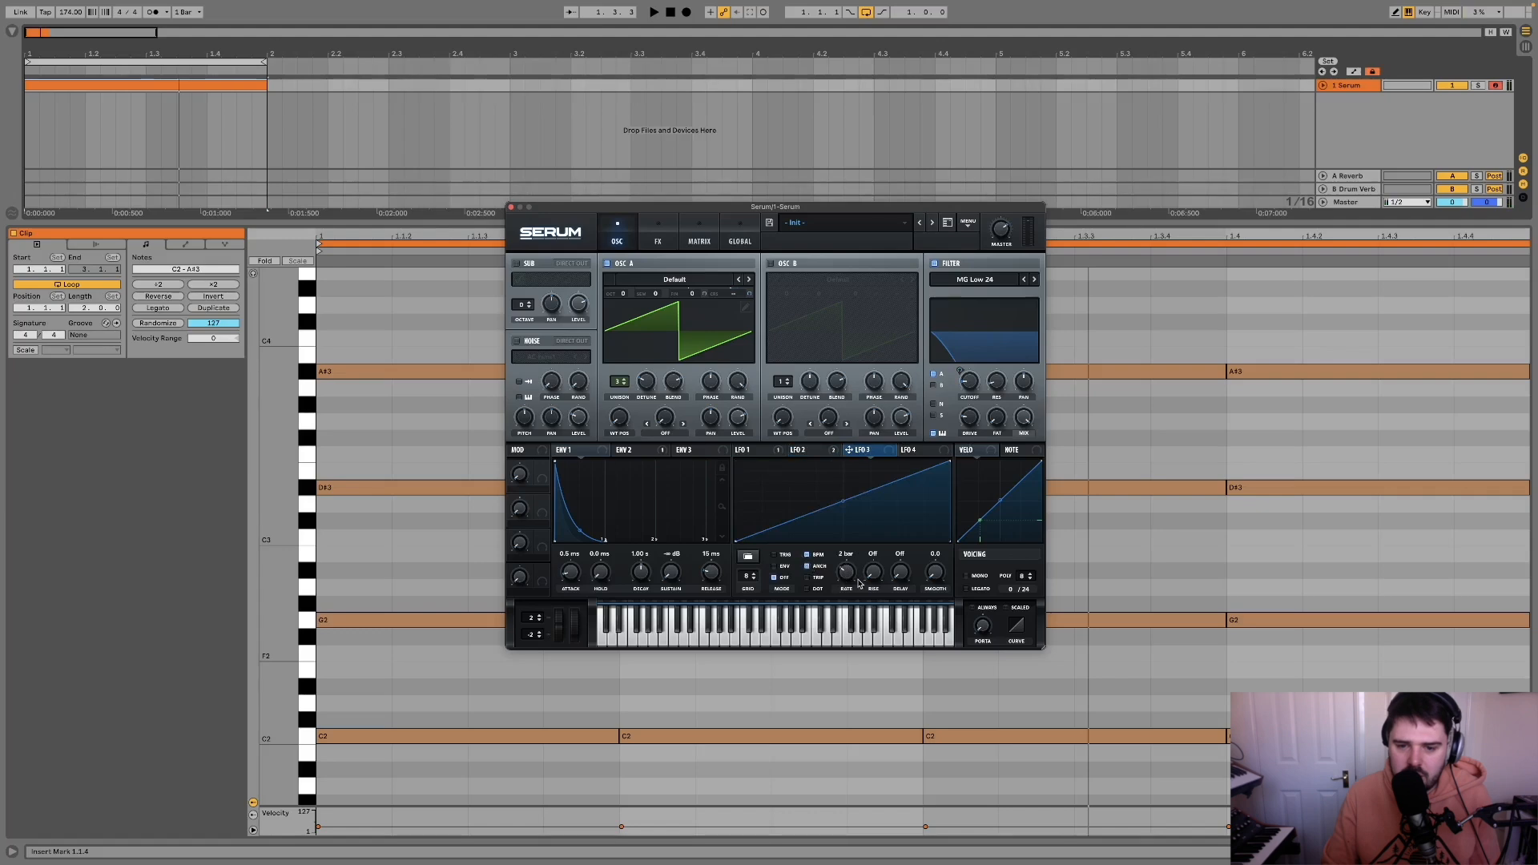
pyautogui.click(752, 450)
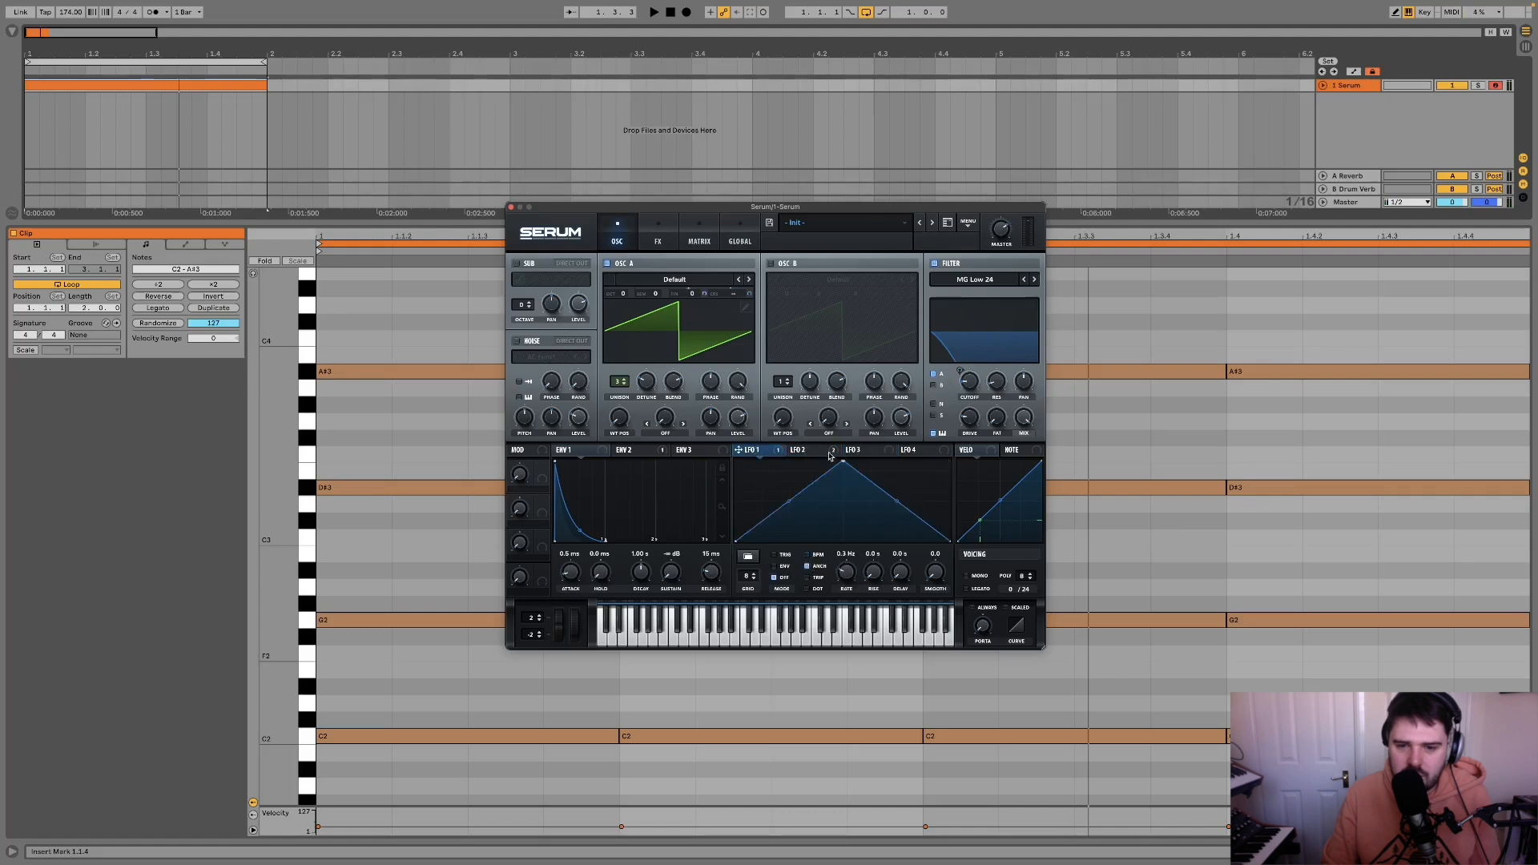
pyautogui.click(631, 449)
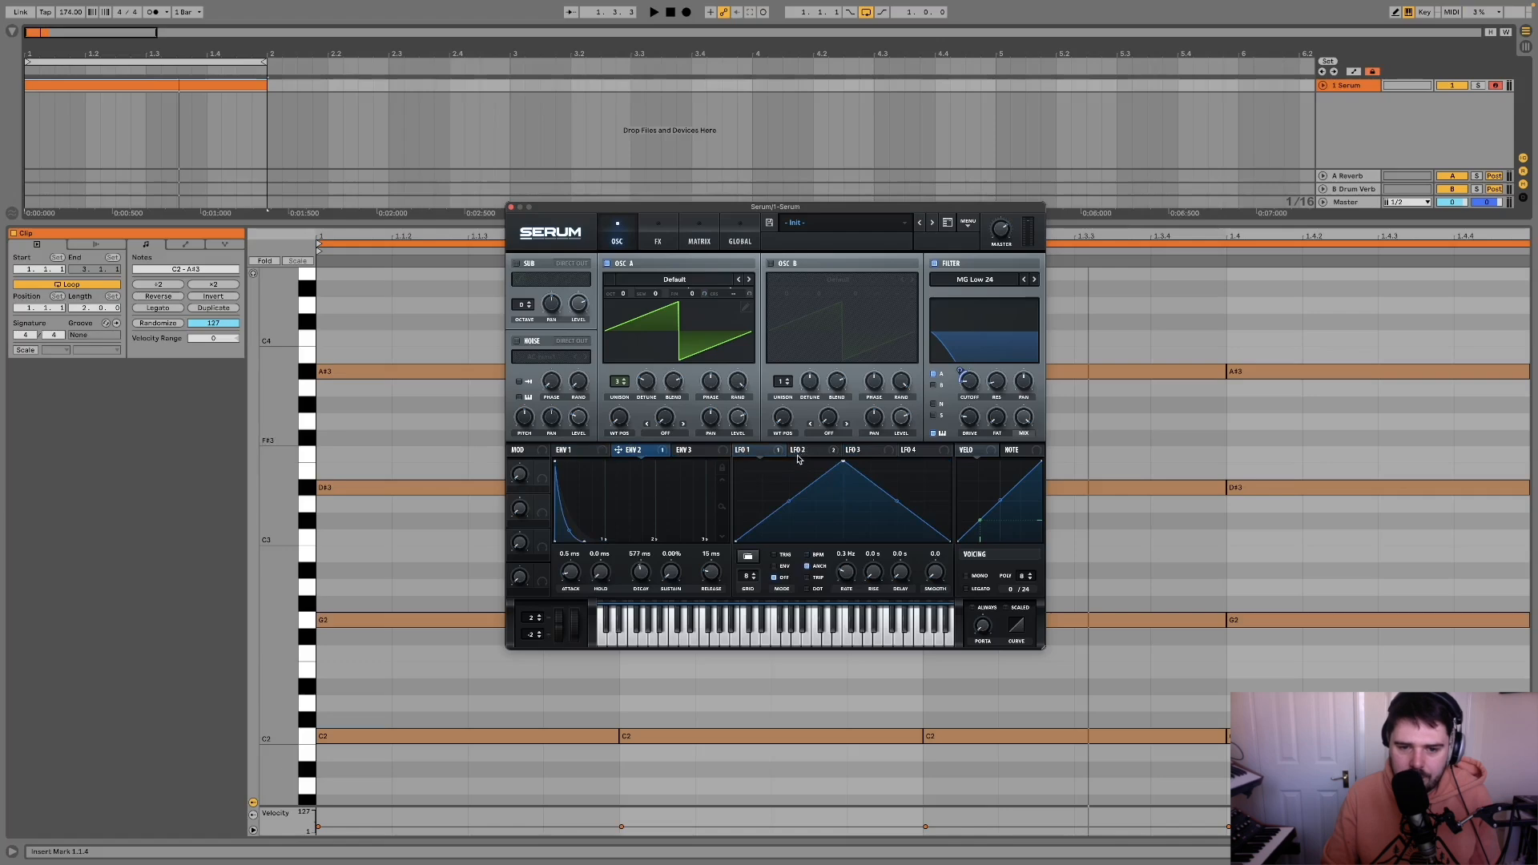
pyautogui.click(879, 450)
pyautogui.moveTo(948, 463); pyautogui.dragTo(648, 471)
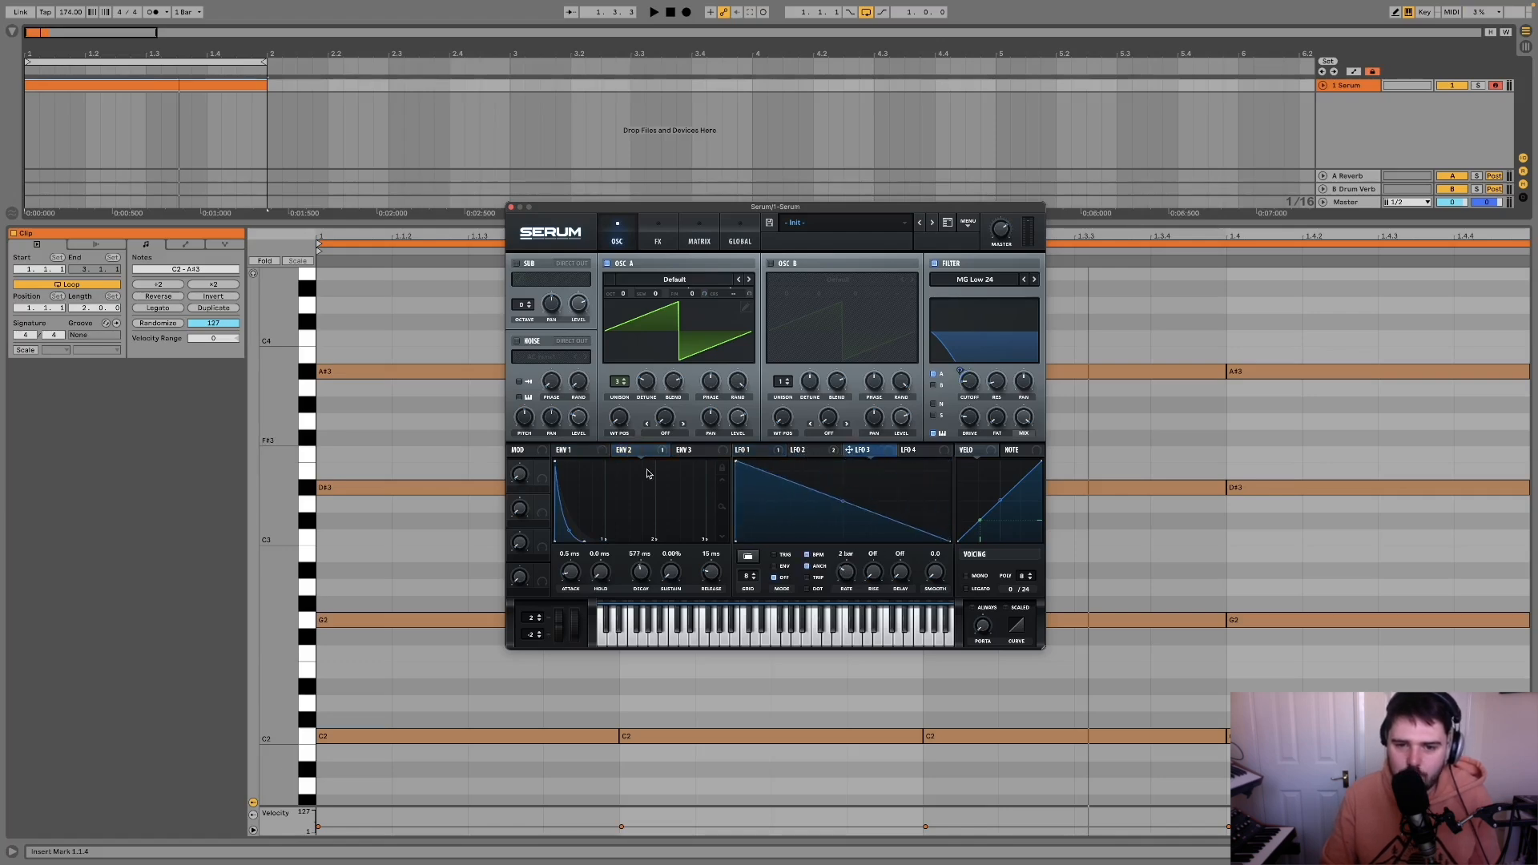
pyautogui.rightClick(631, 453)
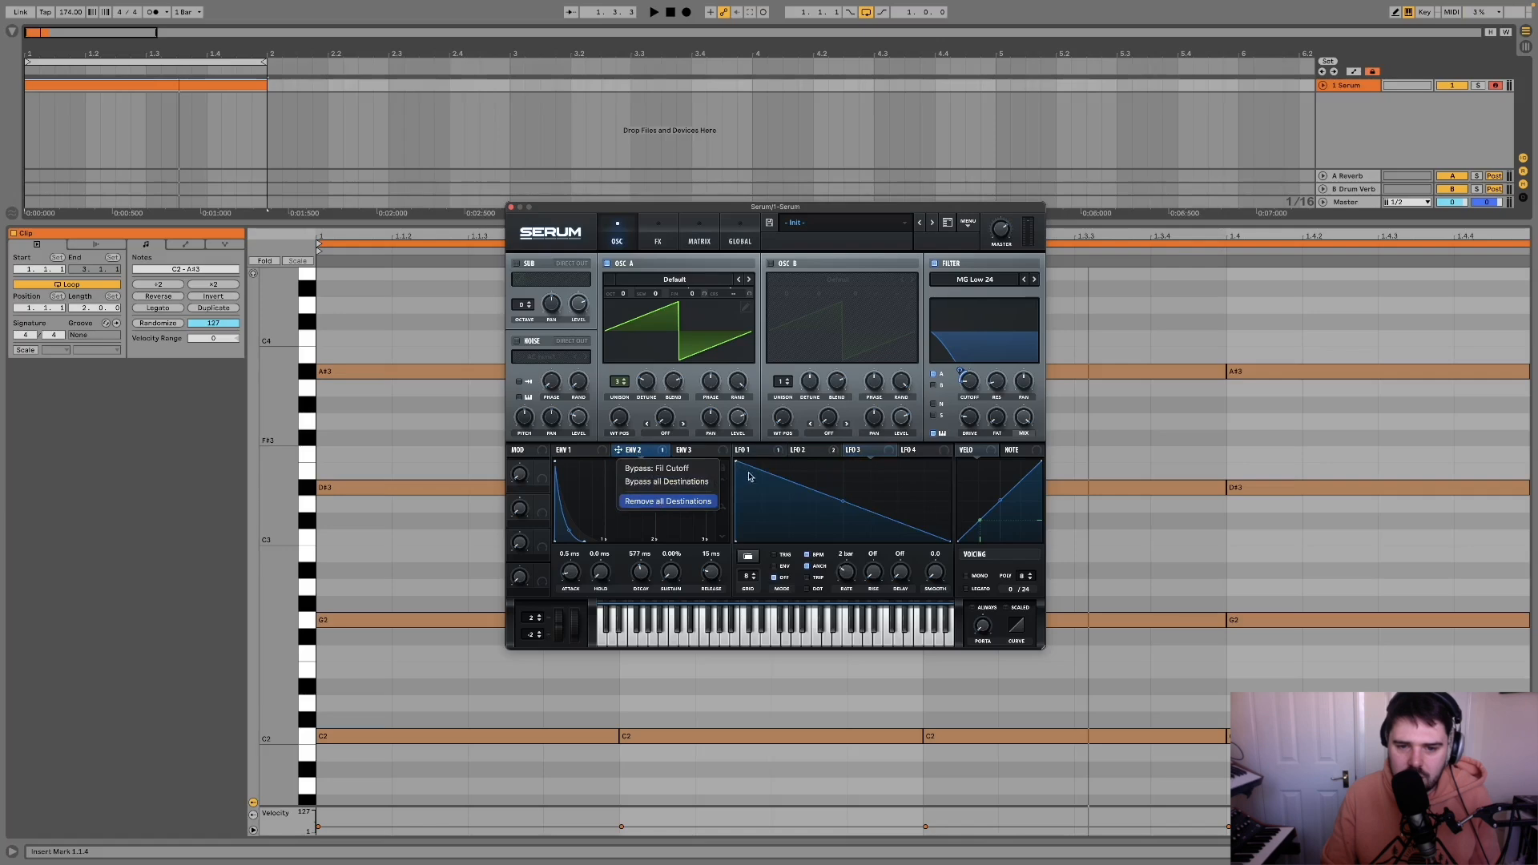
# Step: Bend LFO 3 into a decay curve in ENV mode and modulate the filter cutoff with it by about 20 while auditioning
pyautogui.moveTo(843, 501); pyautogui.dragTo(832, 515)
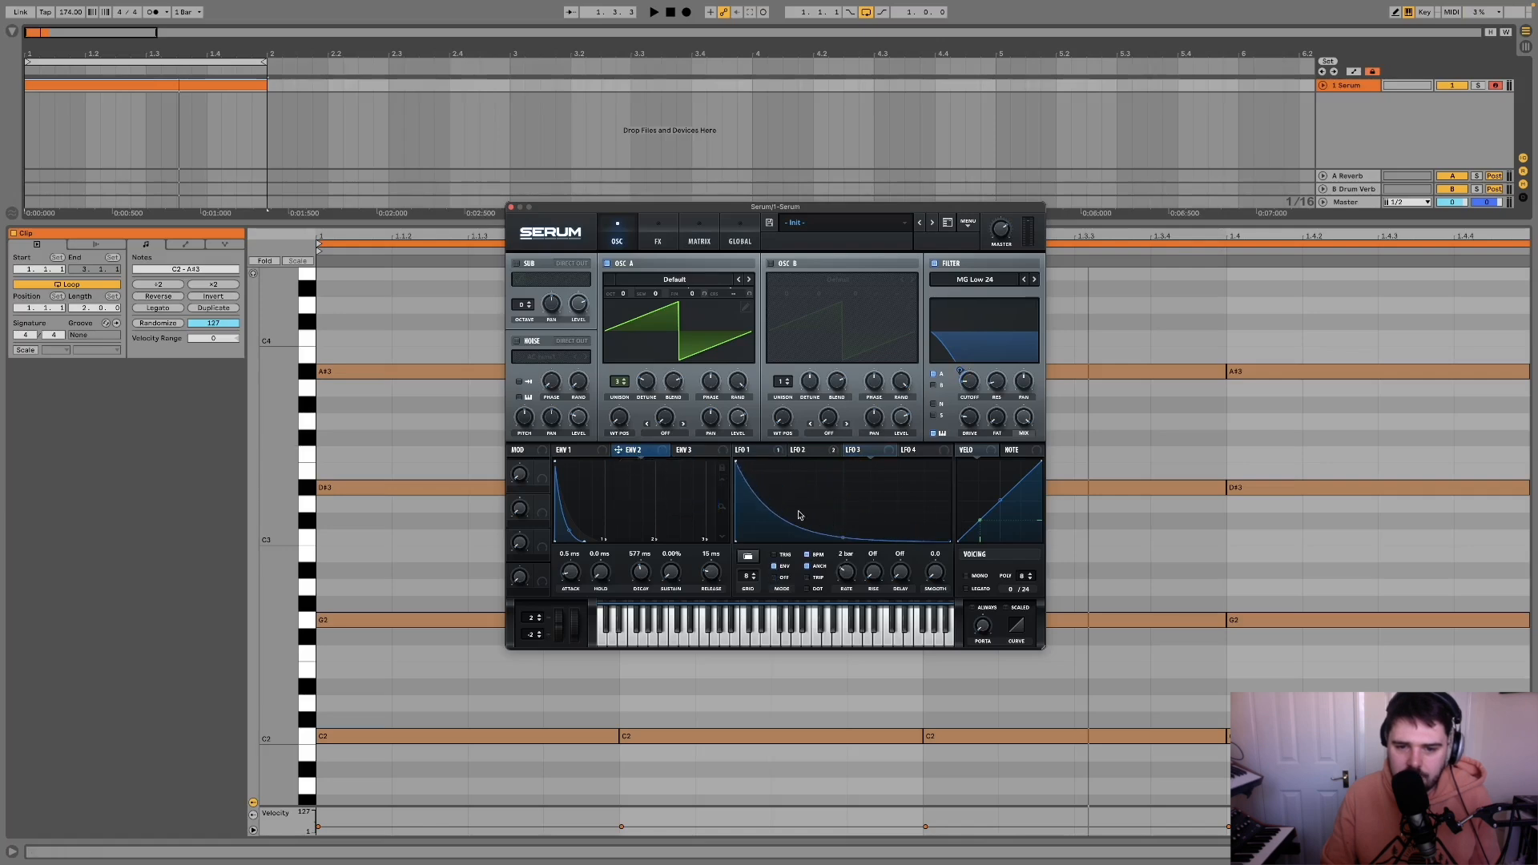
pyautogui.moveTo(981, 398); pyautogui.dragTo(969, 383)
pyautogui.press('space')
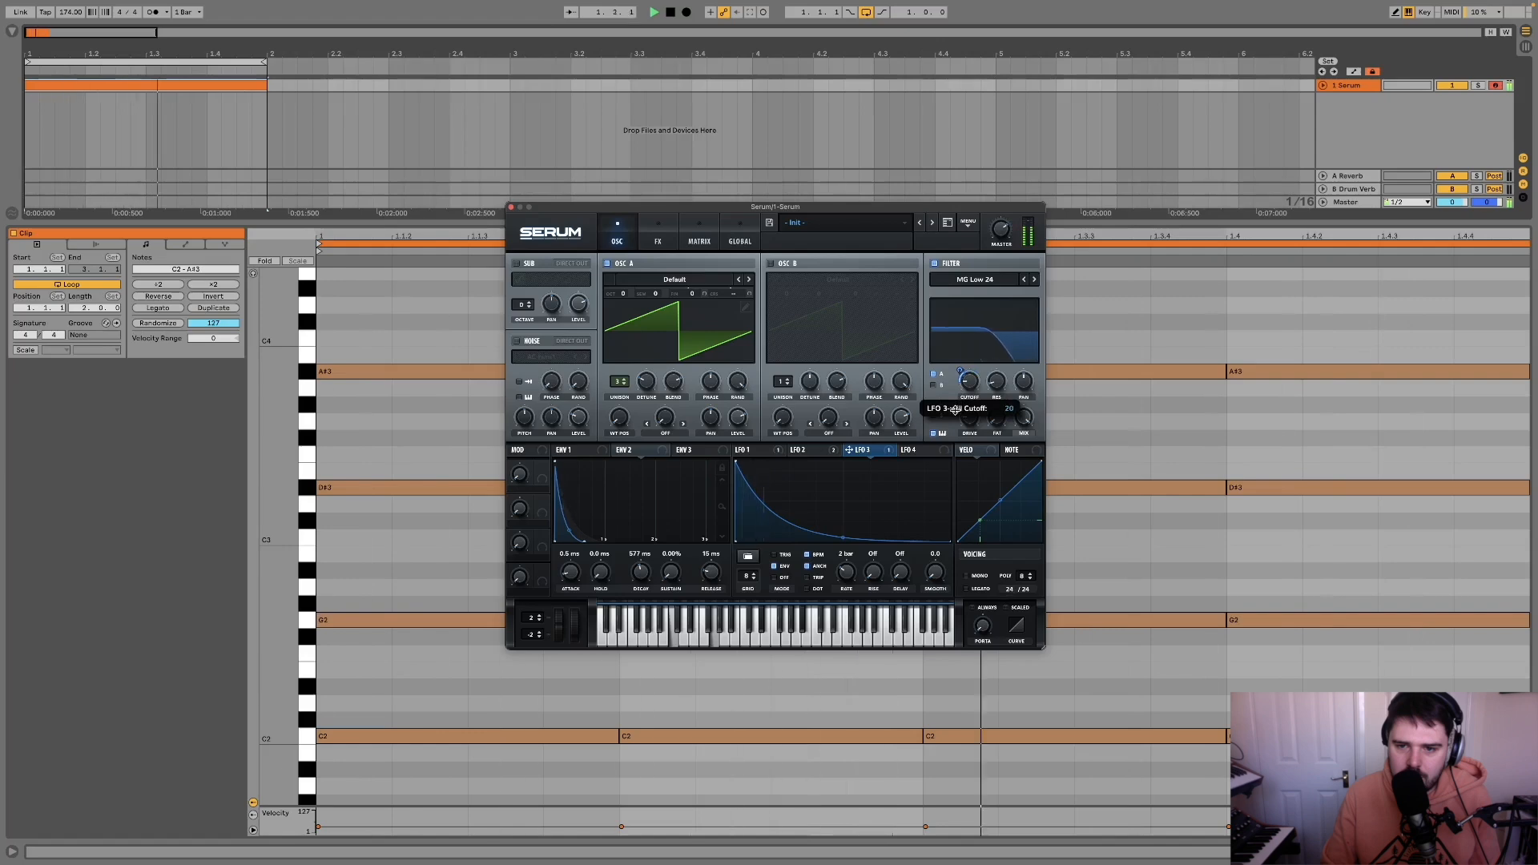
pyautogui.press('space')
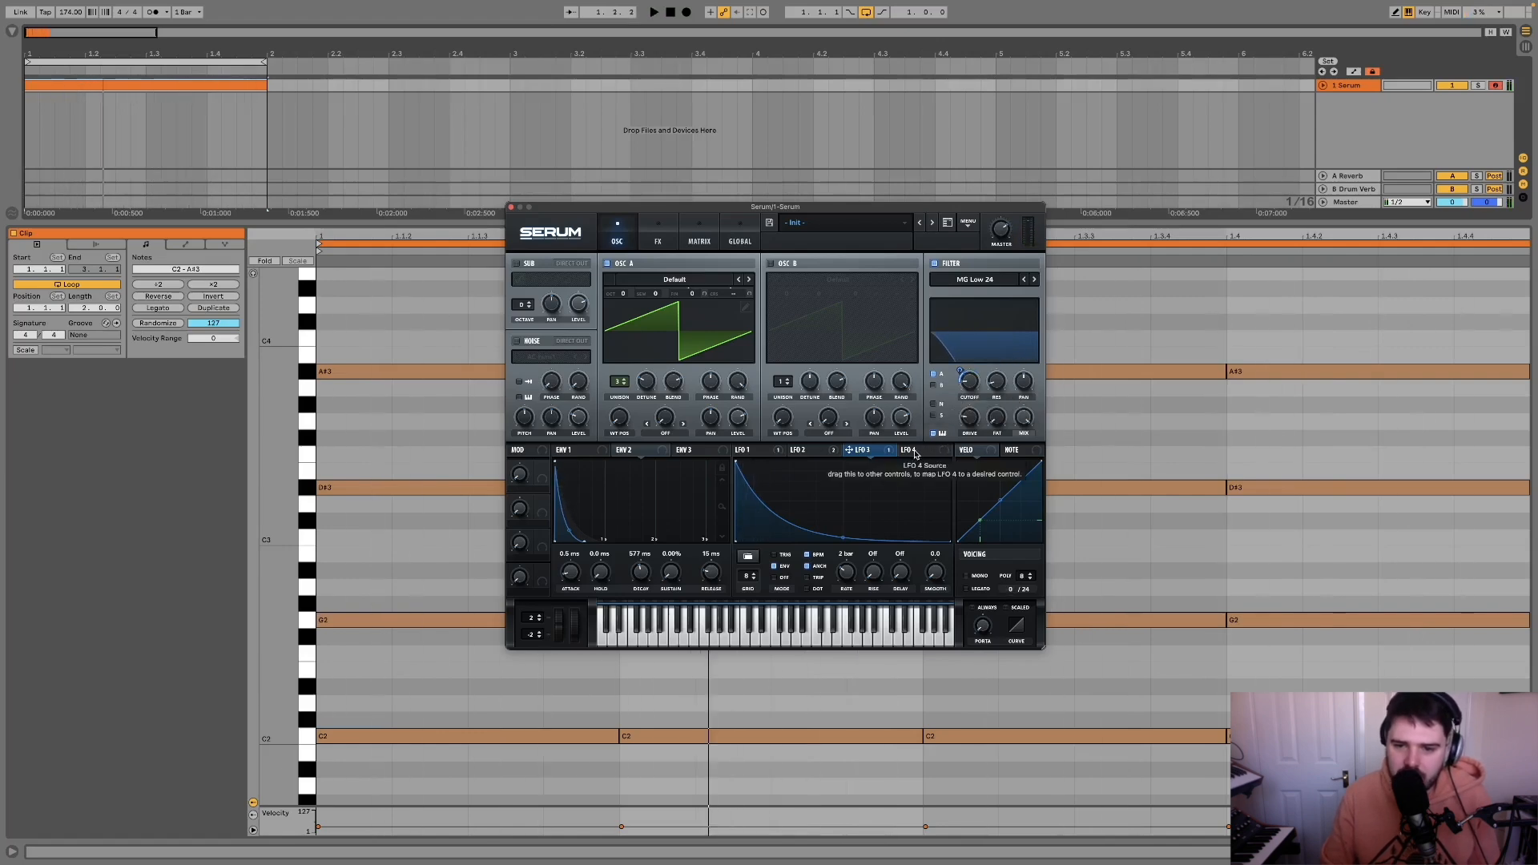
# Step: Assign LFO 4 to modulate the horizontal position of LFO 3's peak point and audition the loop
pyautogui.moveTo(906, 454); pyautogui.dragTo(739, 487)
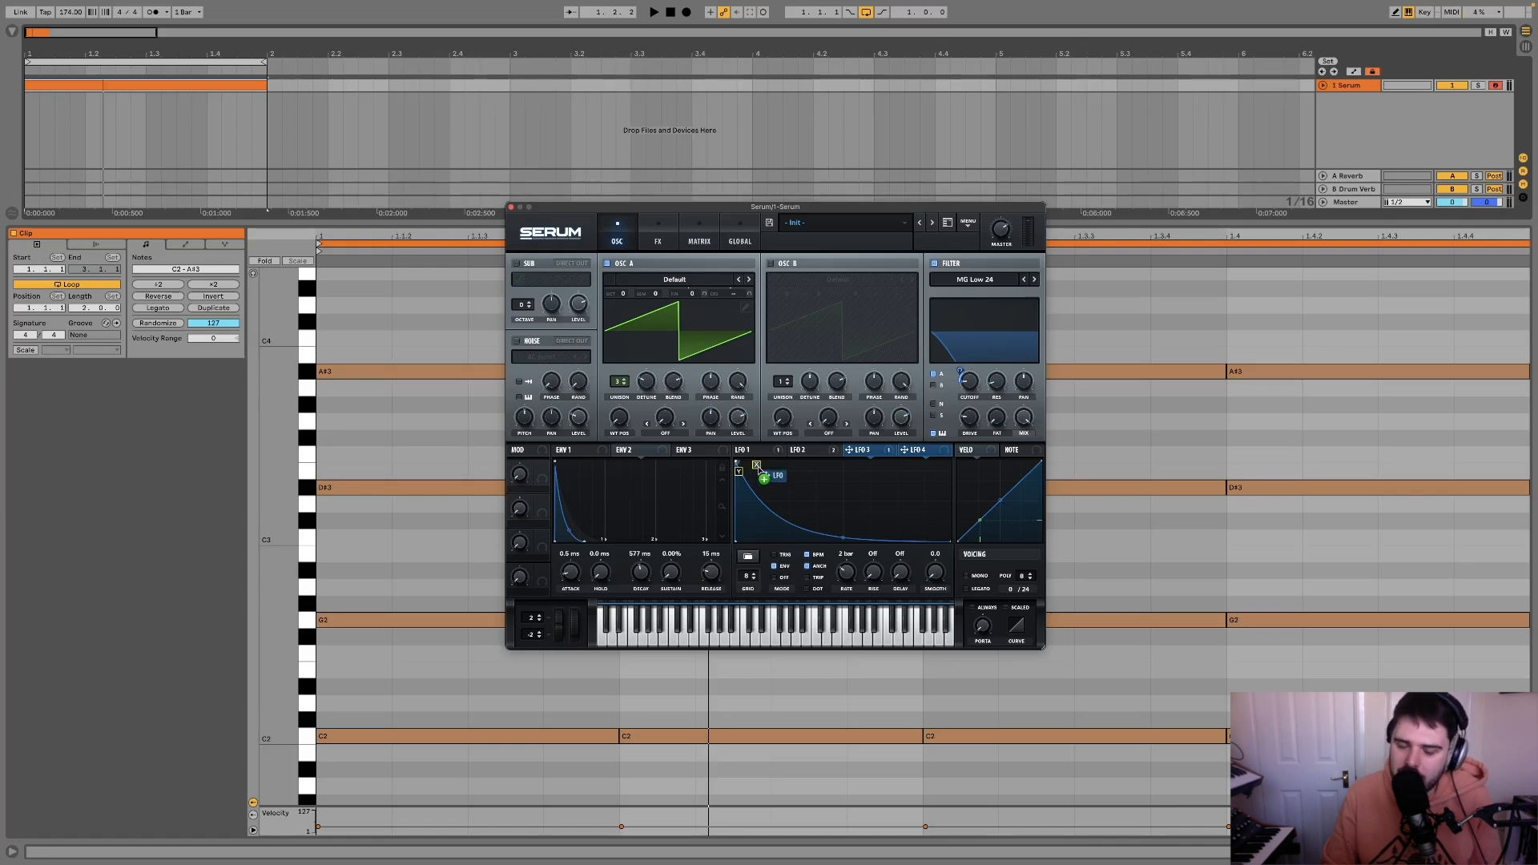
pyautogui.moveTo(758, 467); pyautogui.dragTo(758, 467)
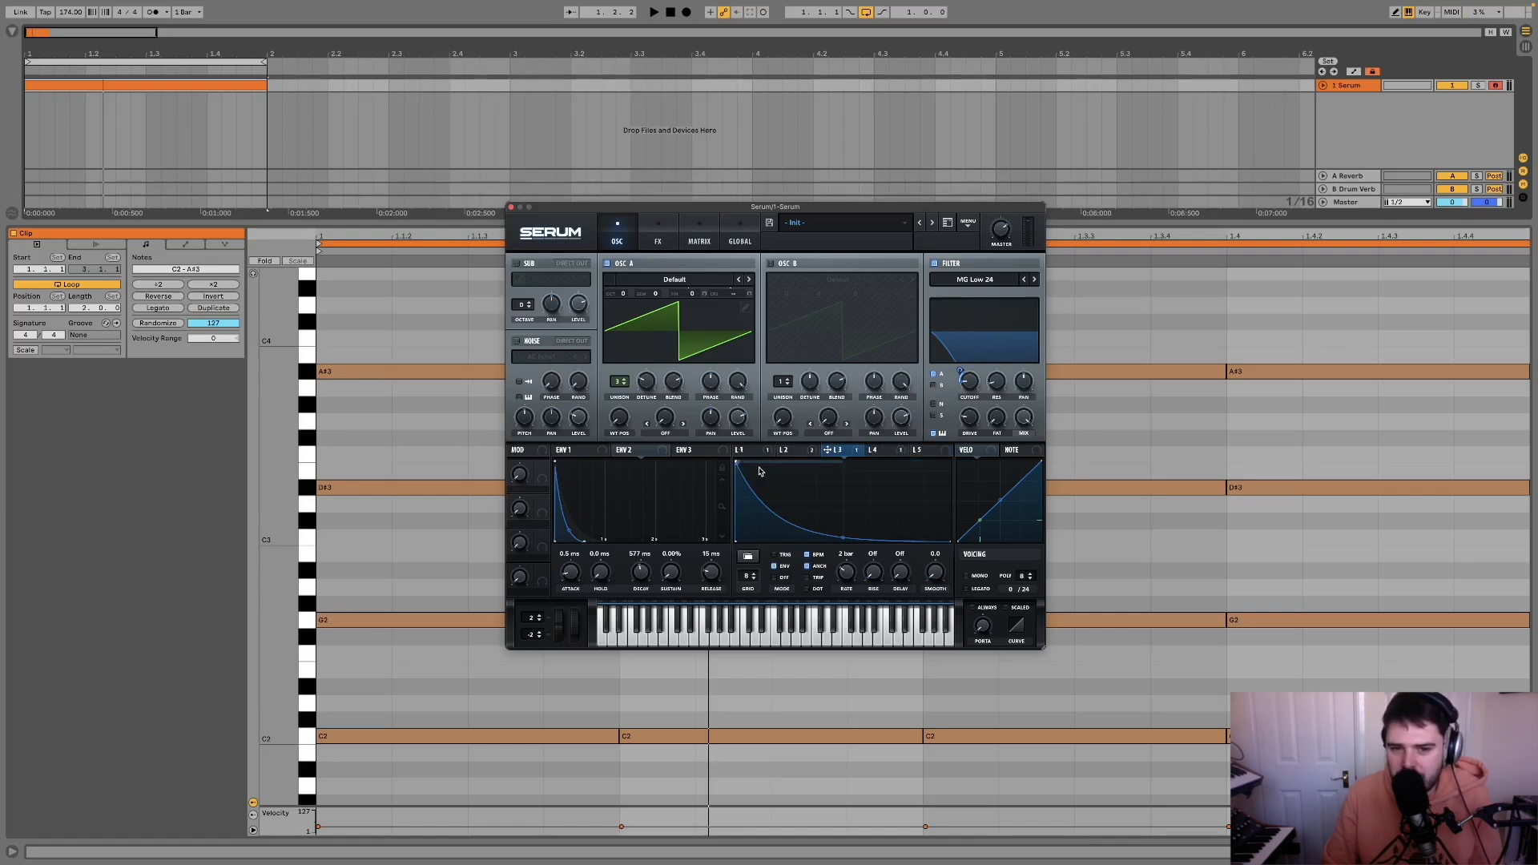
pyautogui.press('space')
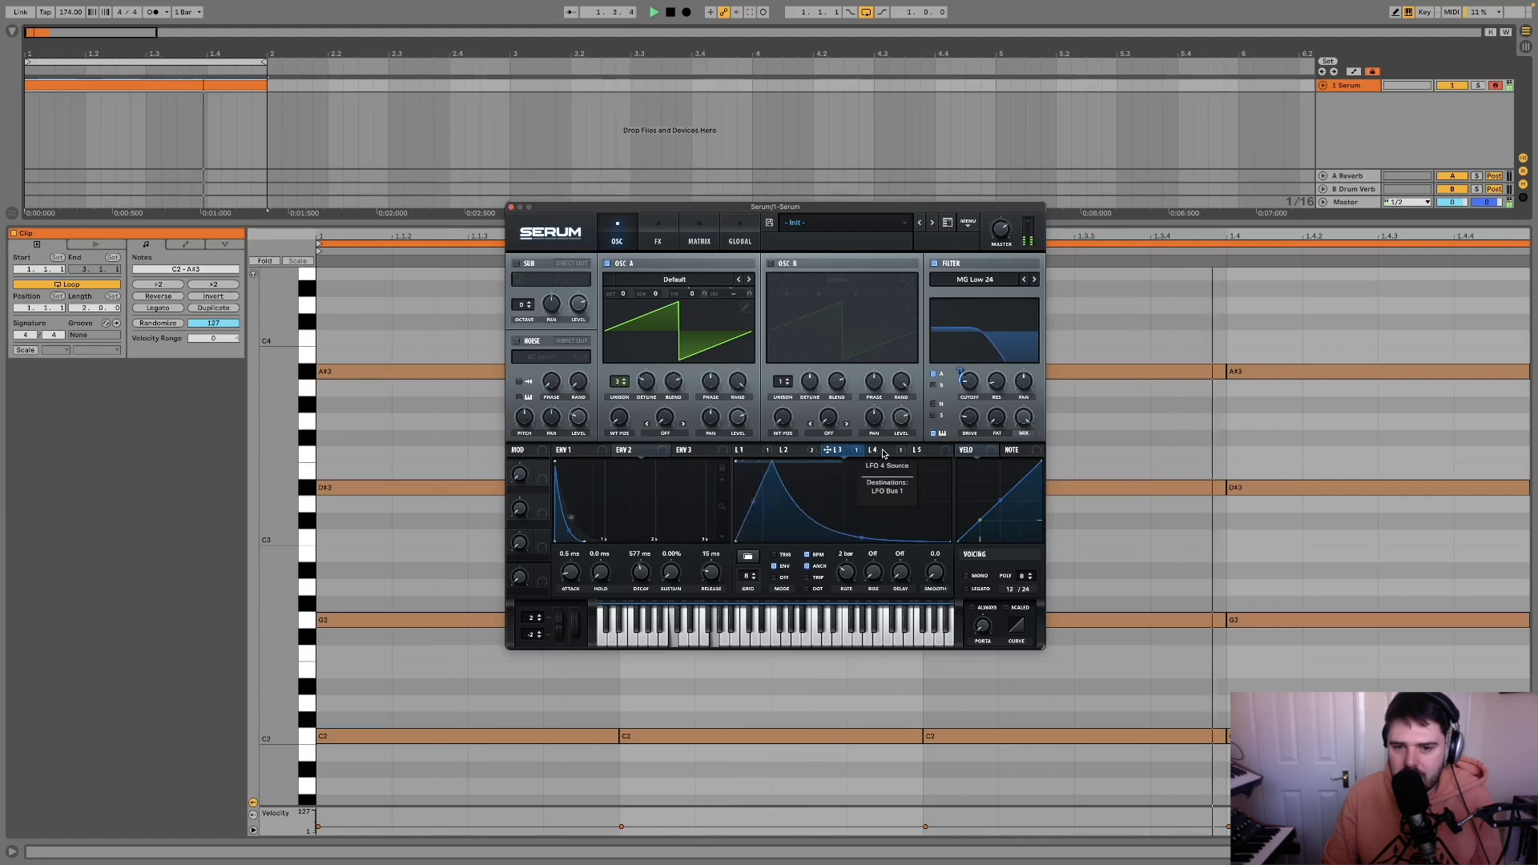
pyautogui.press('space')
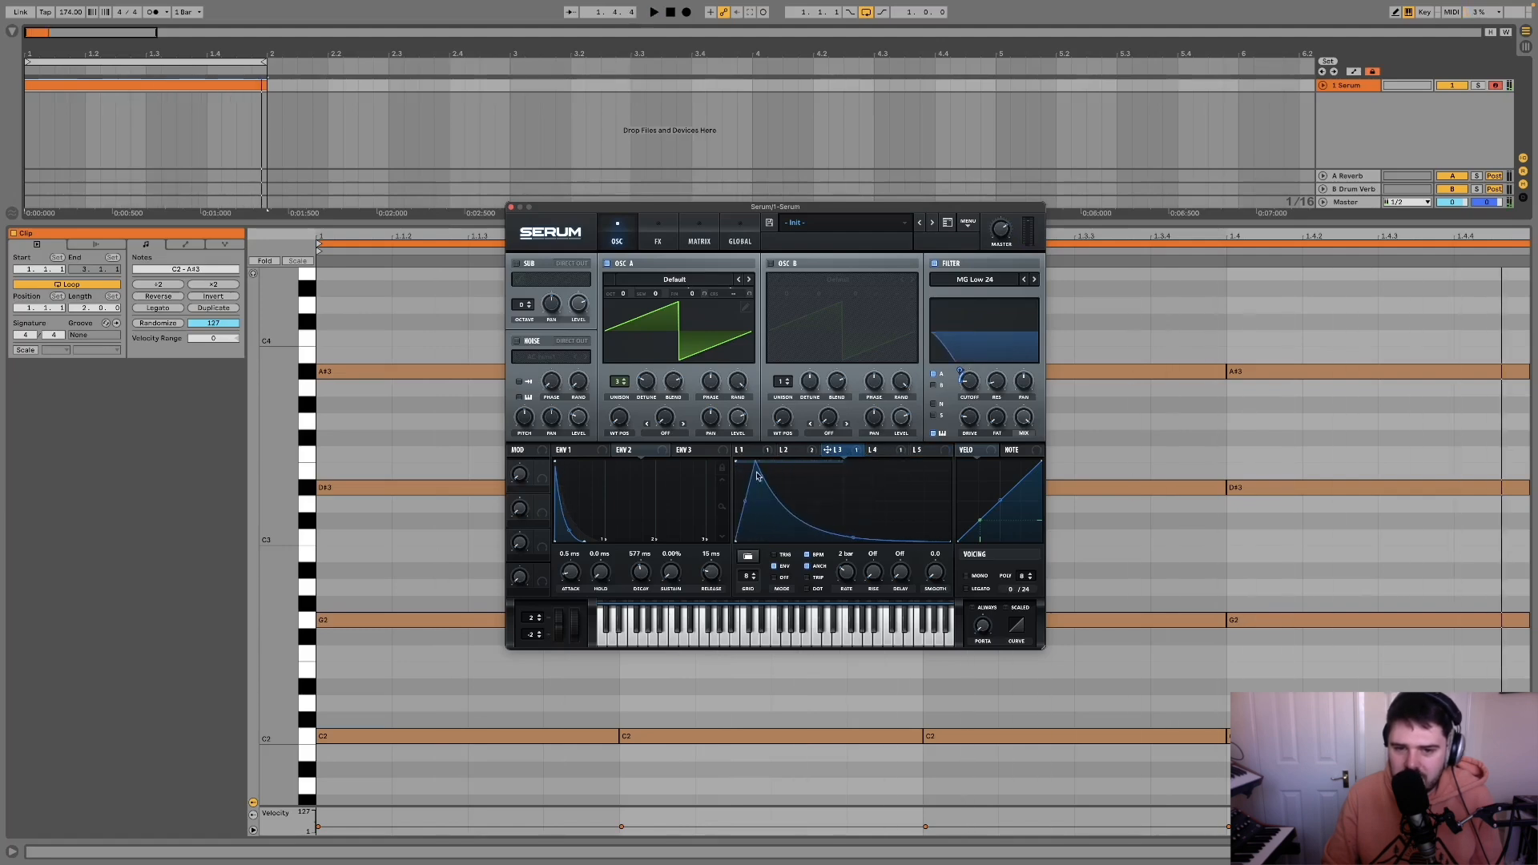
# Step: Set LFO 4's rate to 2 bar and reshape its triangle into a rising ramp, auditioning the loop and returning to LFO 3
pyautogui.click(889, 453)
pyautogui.click(840, 453)
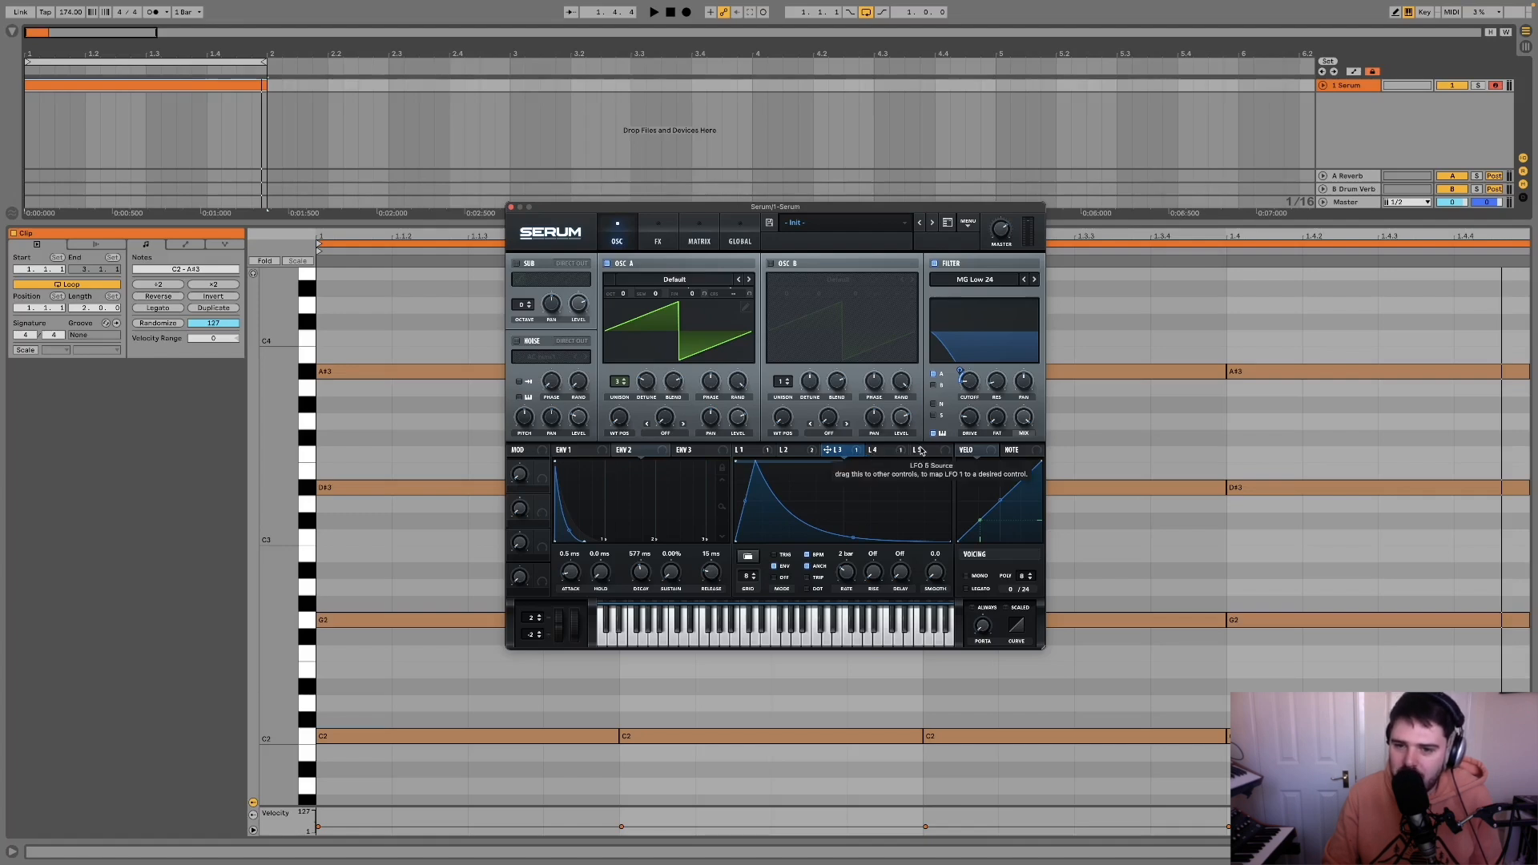
pyautogui.click(872, 453)
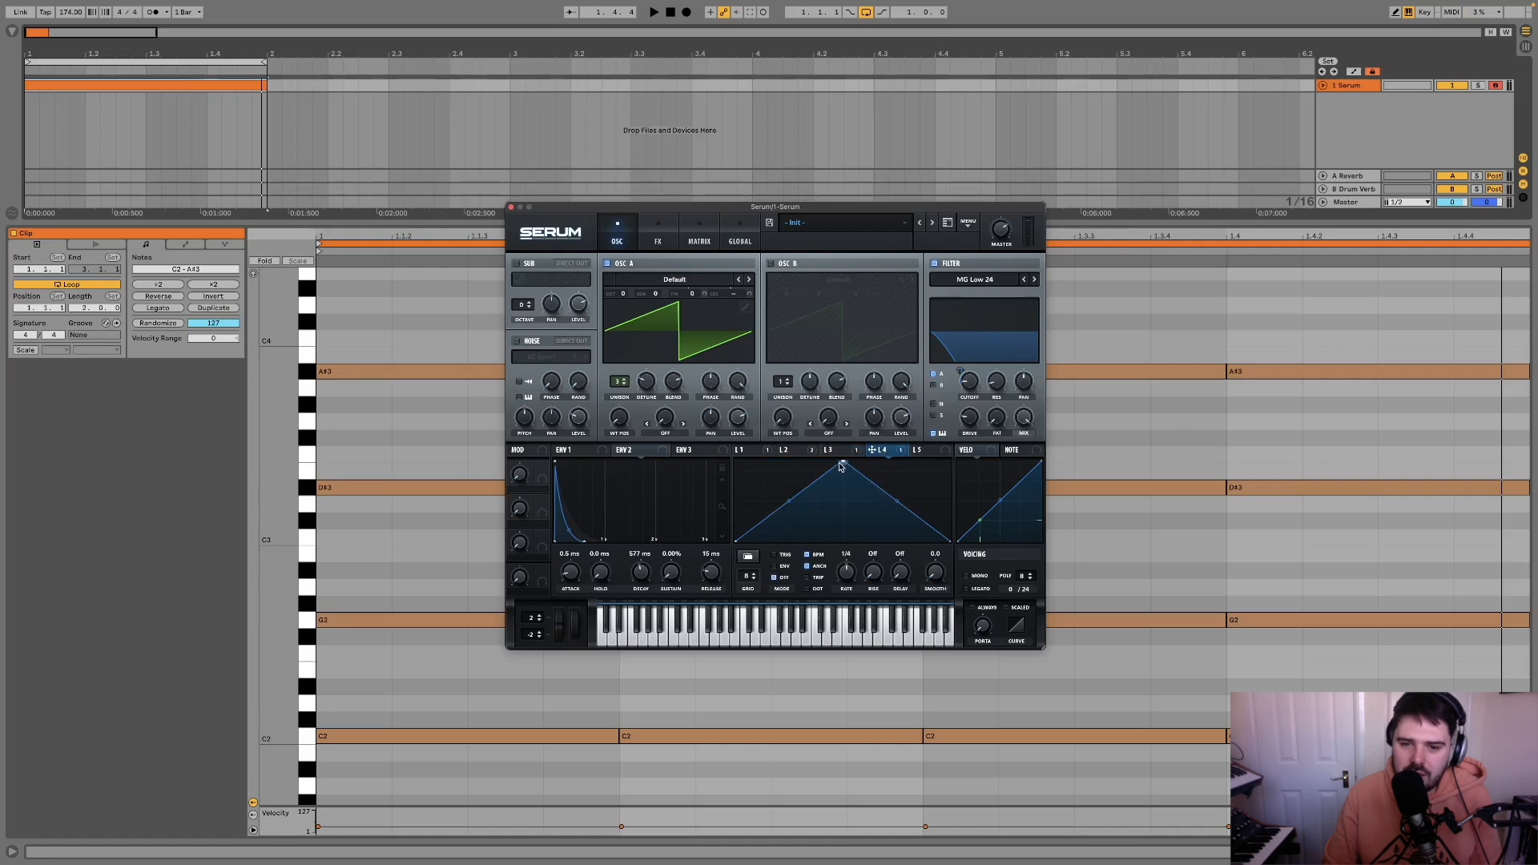
pyautogui.press('space')
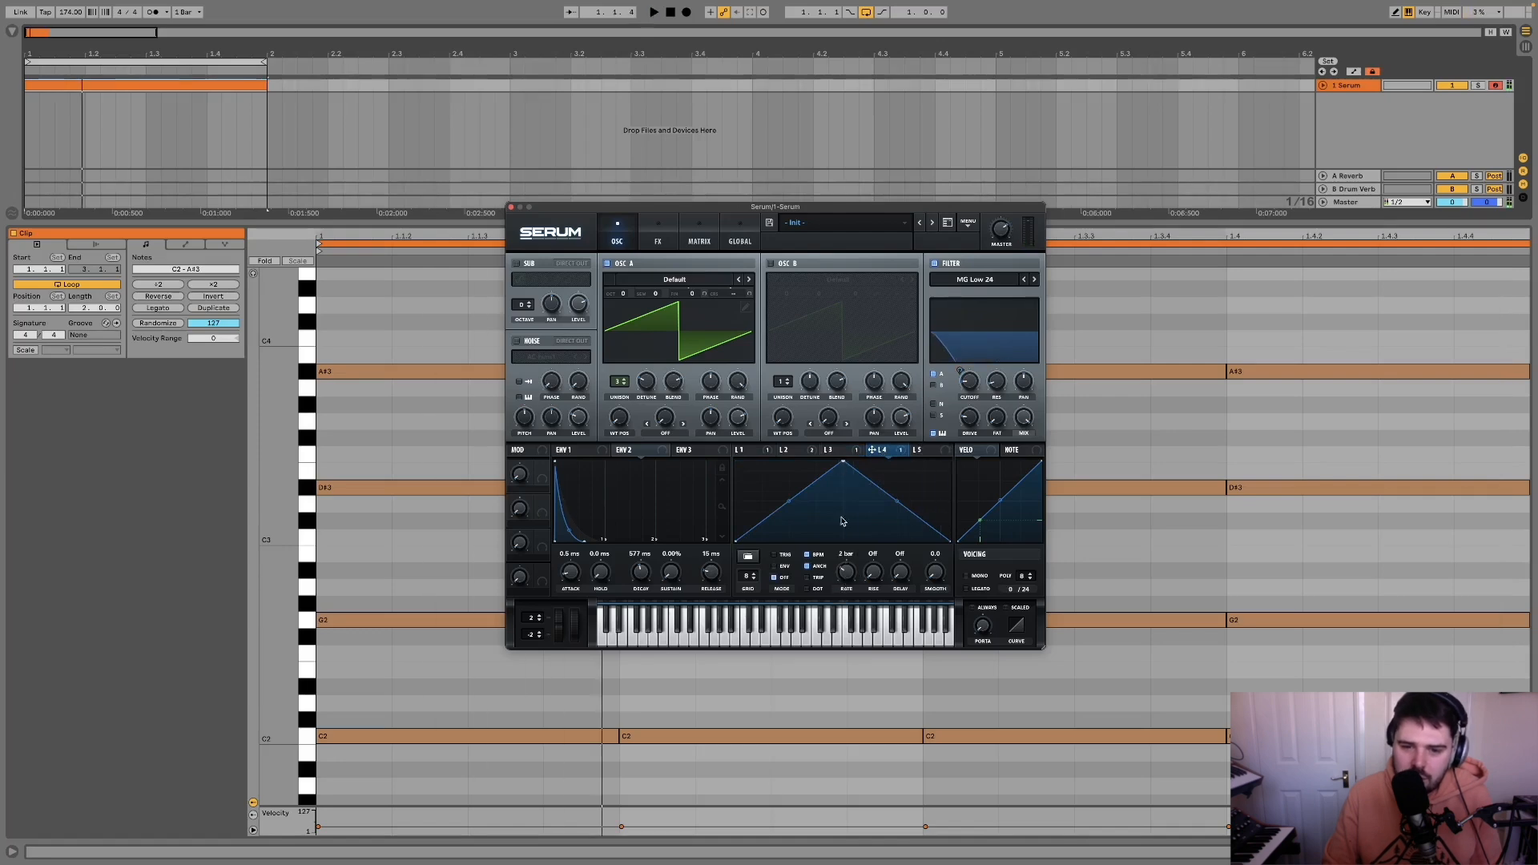
pyautogui.moveTo(844, 466); pyautogui.dragTo(978, 441)
pyautogui.click(844, 452)
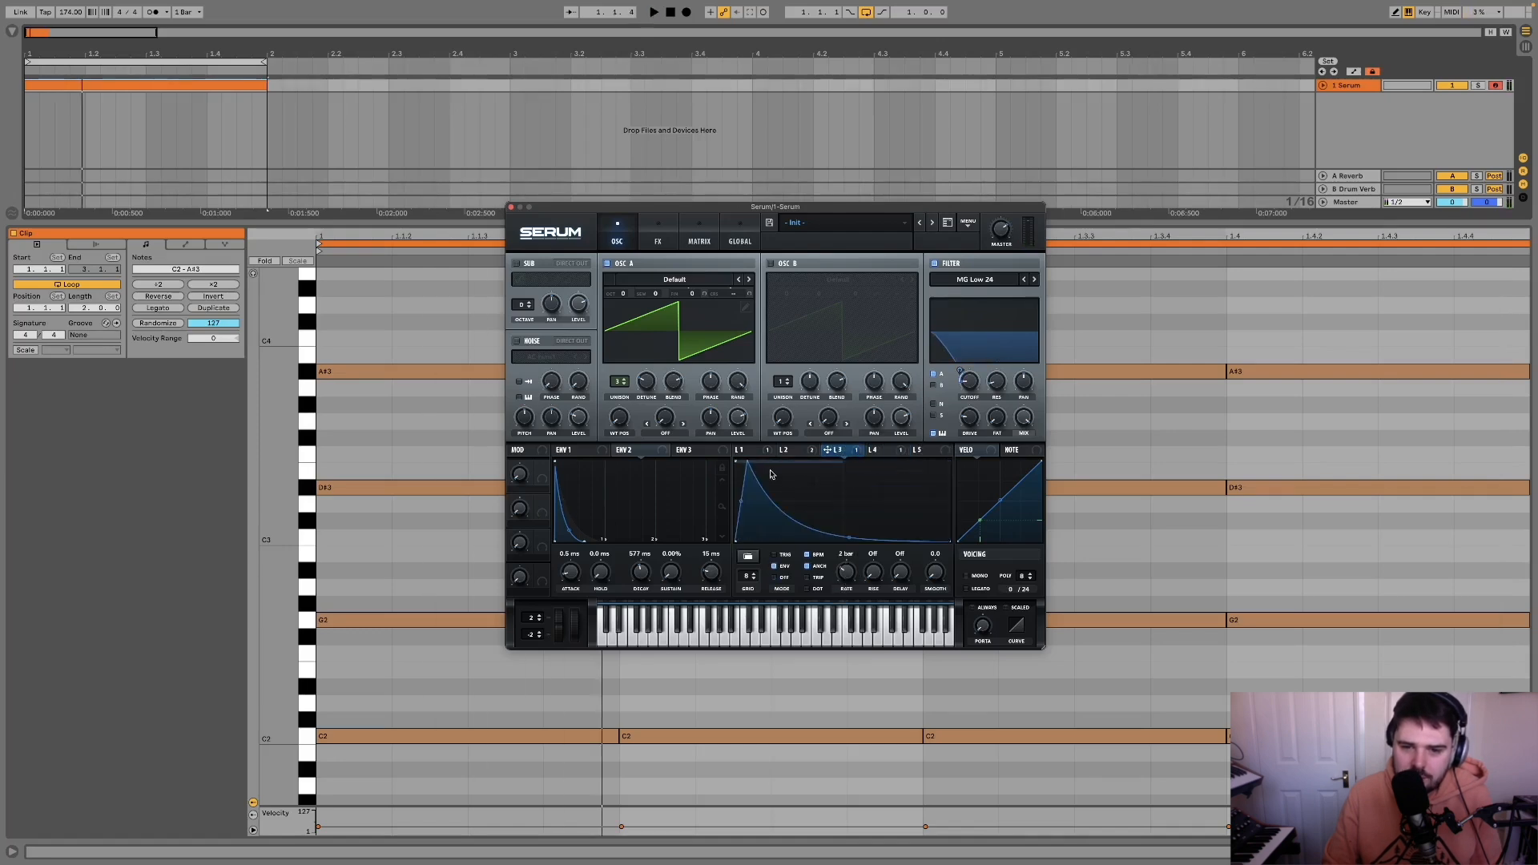
# Step: Reduce LFO 4's modulation amount on LFO Bus 1 to about 7 while auditioning the loop
pyautogui.click(695, 228)
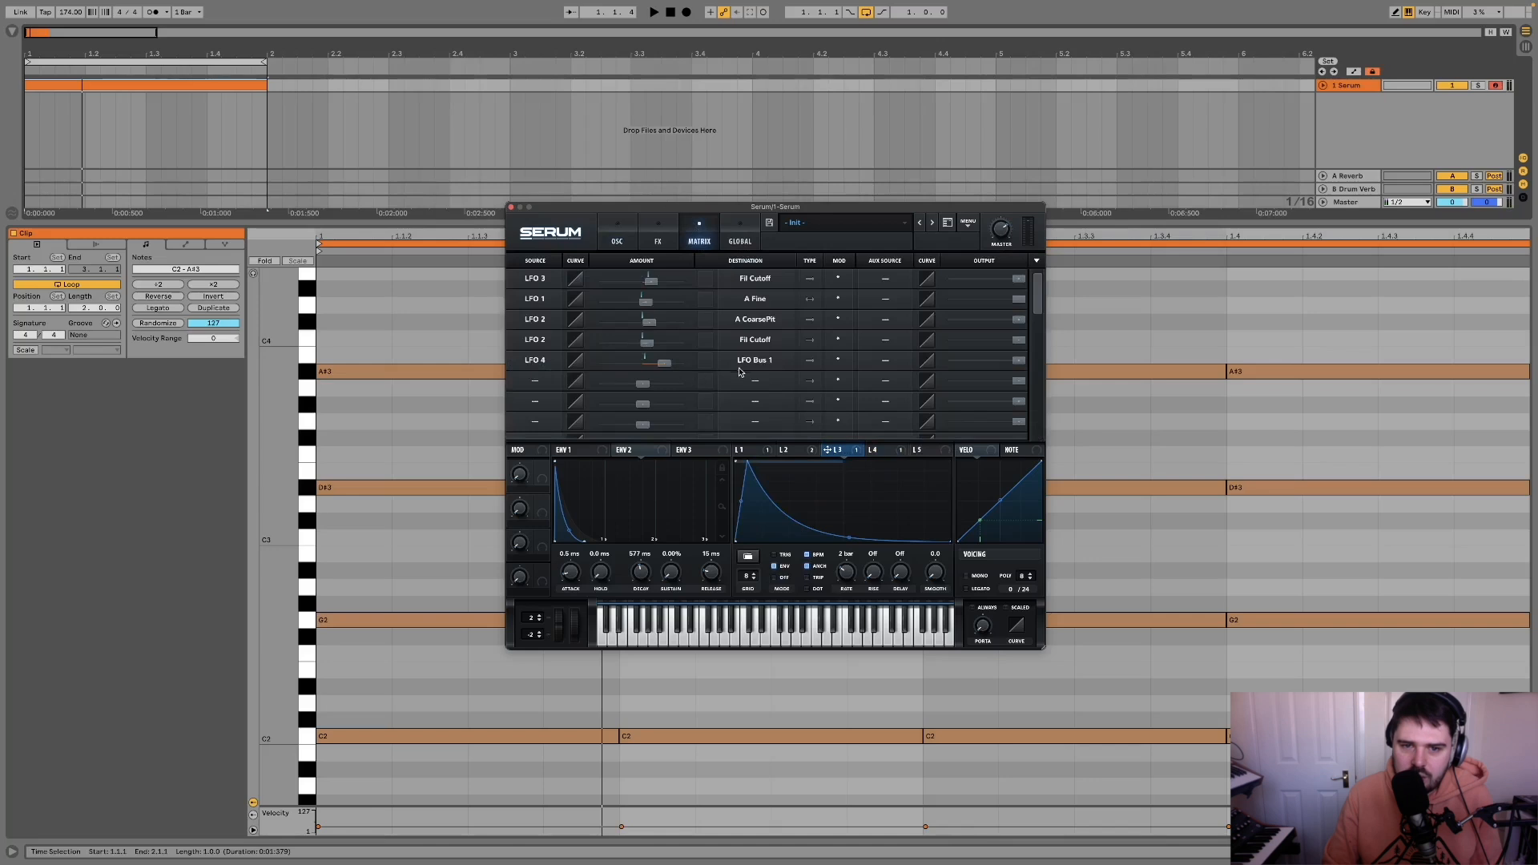
pyautogui.moveTo(667, 360); pyautogui.dragTo(664, 368)
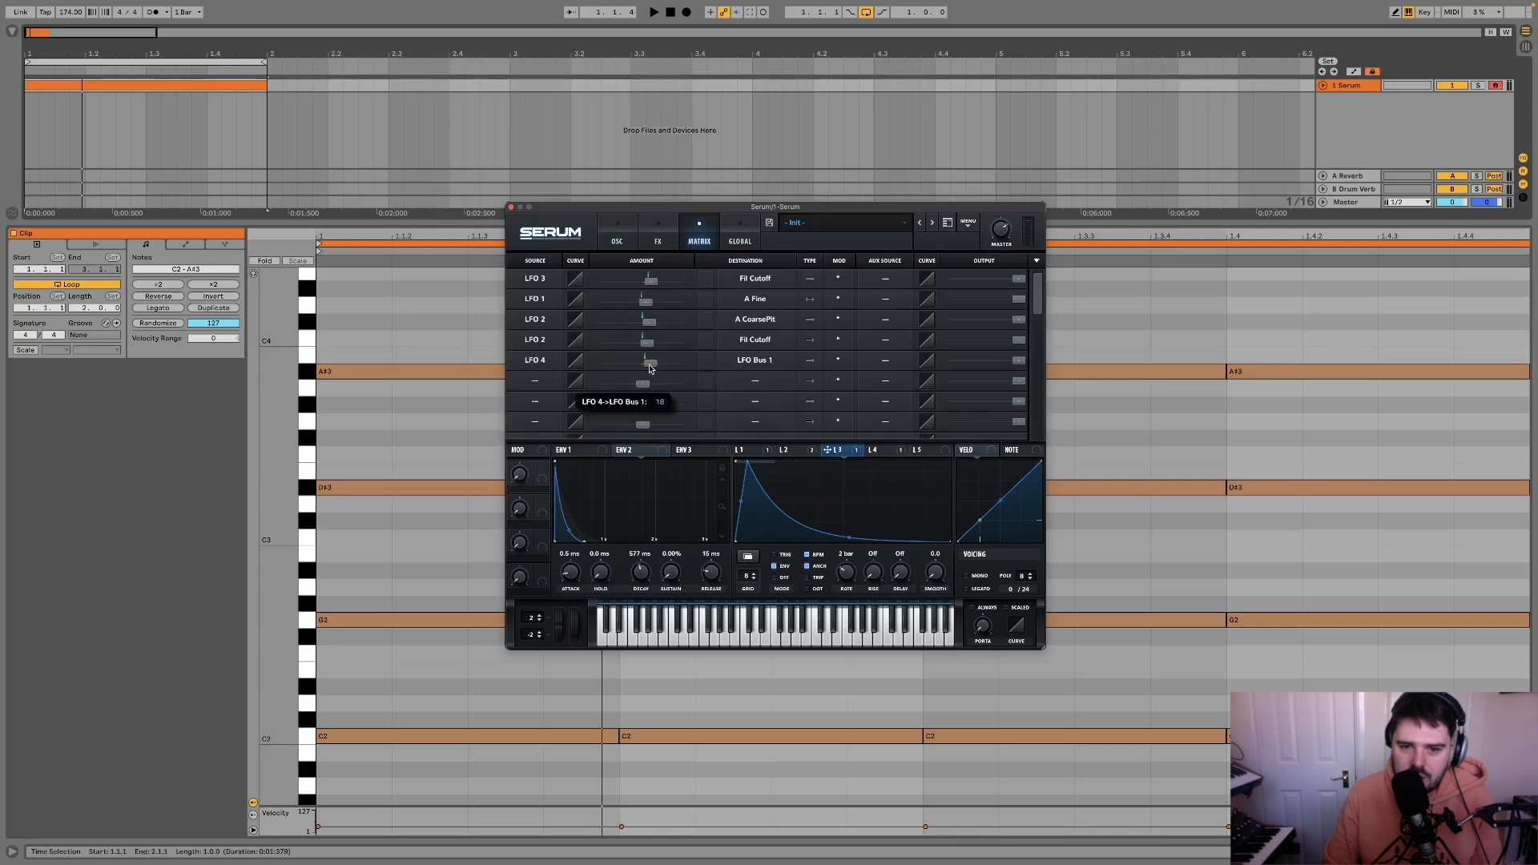
pyautogui.press('space')
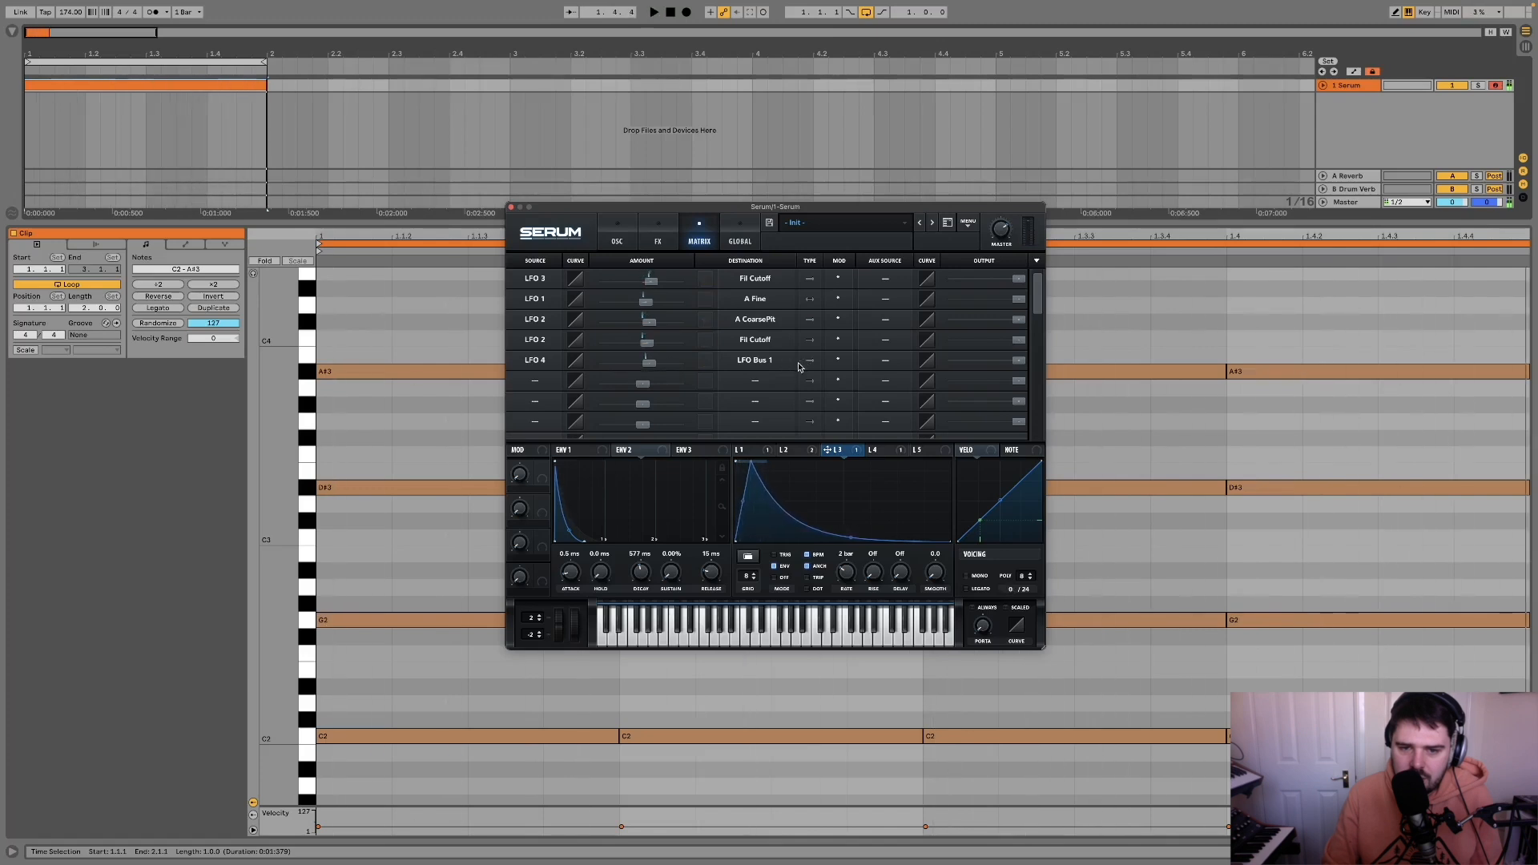
pyautogui.press('space')
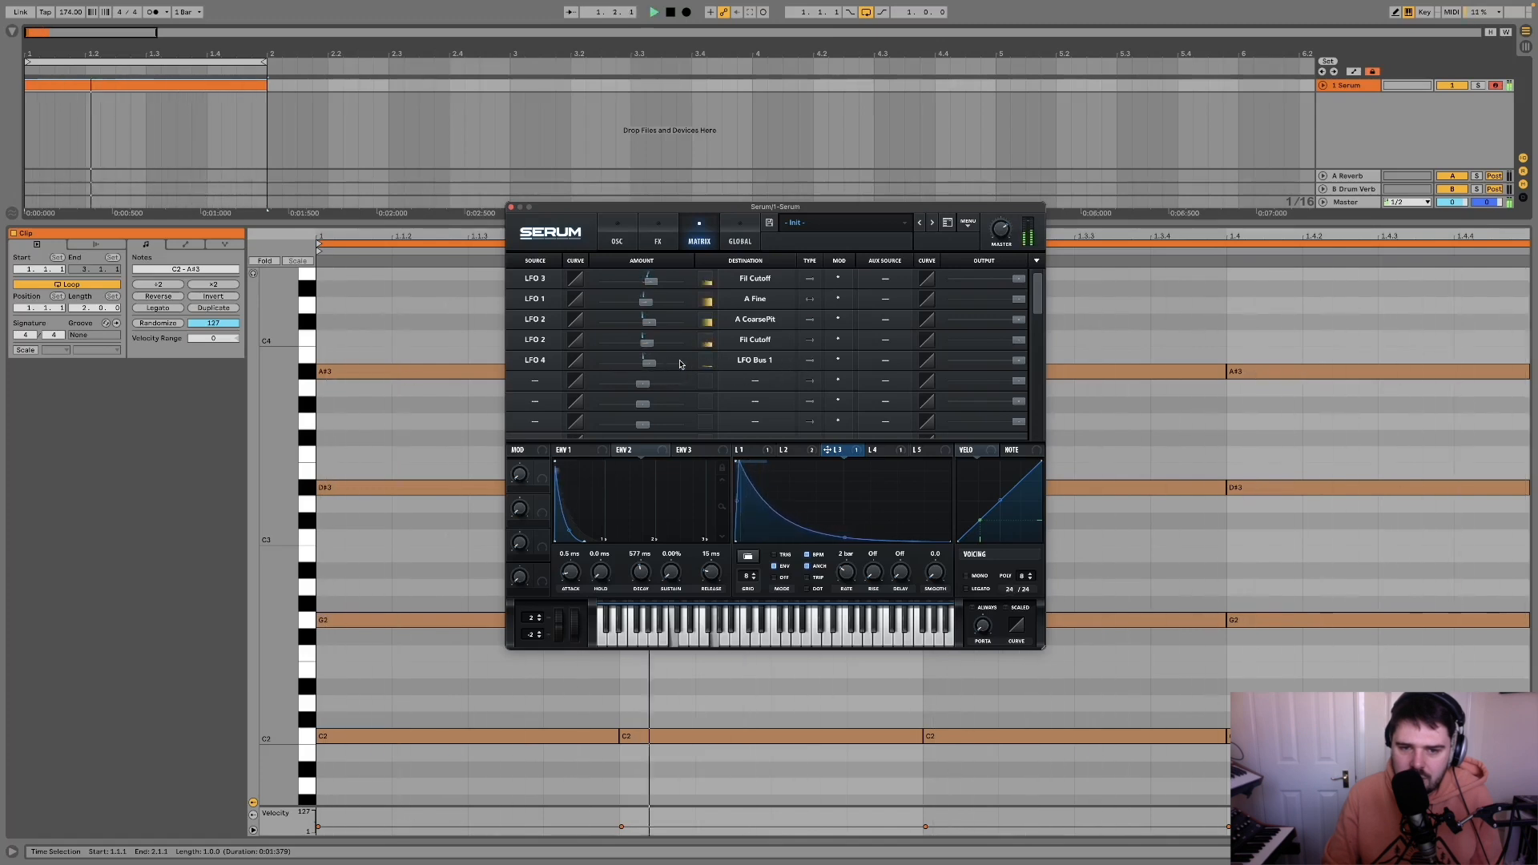
pyautogui.moveTo(650, 365); pyautogui.dragTo(648, 370)
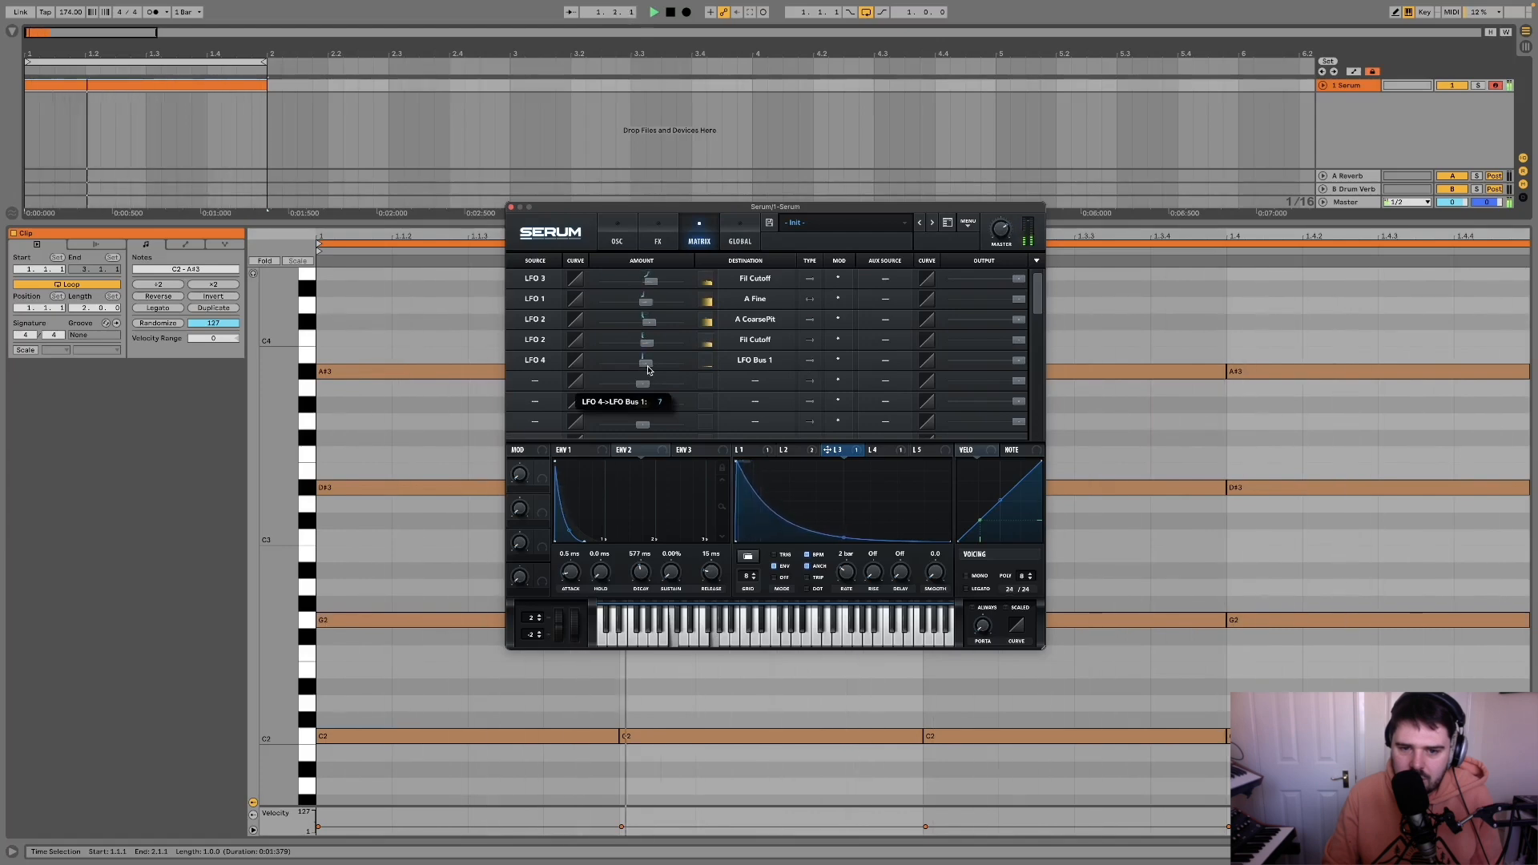
pyautogui.press('space')
# Step: Modulate the filter cutoff with LFO 4 by about 55 and start the loop playing
pyautogui.click(658, 239)
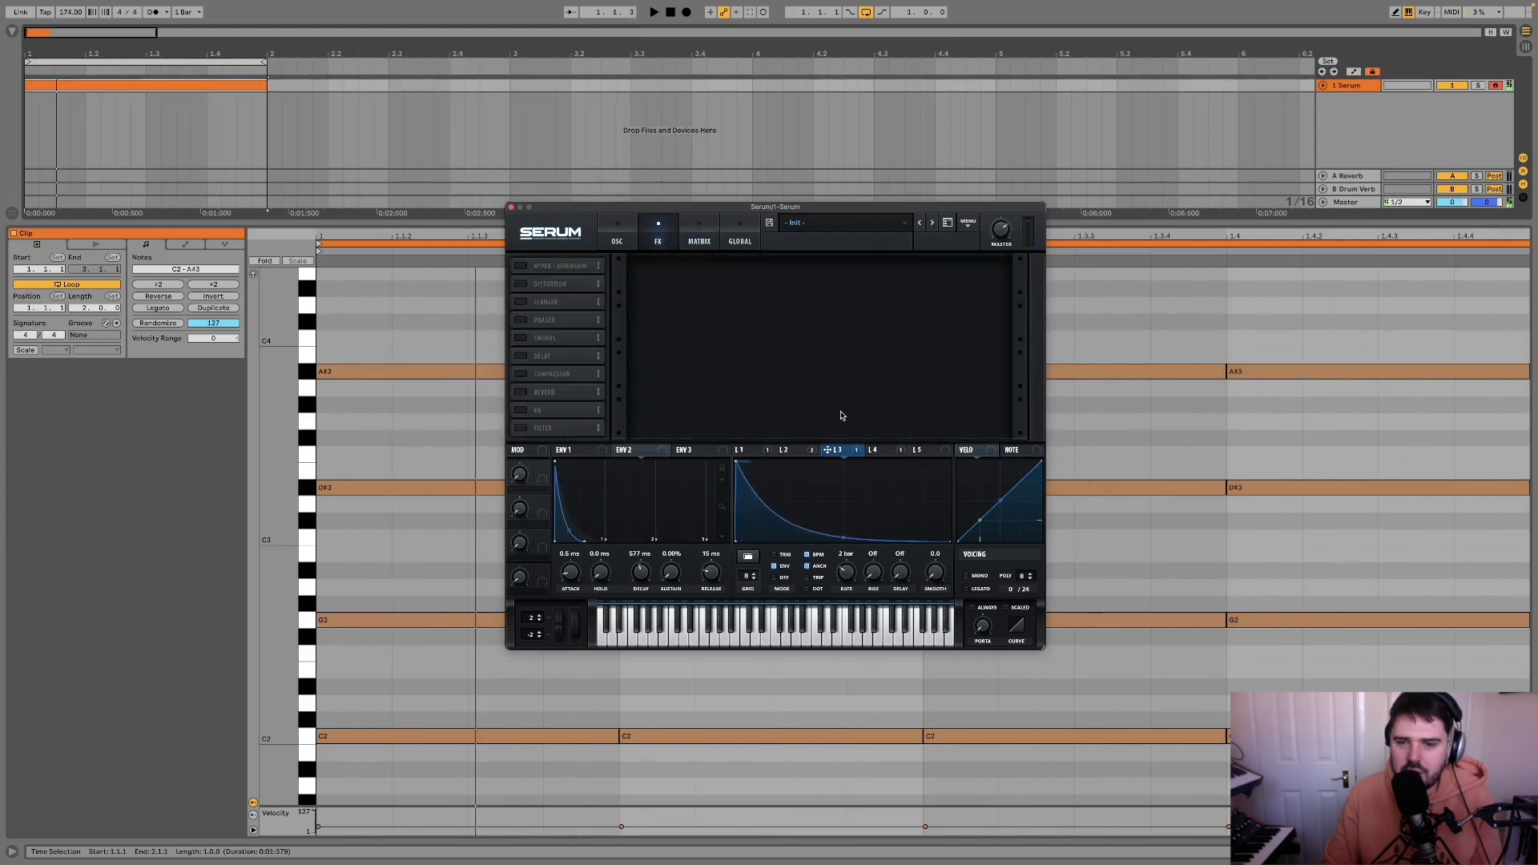
pyautogui.click(616, 239)
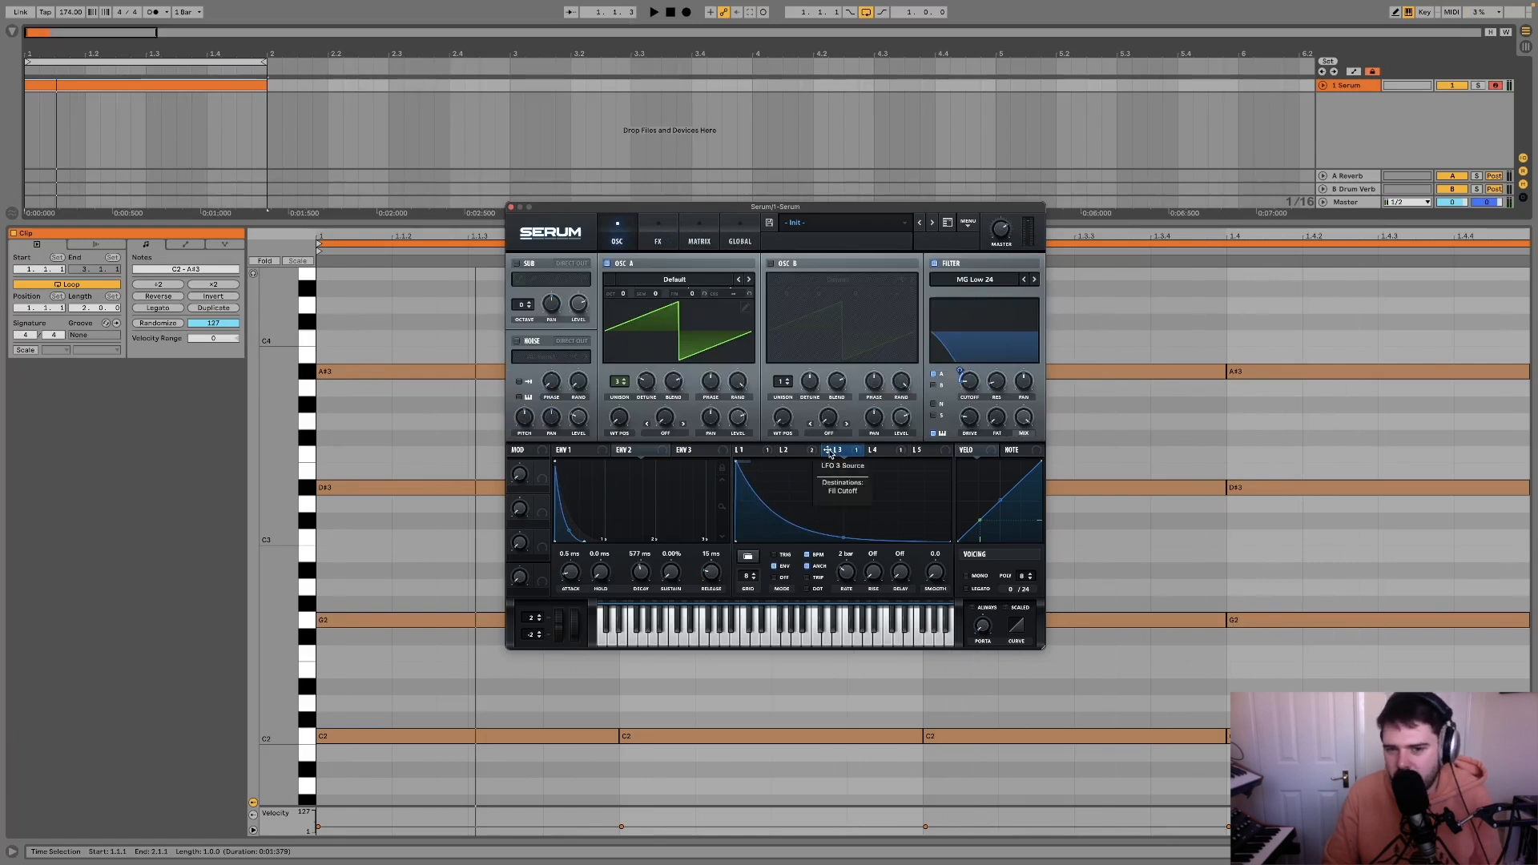
pyautogui.click(874, 450)
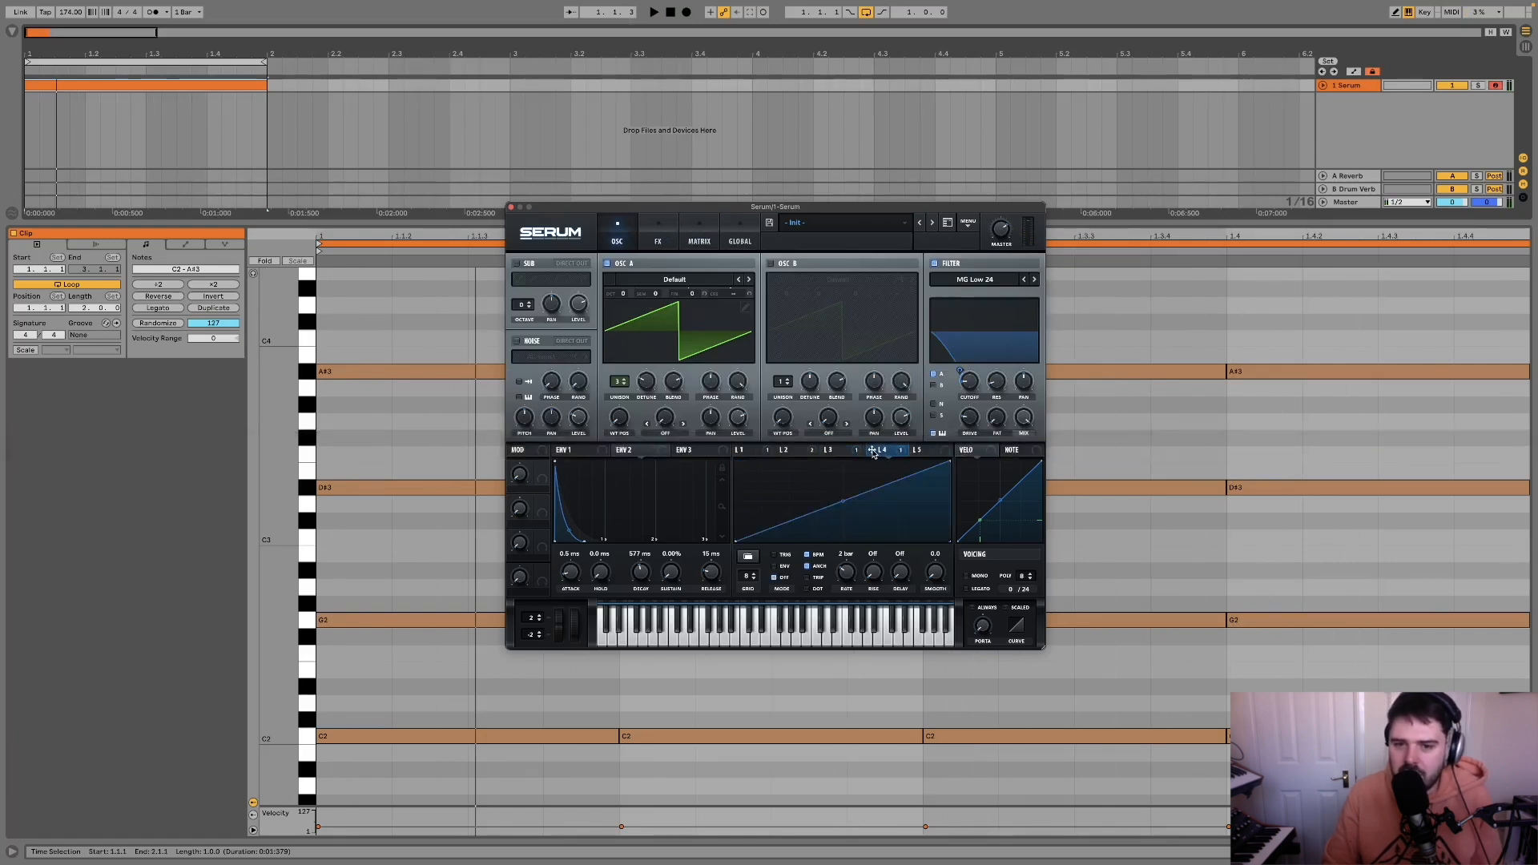
pyautogui.moveTo(973, 382); pyautogui.dragTo(969, 382)
pyautogui.press('space')
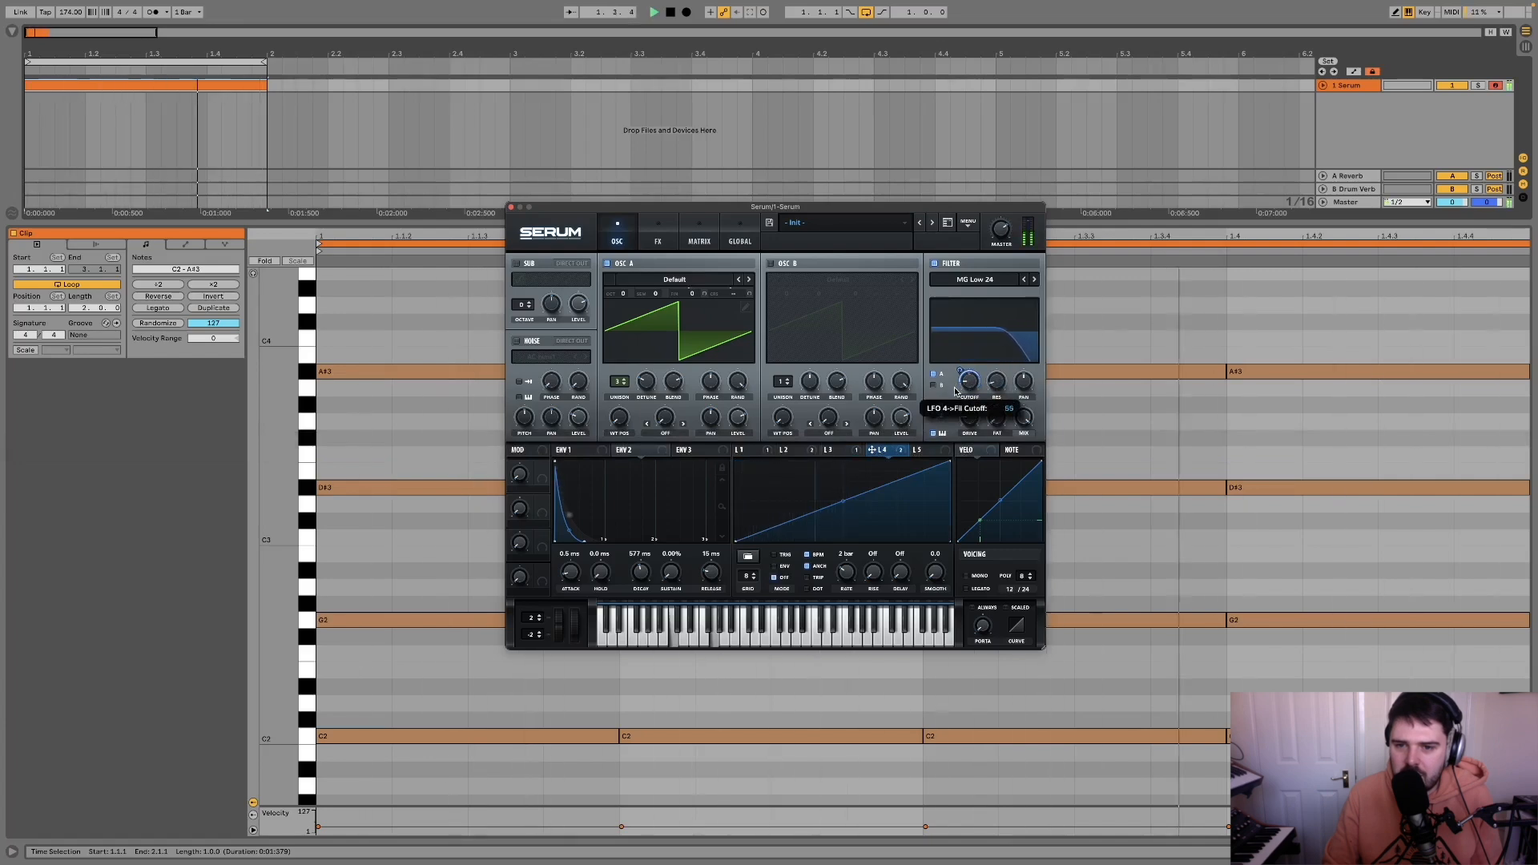
# Step: Invert LFO 4's modulation of LFO Bus 1 to a strongly negative amount by ear while watching LFO 3's curve
pyautogui.click(833, 450)
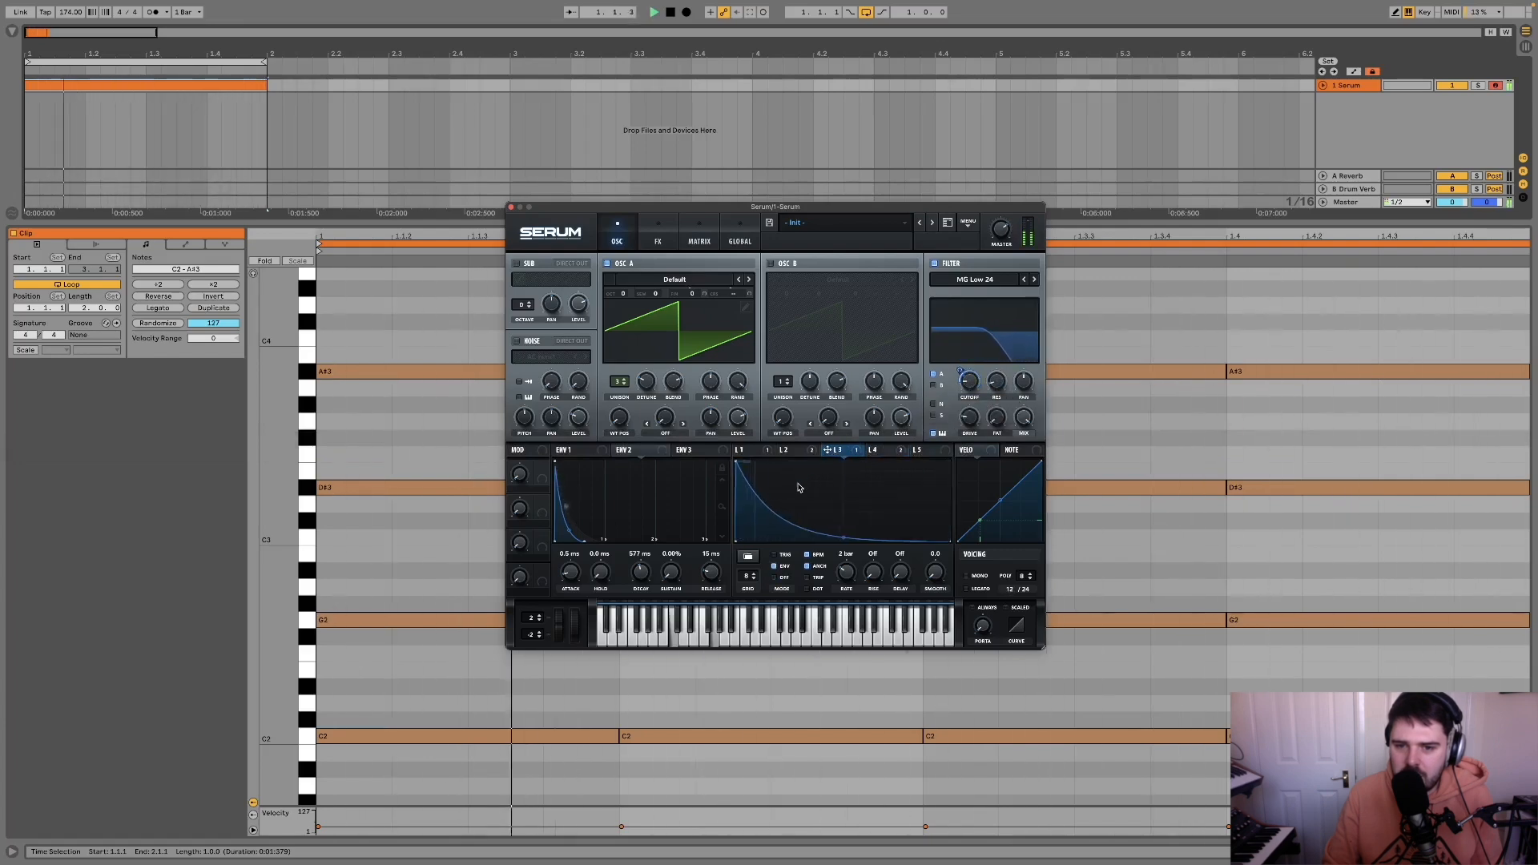
pyautogui.click(697, 238)
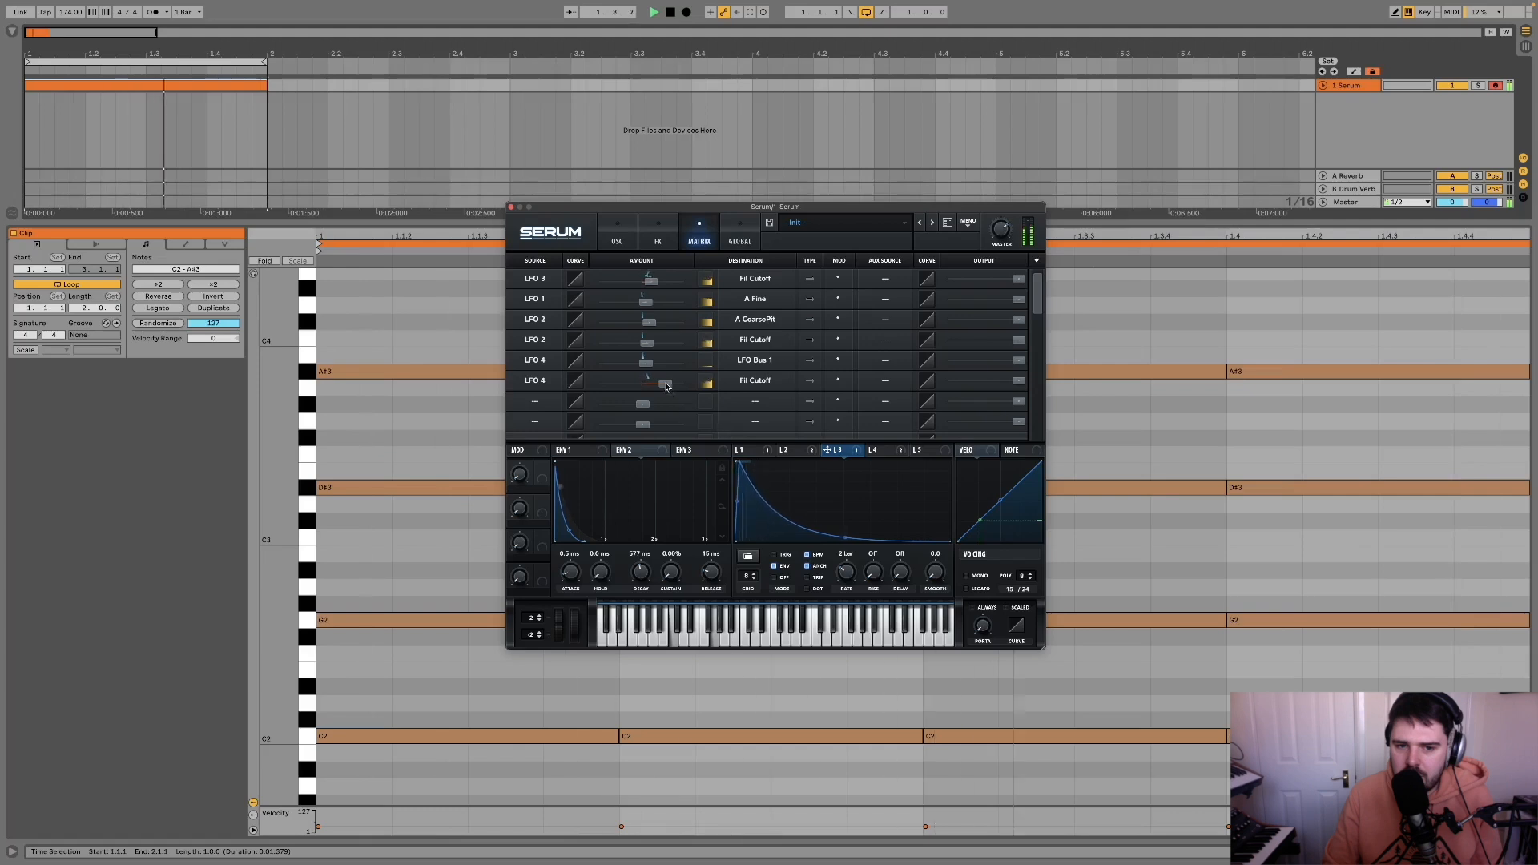
pyautogui.moveTo(647, 362)
pyautogui.mouseDown()
pyautogui.moveTo(661, 366)
pyautogui.moveTo(608, 368)
pyautogui.moveTo(657, 368)
pyautogui.moveTo(630, 368)
pyautogui.mouseUp()
pyautogui.press('space')
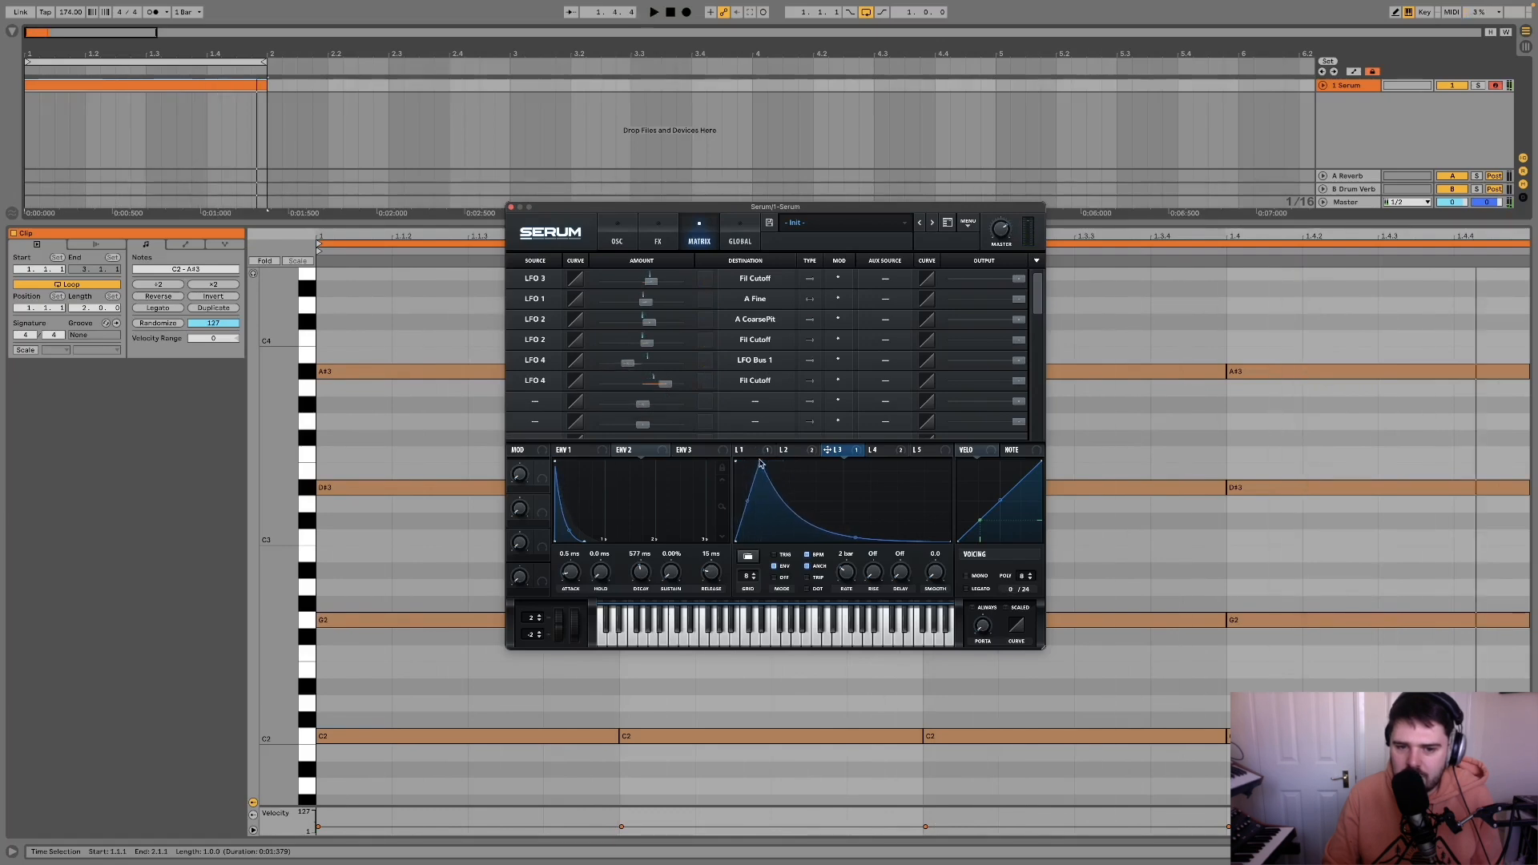
pyautogui.press('space')
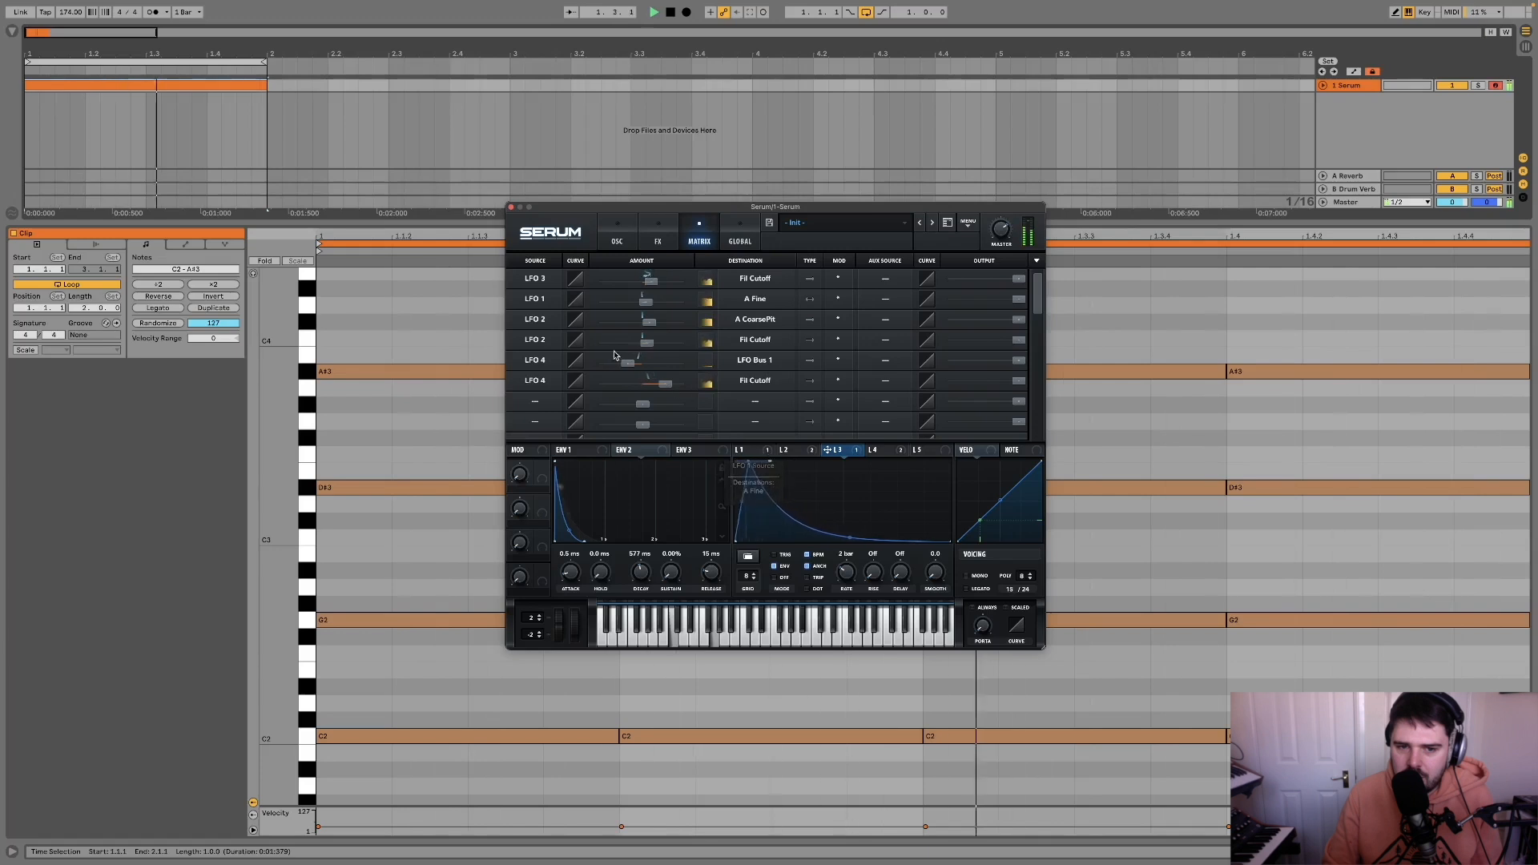
pyautogui.moveTo(628, 364); pyautogui.dragTo(634, 365)
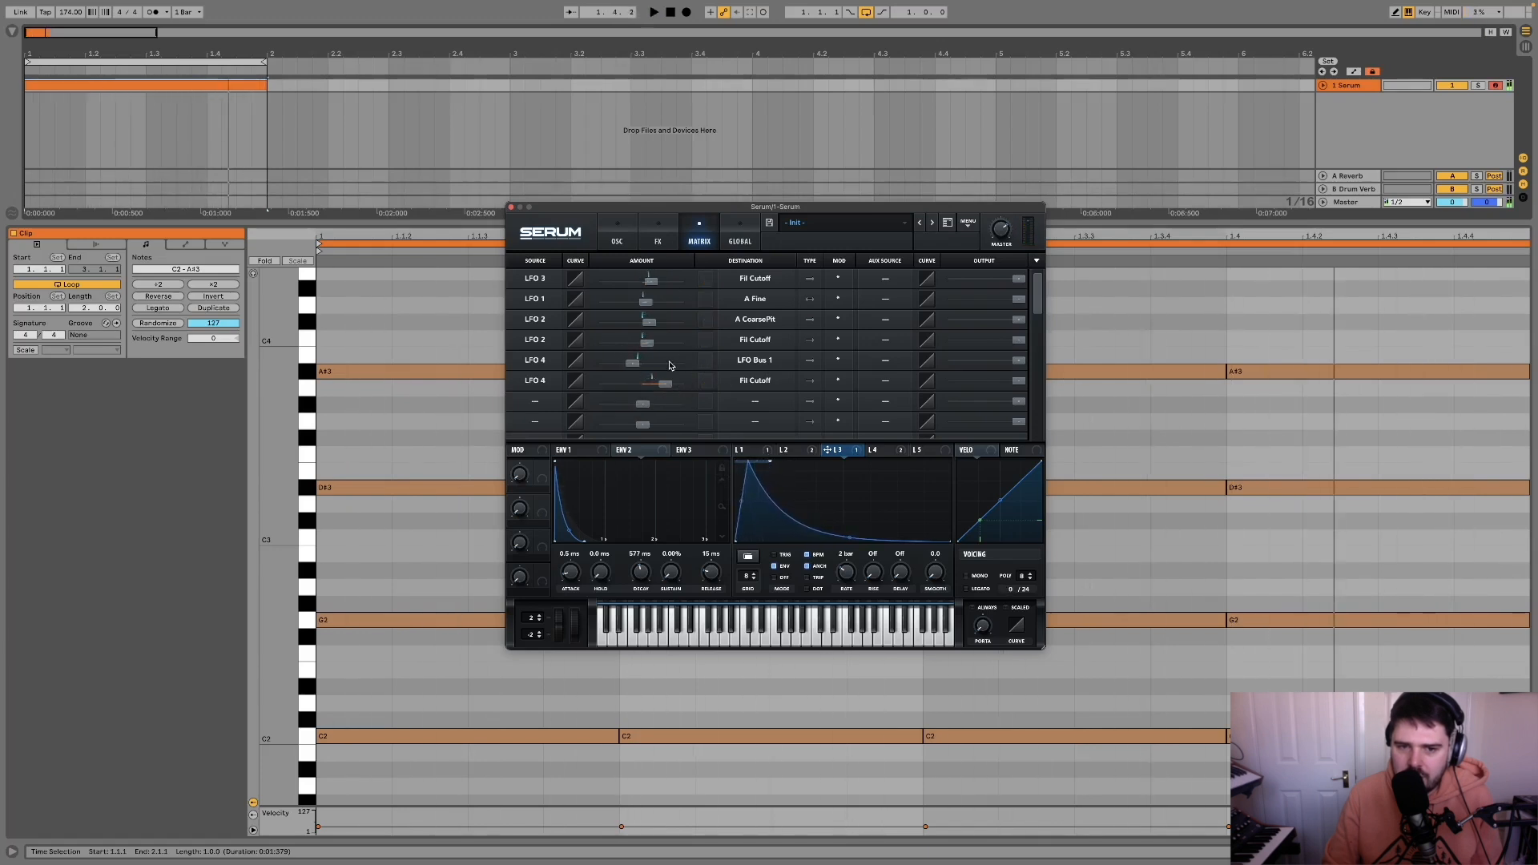
pyautogui.press('space')
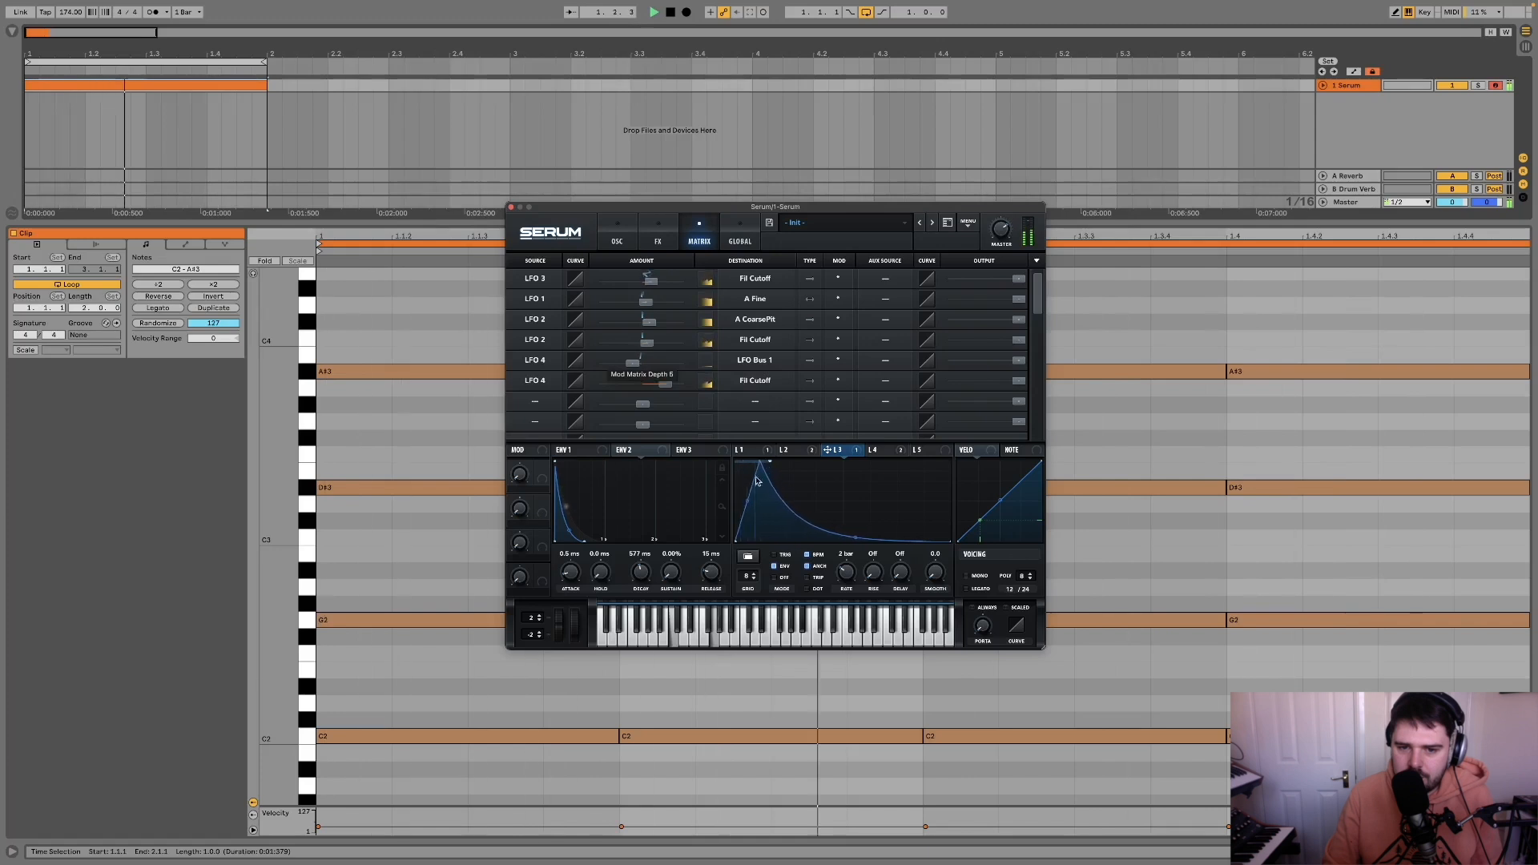
pyautogui.moveTo(632, 364); pyautogui.dragTo(580, 369)
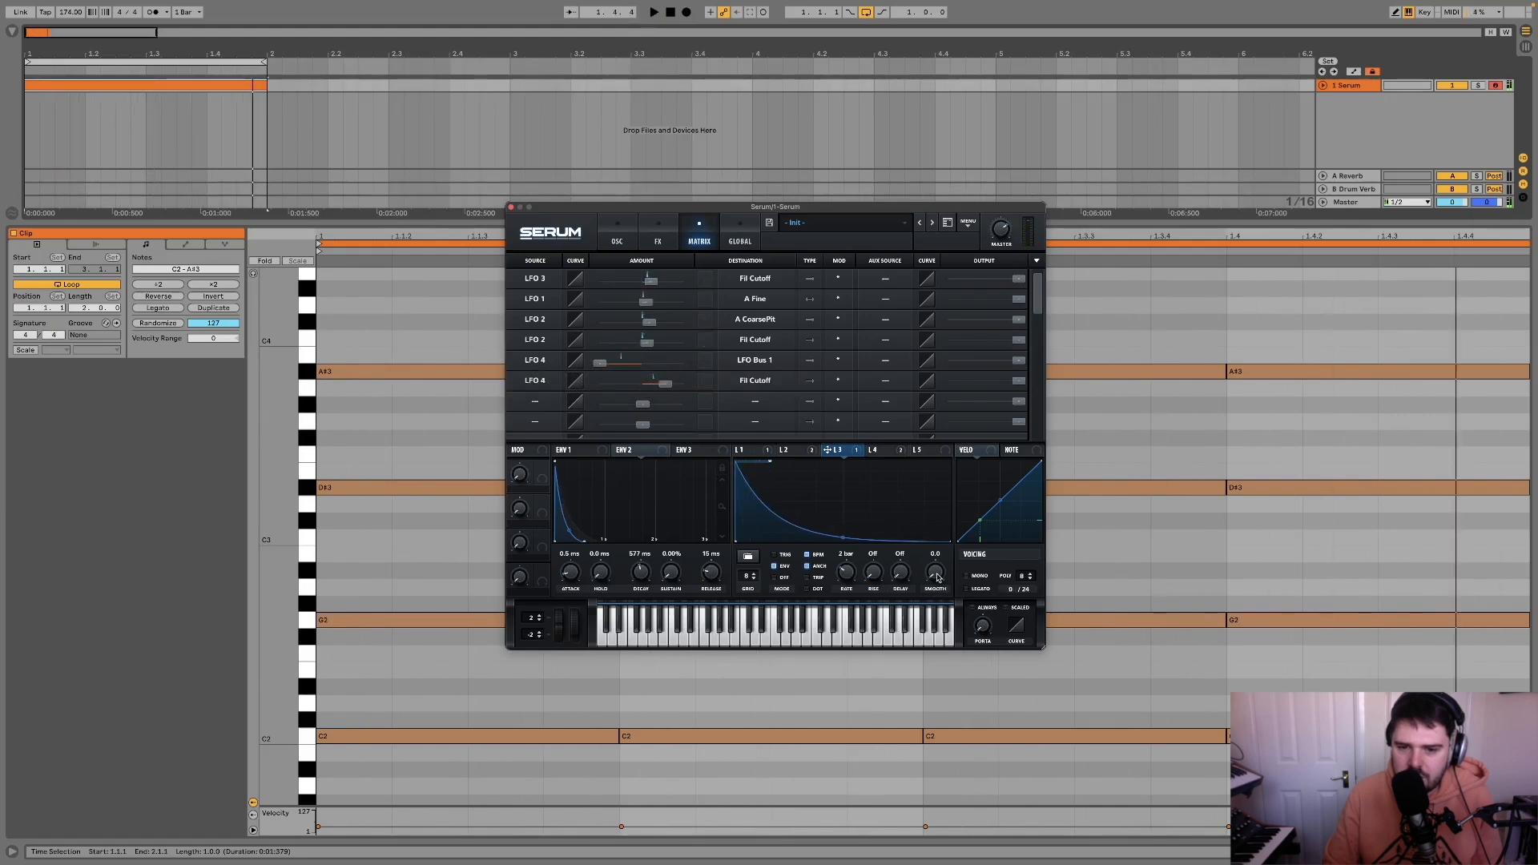
# Step: Raise the smoothing to about 34.5 on LFO 3 and about 66 on LFO 4 while auditioning the loop
pyautogui.click(879, 450)
pyautogui.press('space')
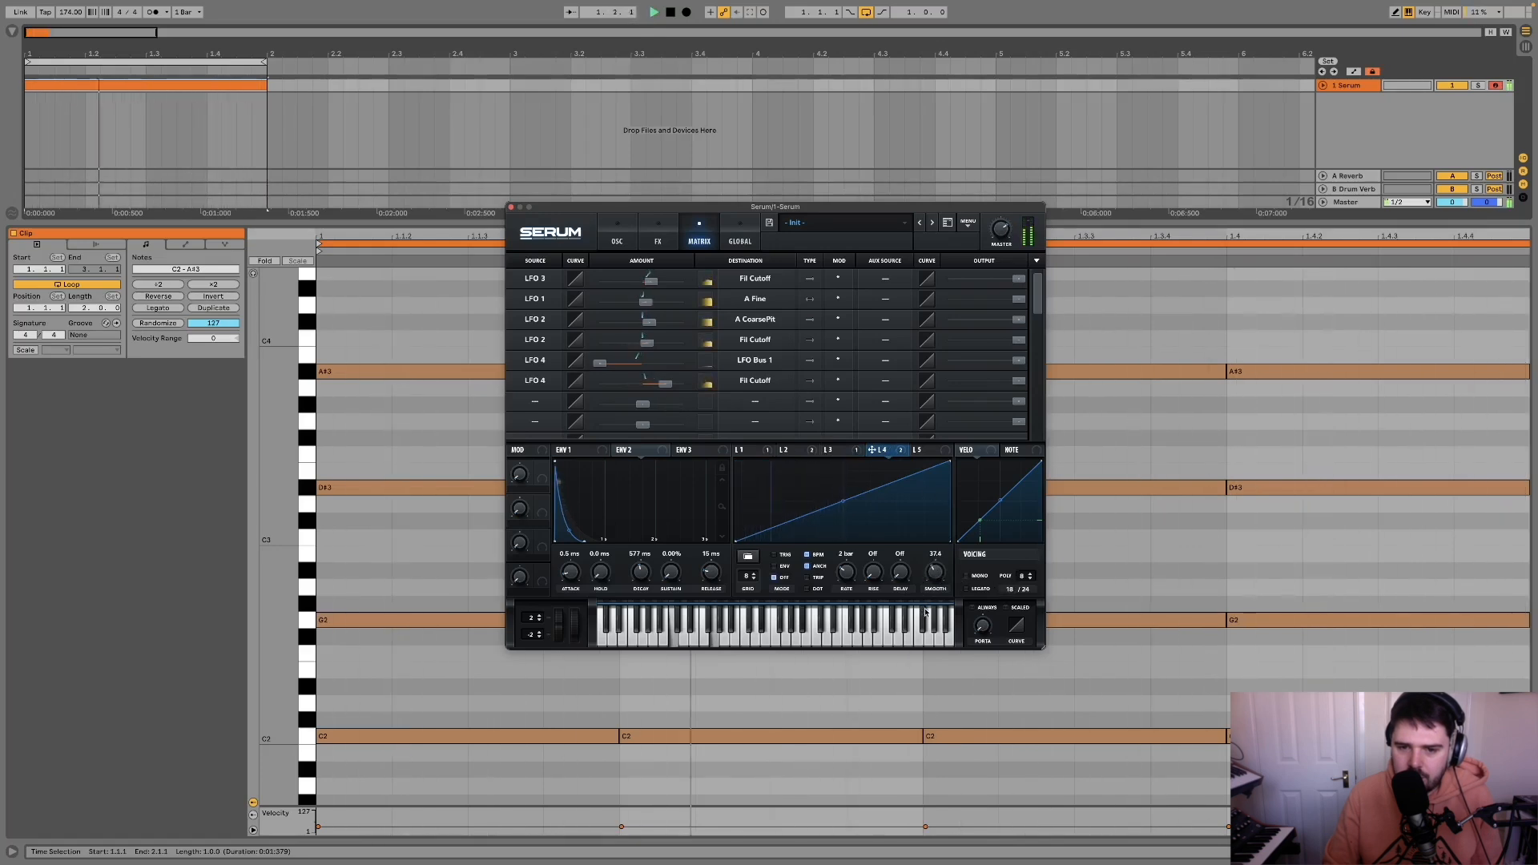
pyautogui.moveTo(934, 574); pyautogui.dragTo(940, 554)
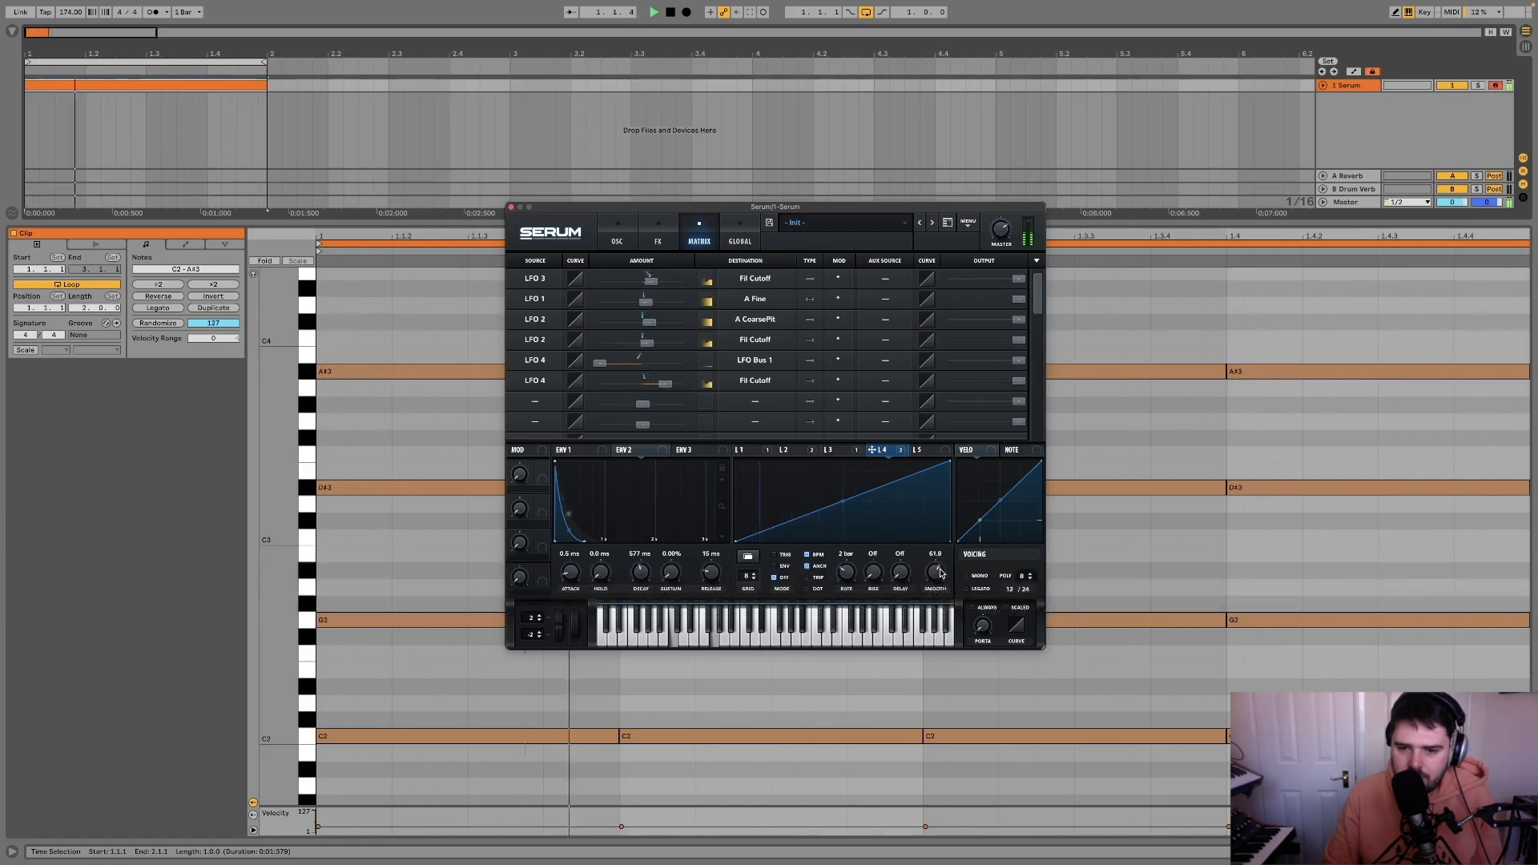
pyautogui.moveTo(940, 574); pyautogui.dragTo(939, 571)
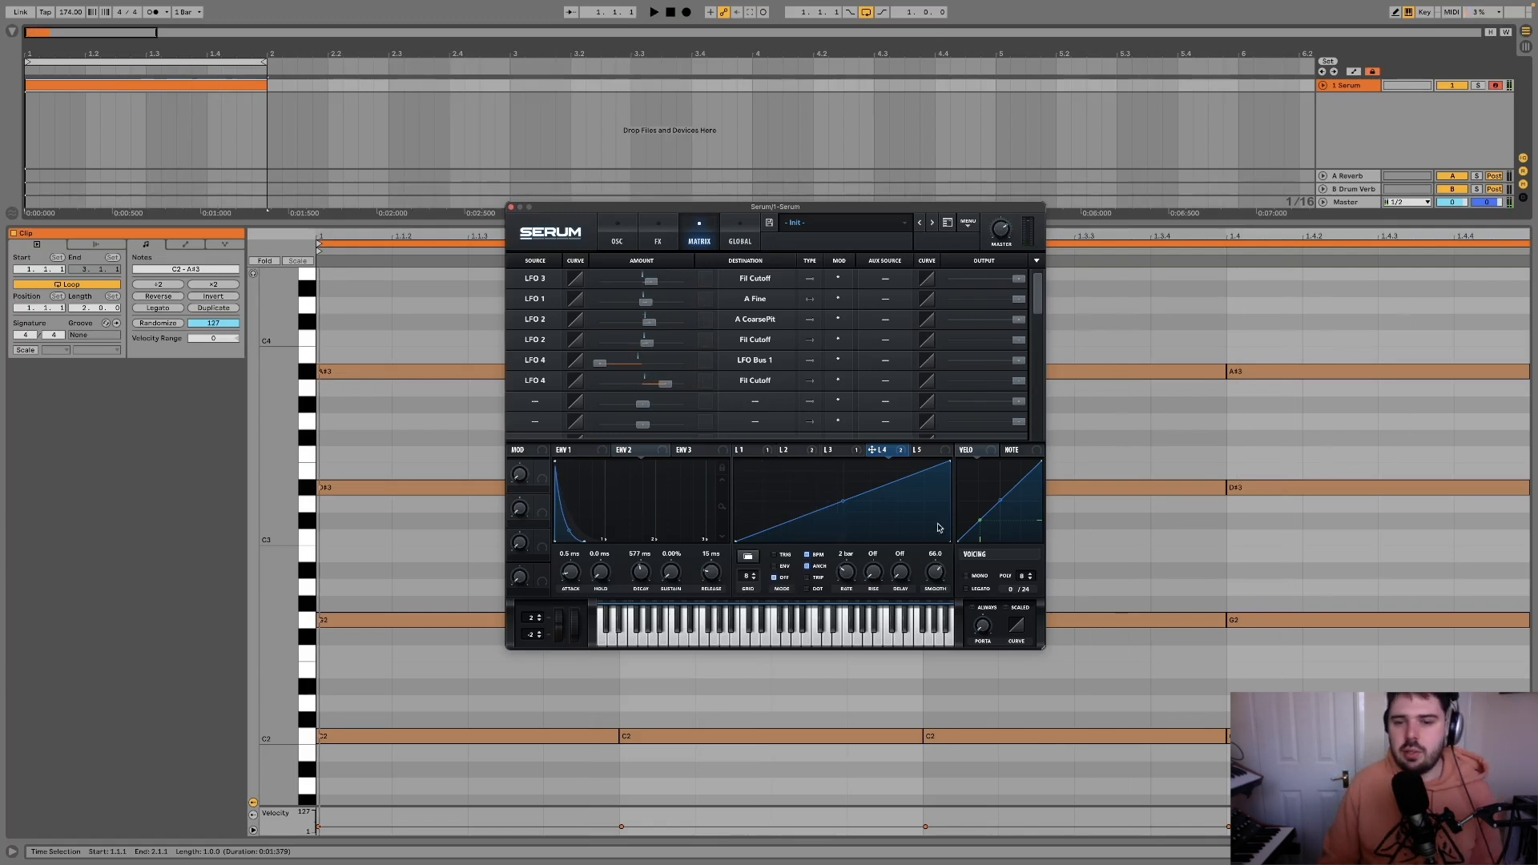
pyautogui.click(846, 455)
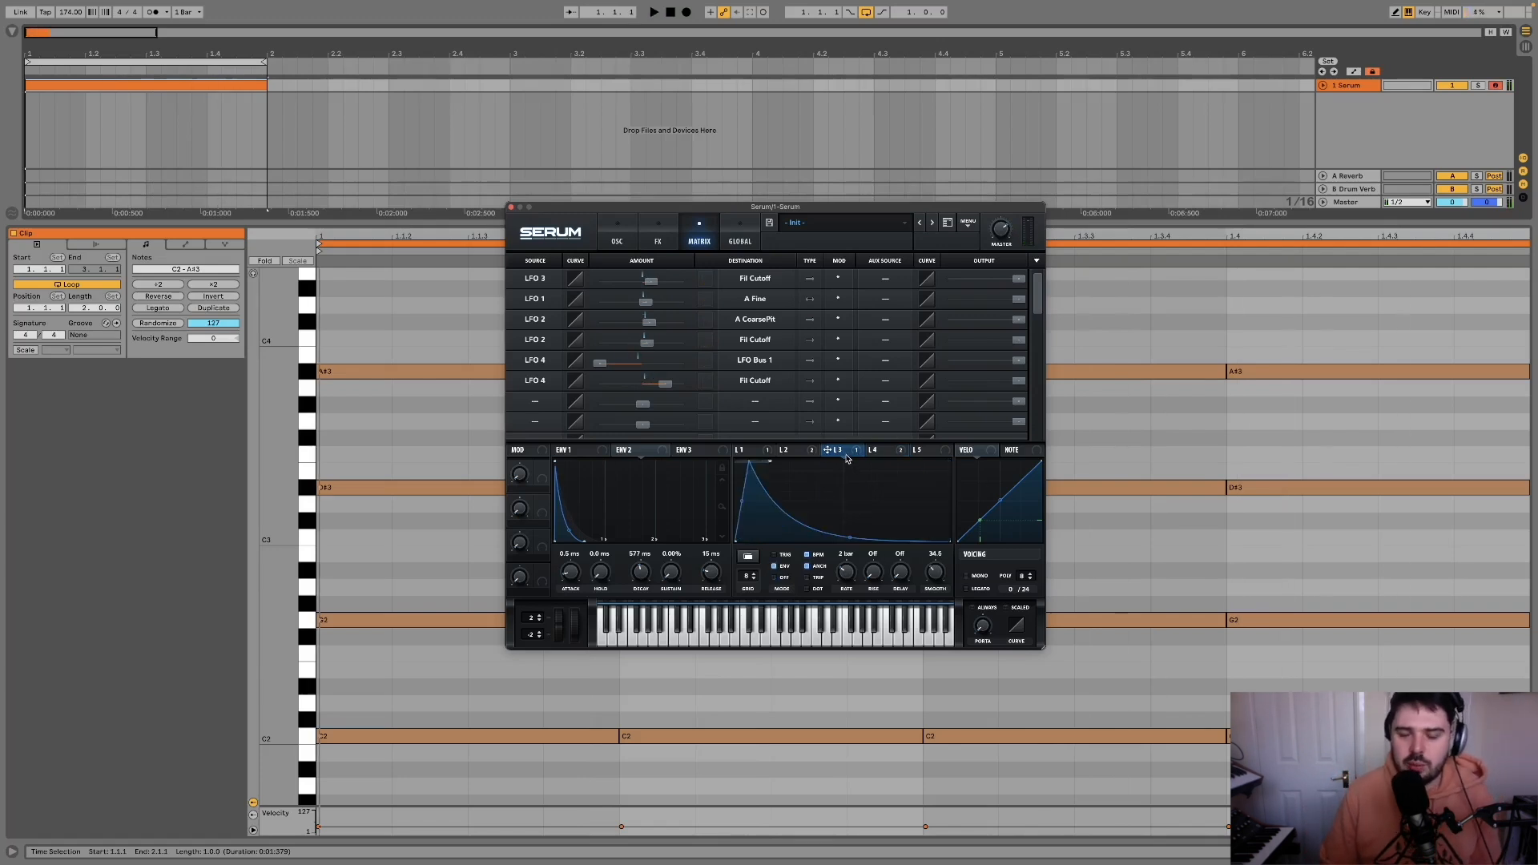